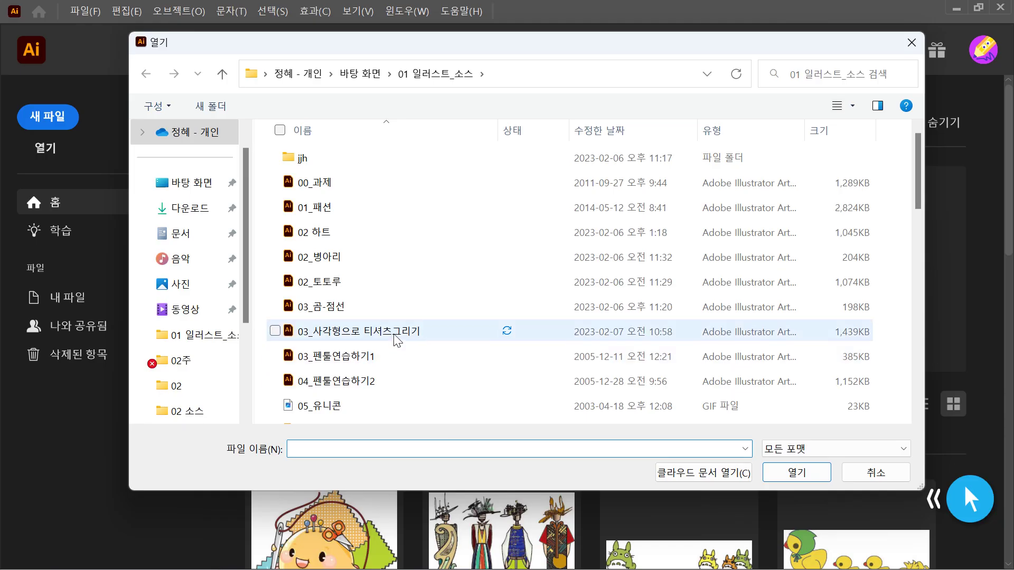
Open the file 03_사각형으로 티셔츠그리기.
click(395, 335)
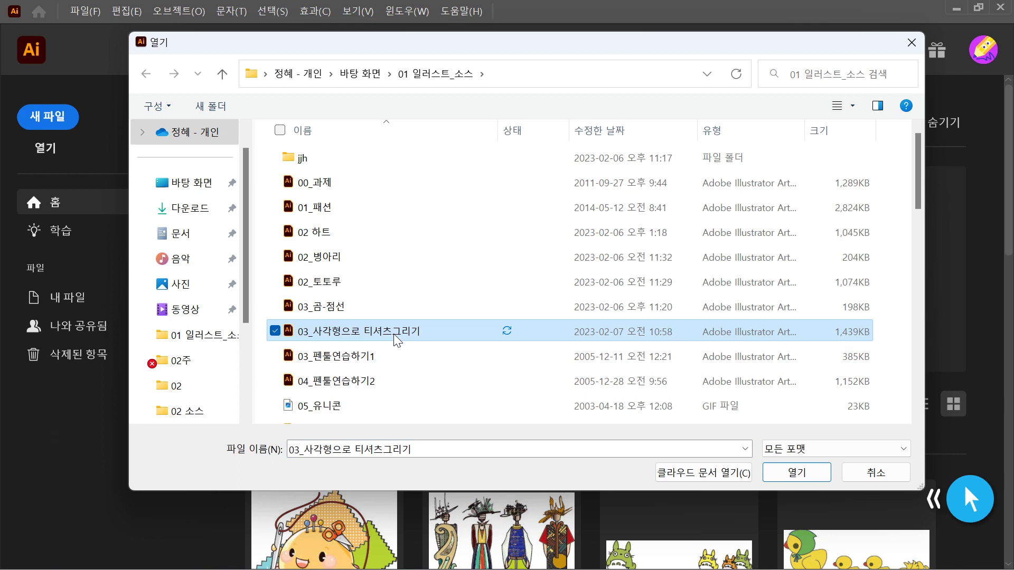
click(800, 472)
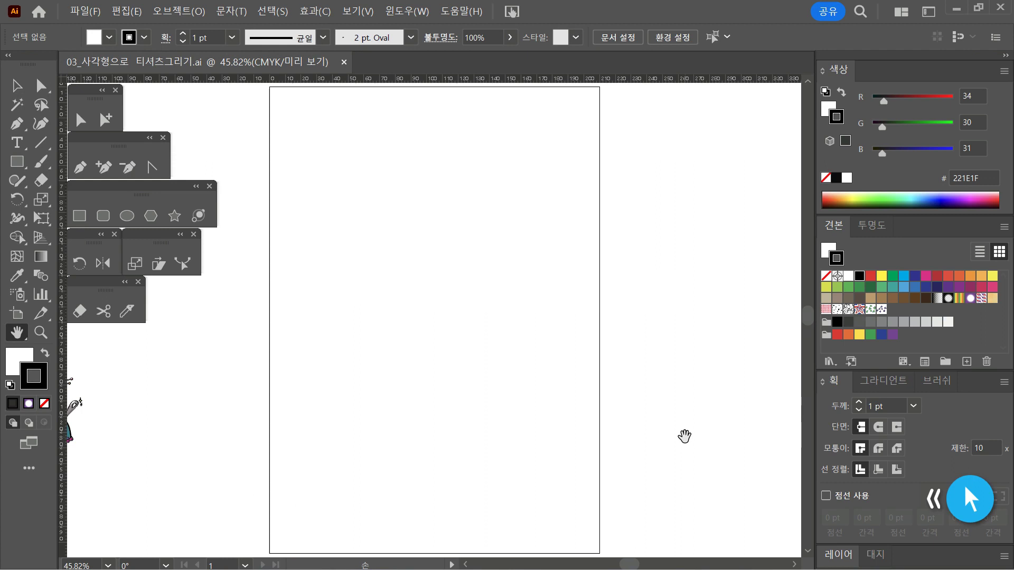
Draw three practice rectangles side by side across the upper artboard: a tall one, a wide one and a larger square.
click(82, 218)
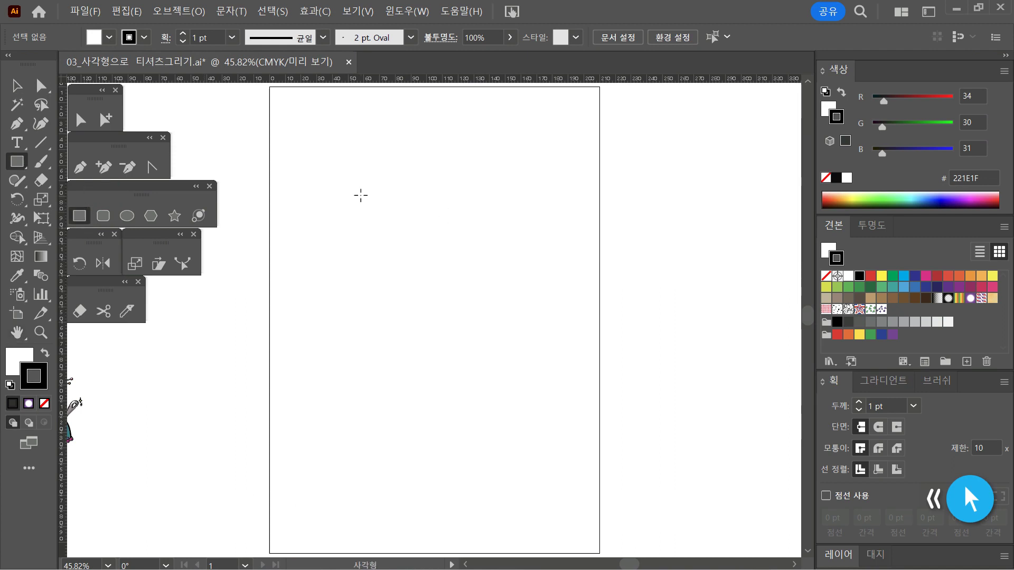
drag(328, 158, 356, 225)
drag(384, 174, 452, 205)
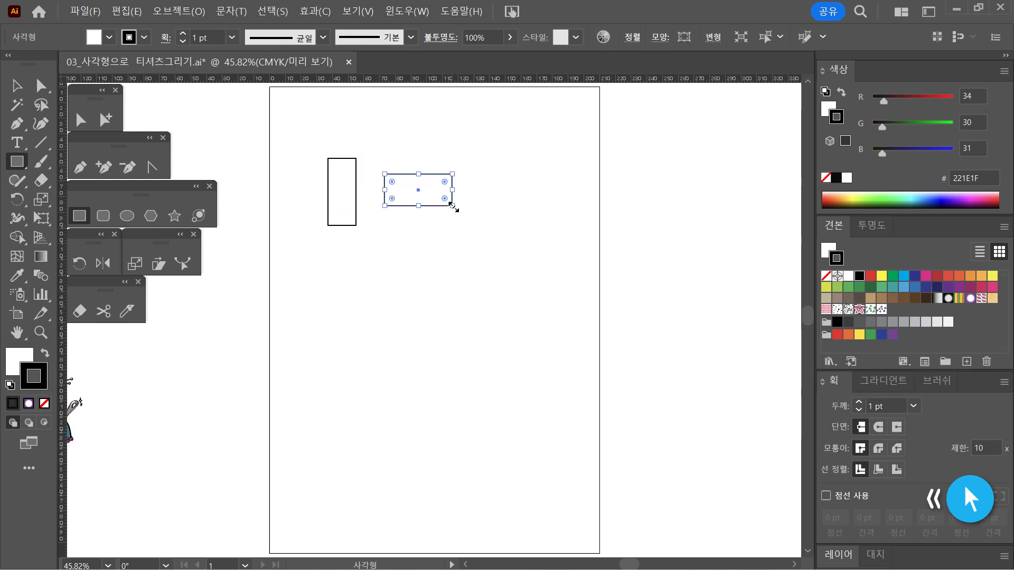
drag(480, 159, 566, 245)
Delete all three practice rectangles from the artboard.
click(17, 86)
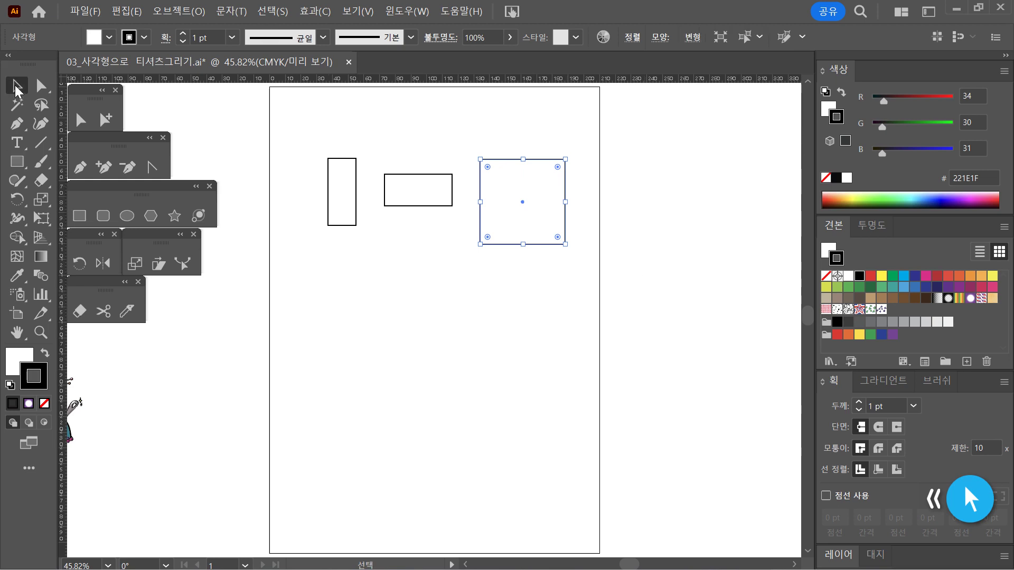
drag(309, 141, 584, 294)
key(Delete)
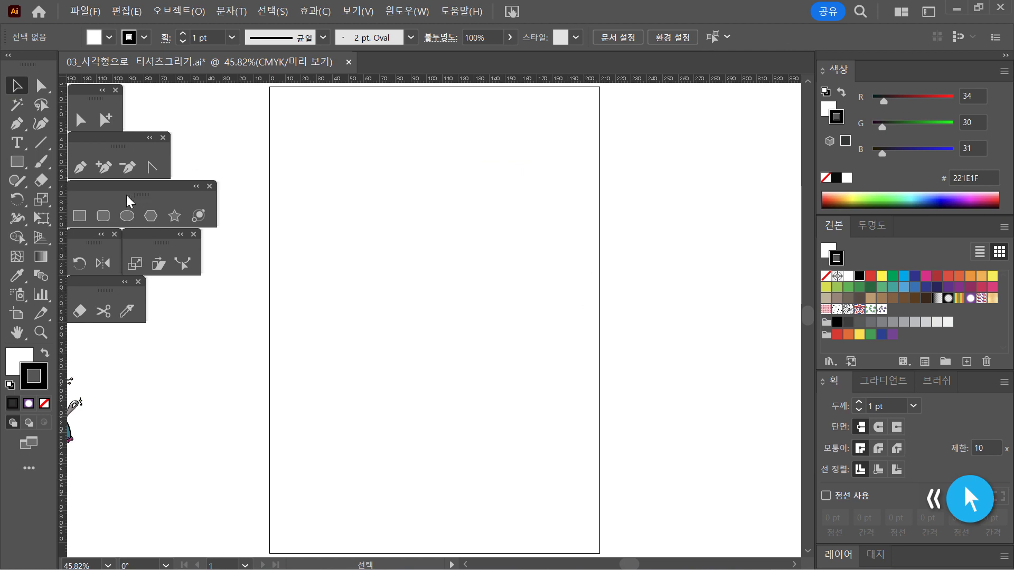
click(79, 216)
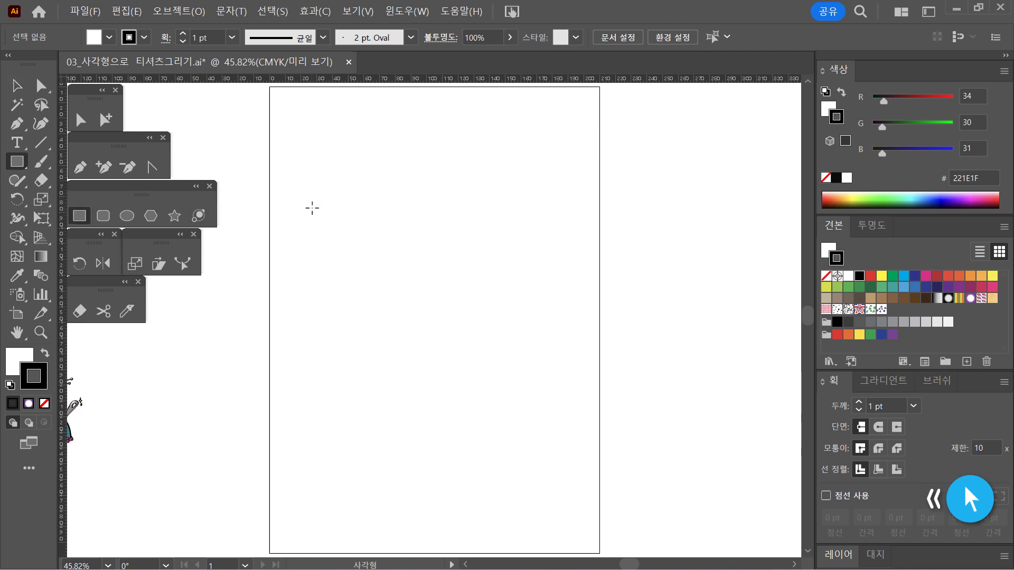
click(361, 206)
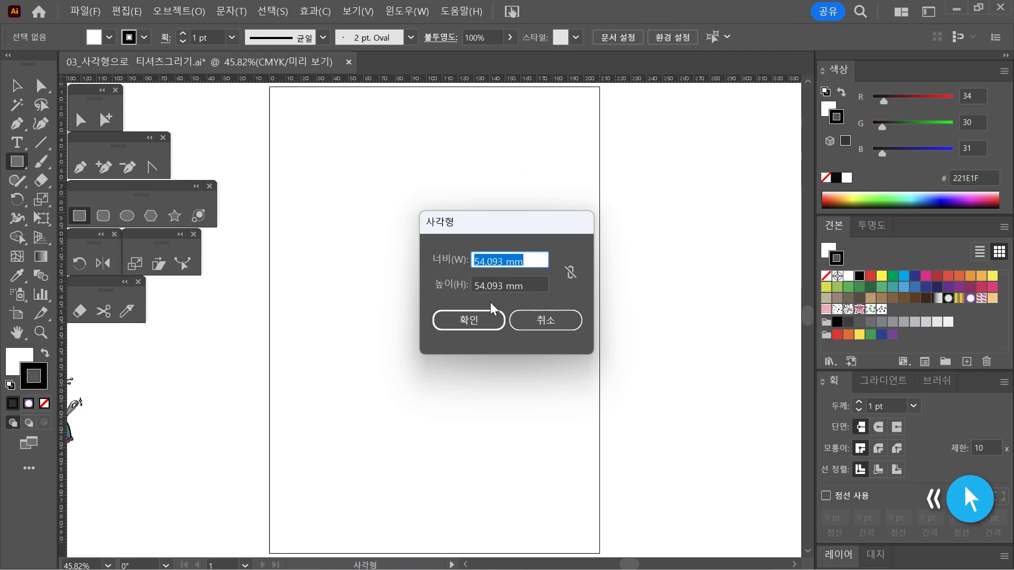
drag(511, 228, 495, 173)
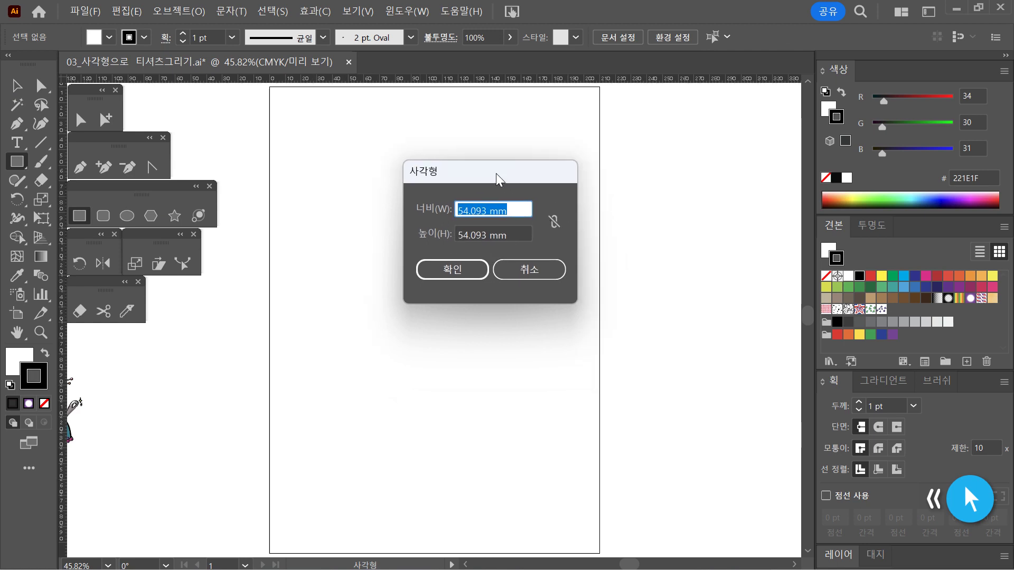
click(538, 265)
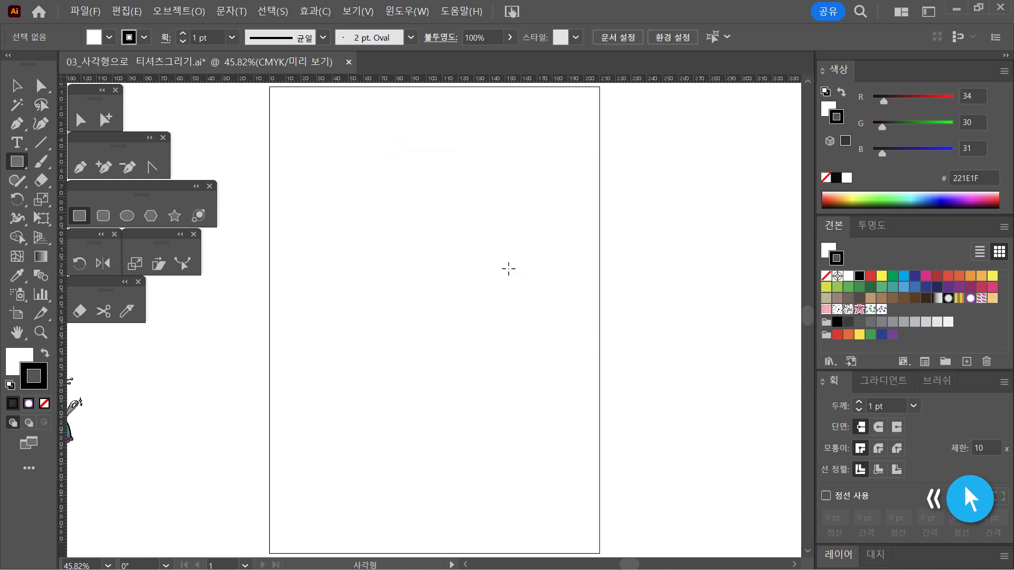
Change the ruler units to centimetres and check the unit used for rectangle dimensions.
right_click(482, 79)
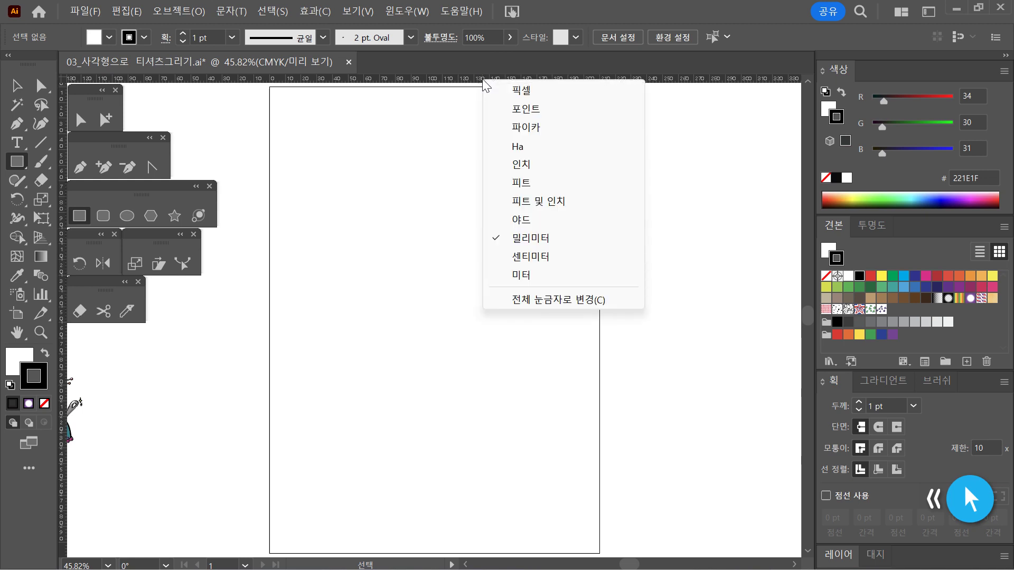
click(561, 259)
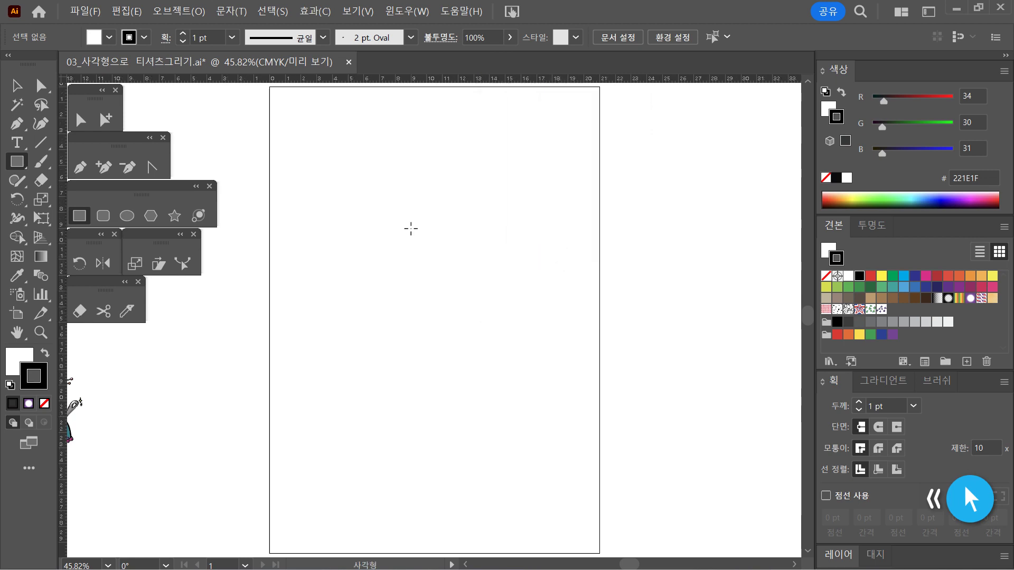
click(427, 231)
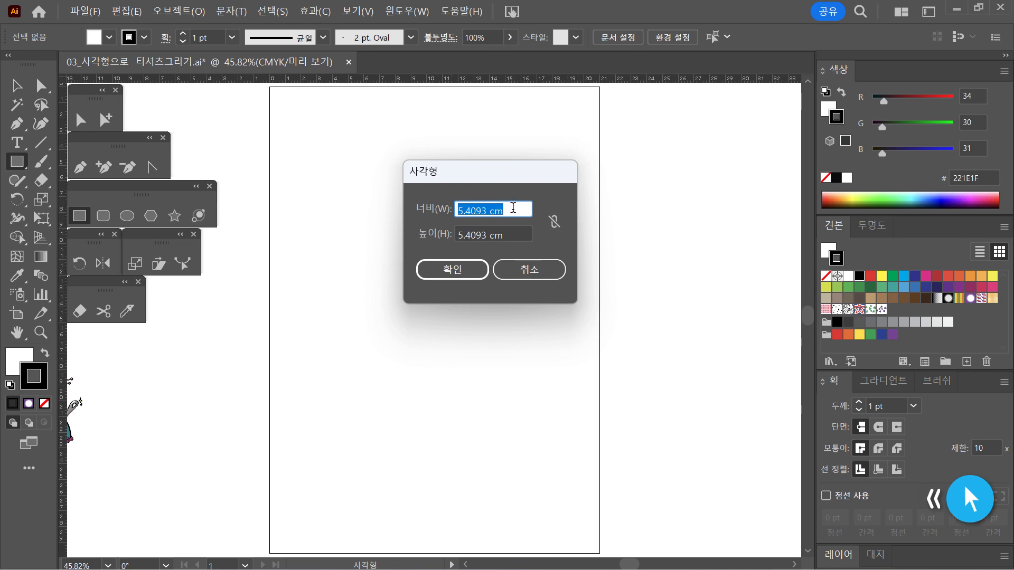
click(540, 270)
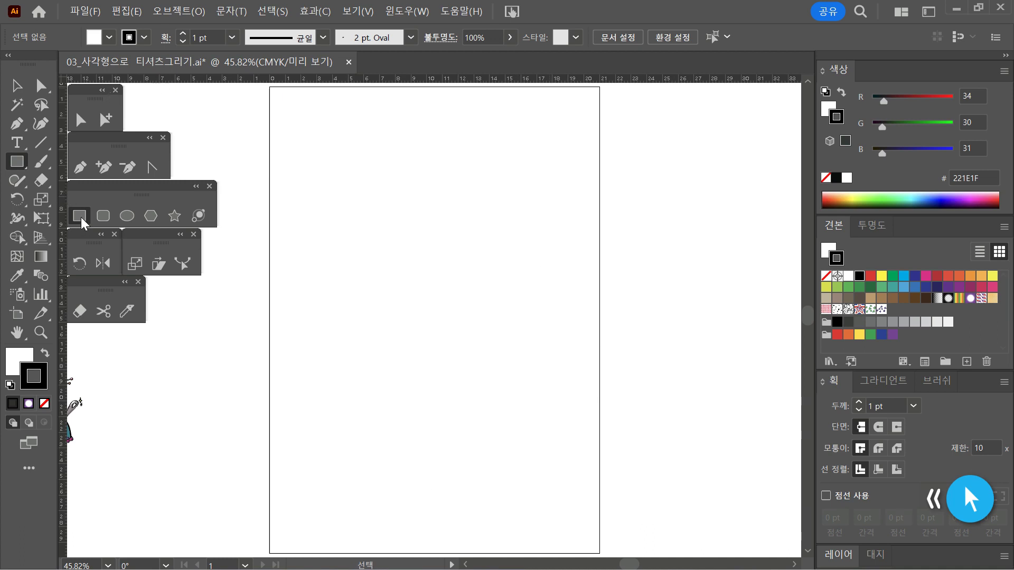
Create a rectangle 7 cm wide and 10 cm high on the artboard.
click(368, 222)
drag(493, 172, 427, 170)
text(7)
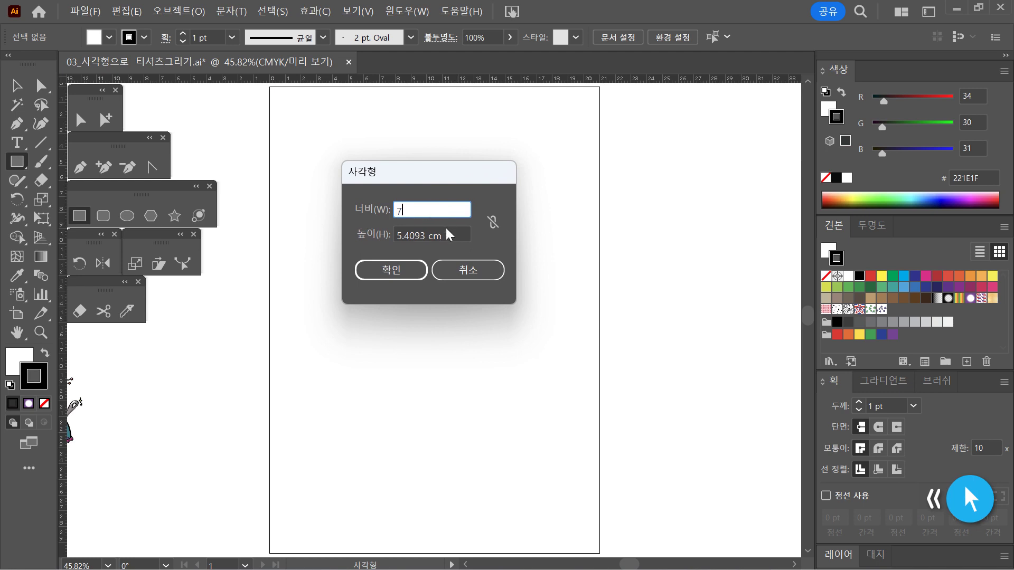
key(Tab)
text(10)
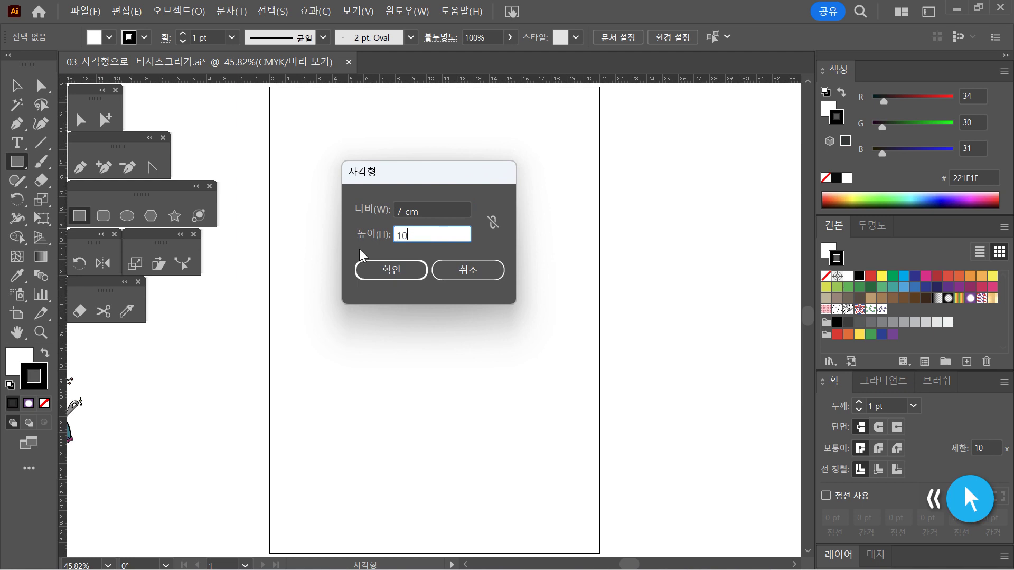
click(390, 274)
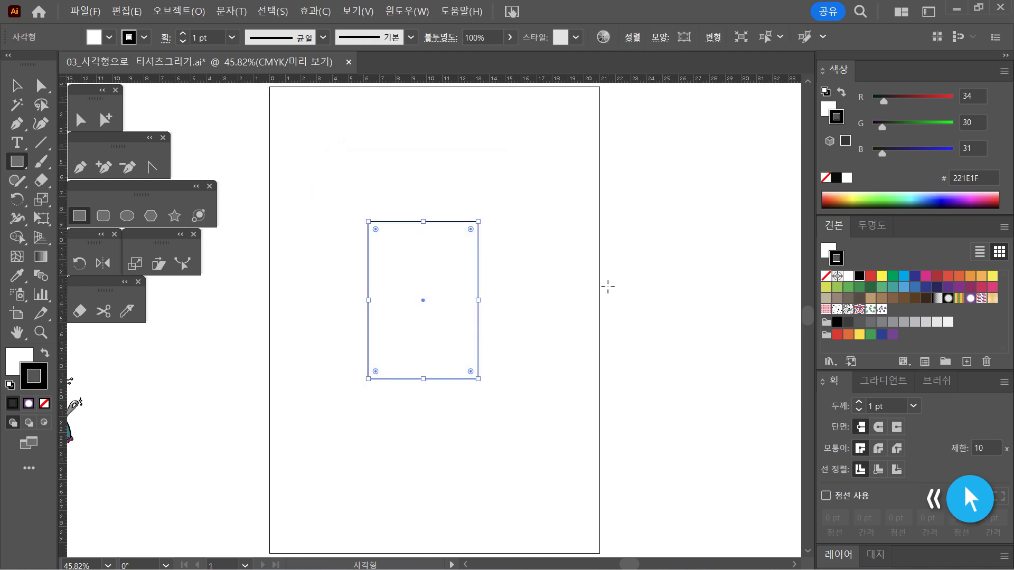
Move the 7 × 10 cm rectangle up to the upper middle of the artboard and deselect it.
click(17, 85)
click(483, 138)
drag(444, 254, 448, 195)
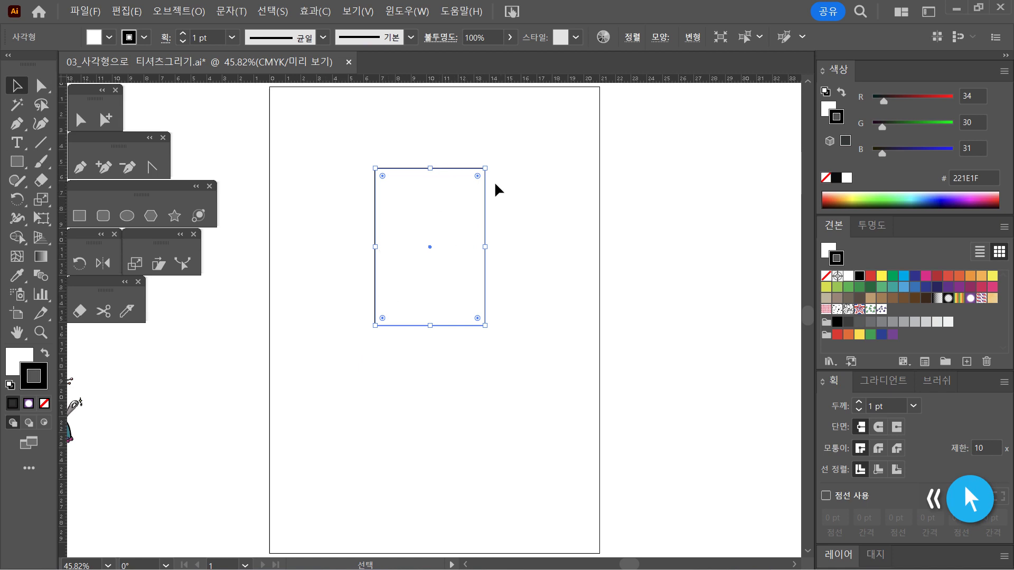
click(556, 288)
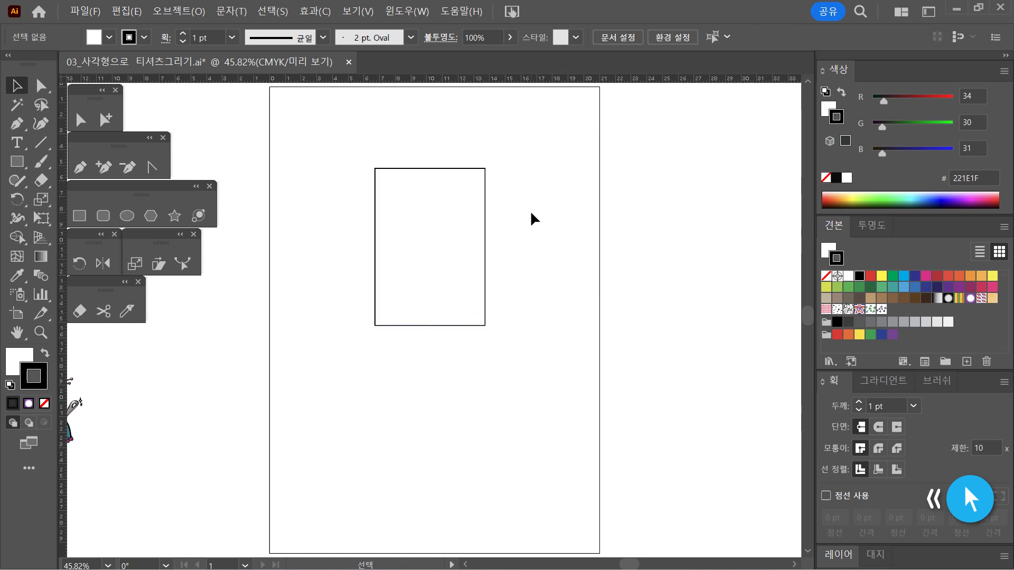
drag(429, 267, 431, 255)
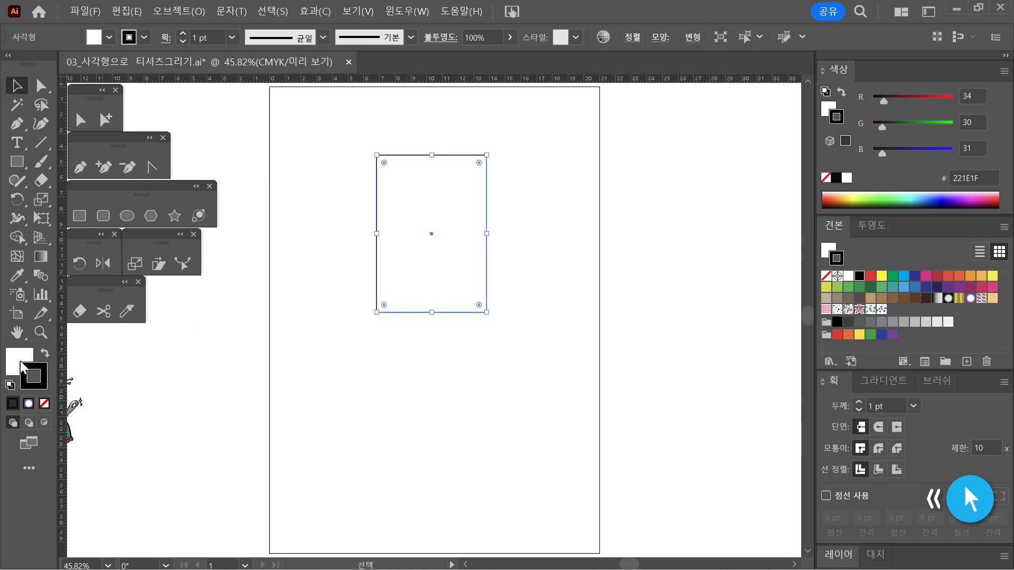
click(466, 366)
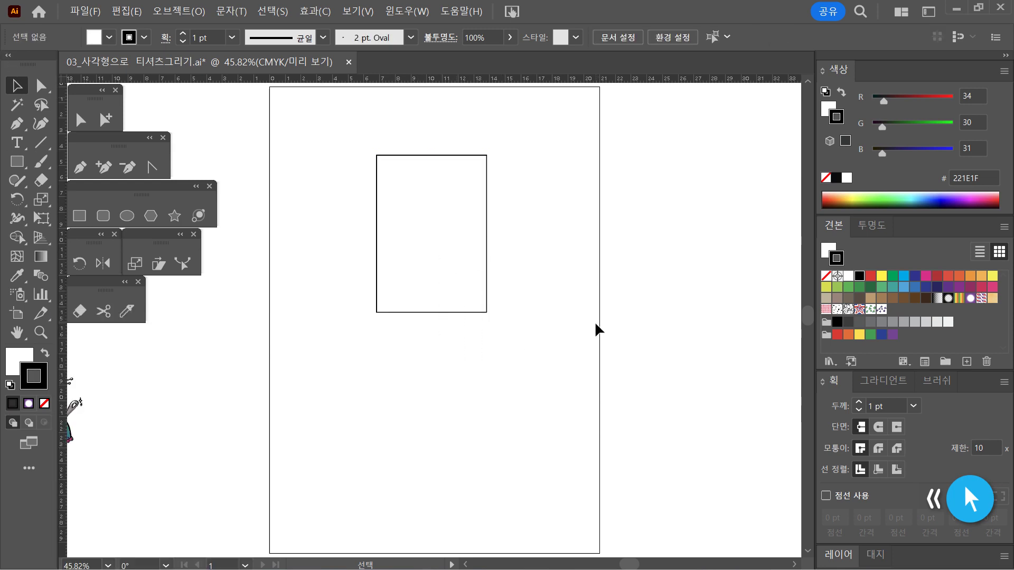
Fill the rectangle with the pink color F70D7D.
drag(530, 350, 433, 196)
click(559, 283)
click(444, 283)
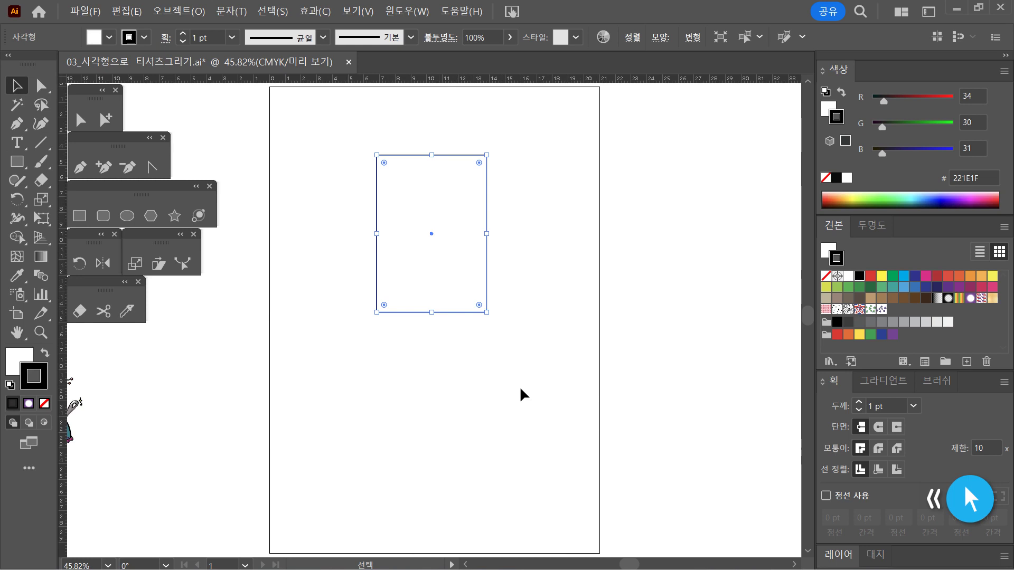
click(18, 363)
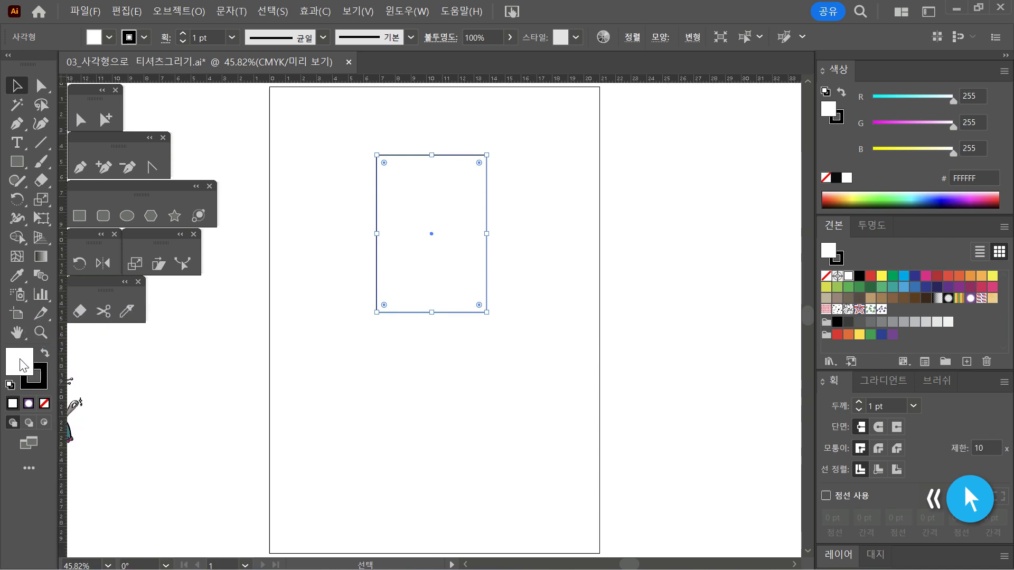
double_click(21, 363)
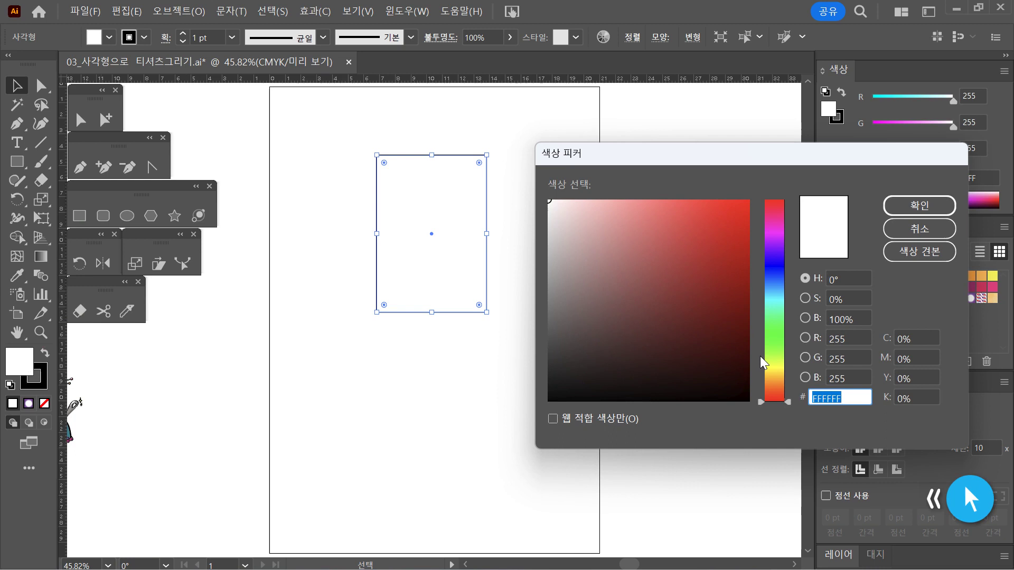
click(780, 216)
click(739, 205)
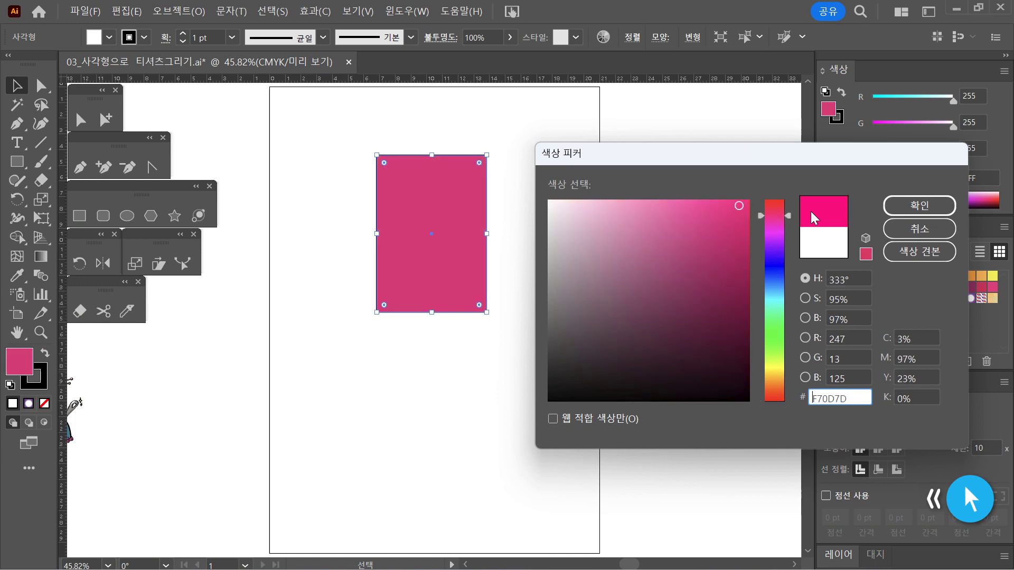
click(913, 208)
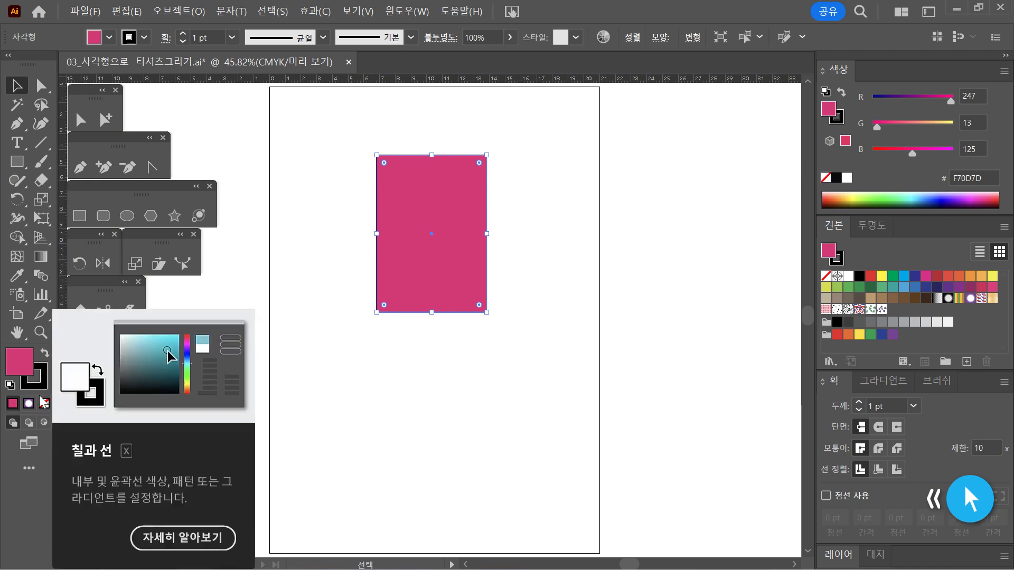
Set the rectangle's fill to None and deselect it.
click(44, 404)
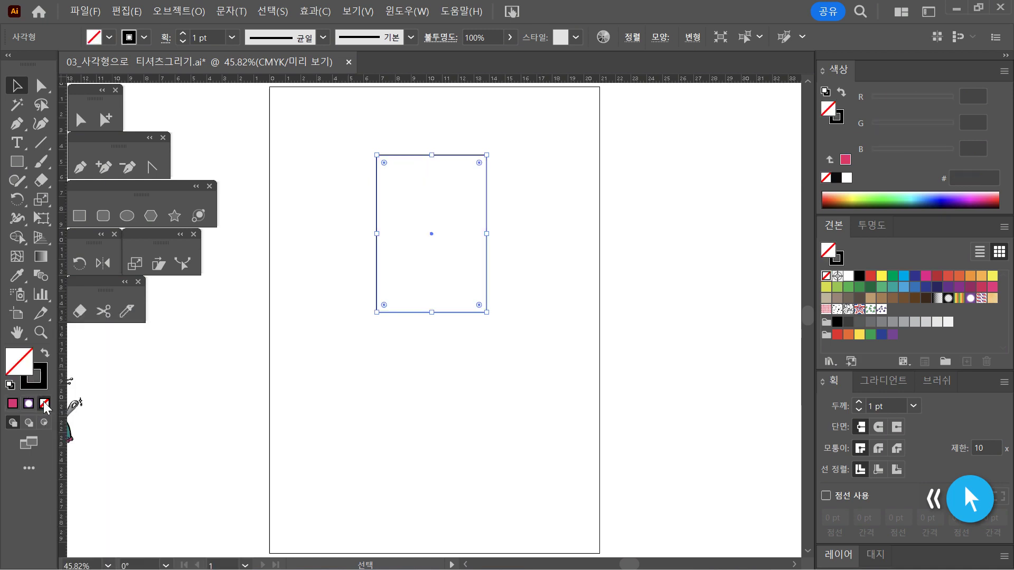
click(513, 395)
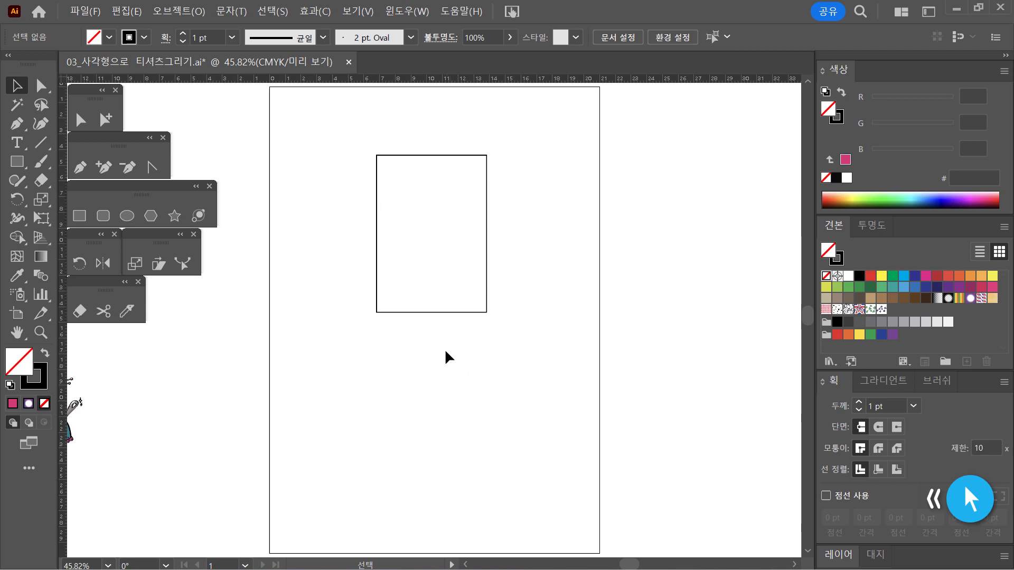
Reset the rectangle to the default fill and stroke, set its fill to None and deselect it.
drag(509, 354, 328, 124)
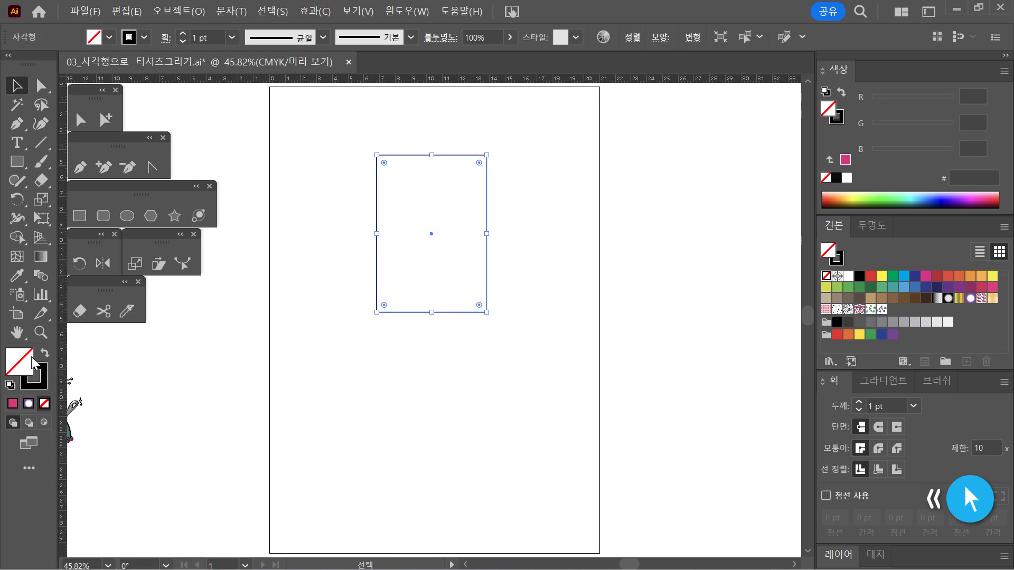
click(10, 386)
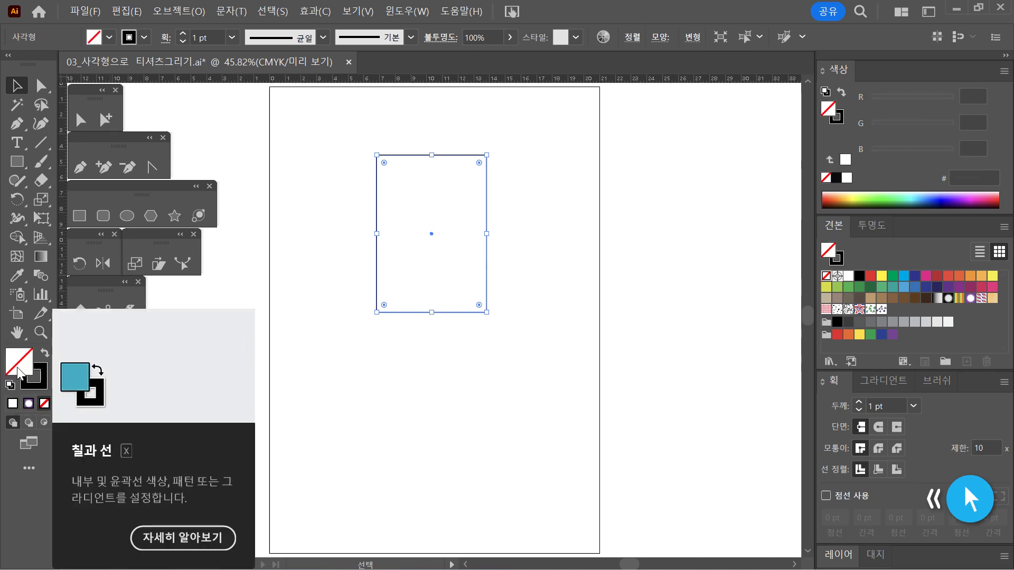
click(44, 404)
click(464, 399)
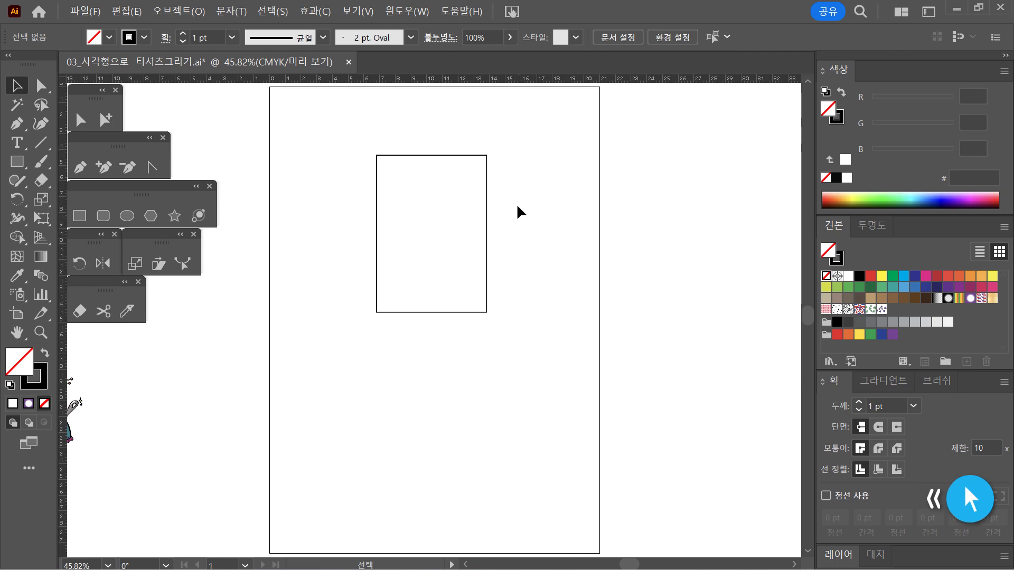
right_click(521, 168)
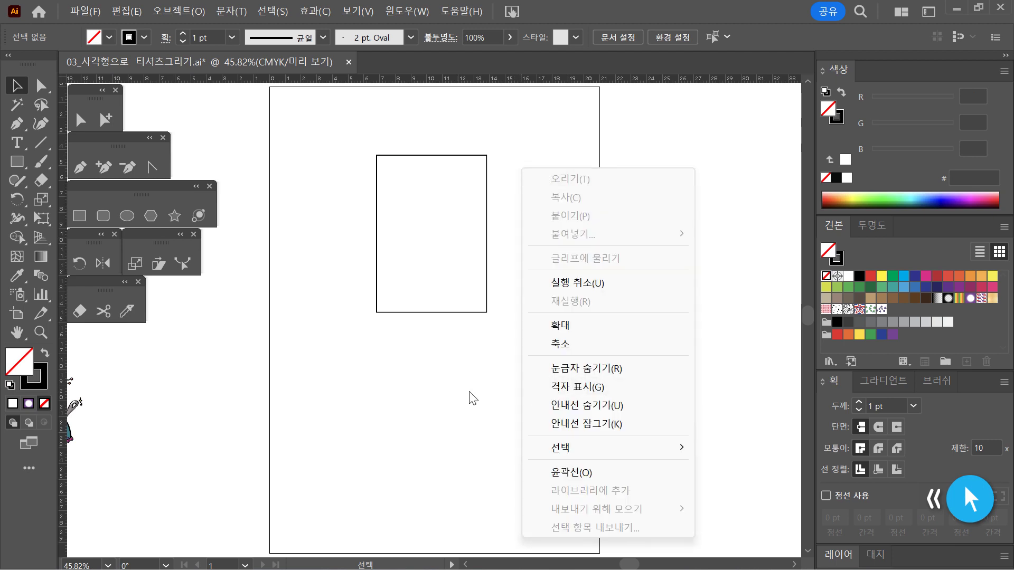
drag(511, 354, 416, 224)
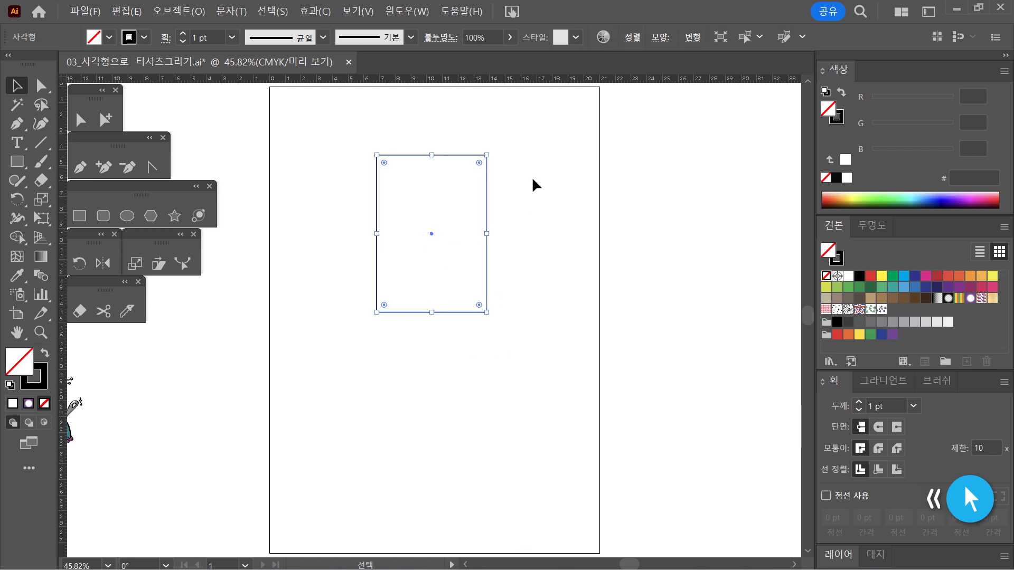
right_click(529, 149)
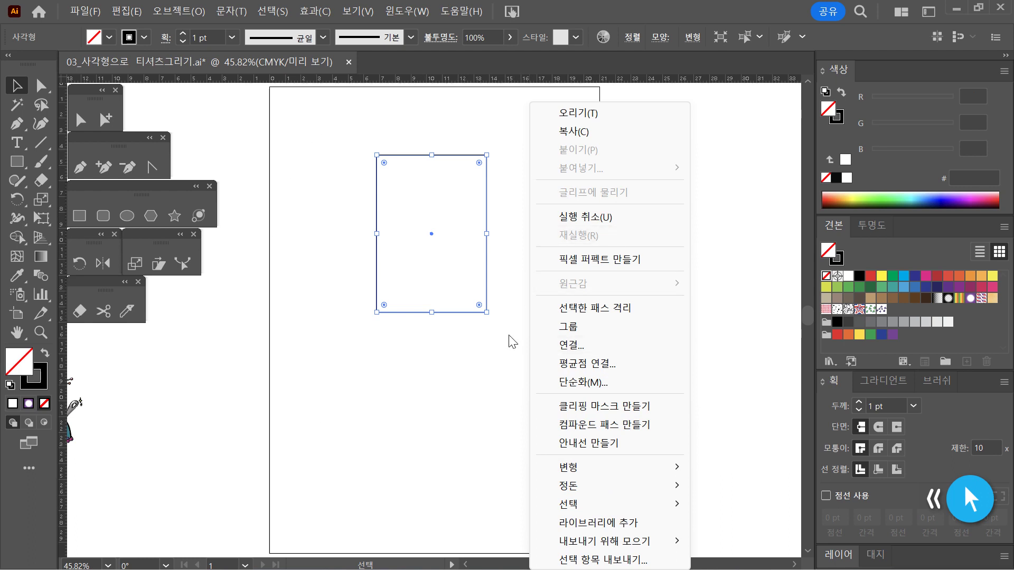
click(449, 364)
right_click(549, 176)
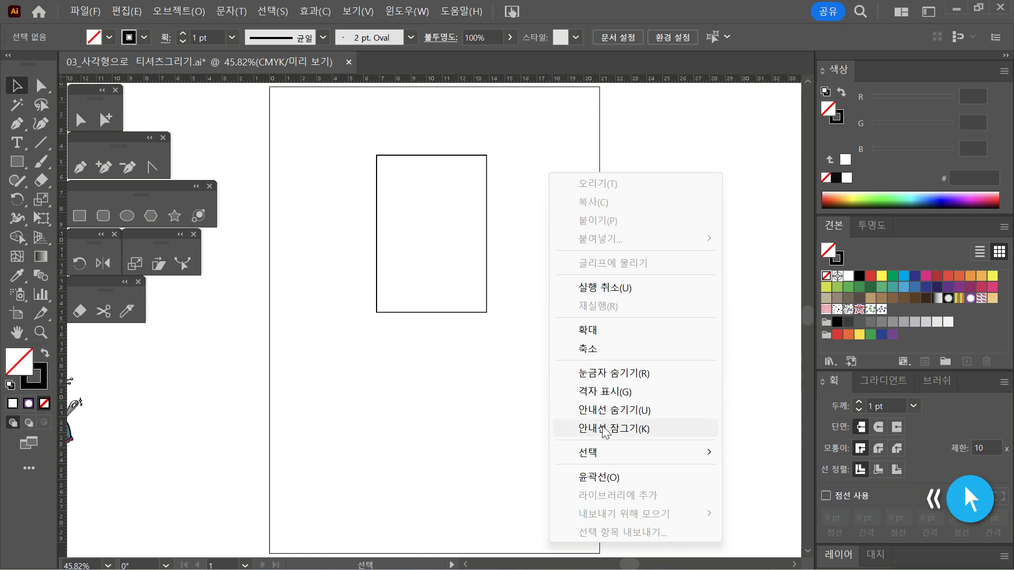
Show the grid behind the unfilled rectangle, select and deselect the rectangle, and hide the grid.
right_click(538, 406)
click(638, 418)
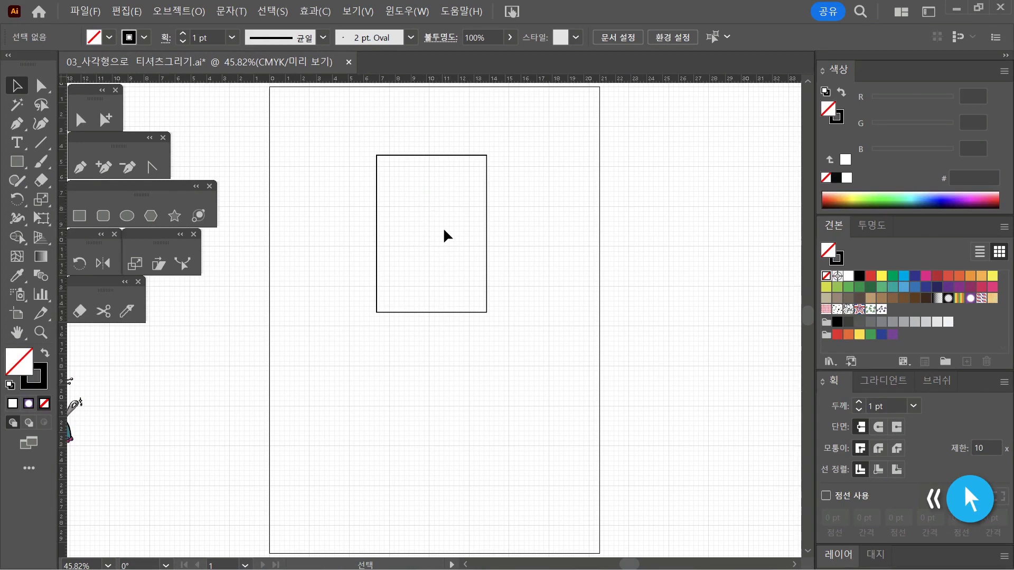
drag(492, 357, 422, 292)
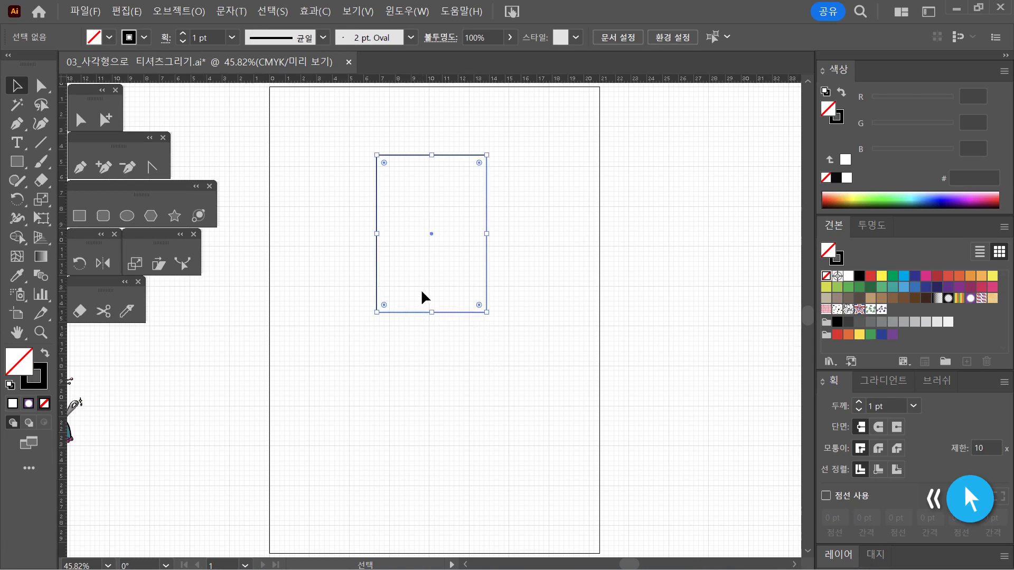
click(522, 362)
right_click(547, 230)
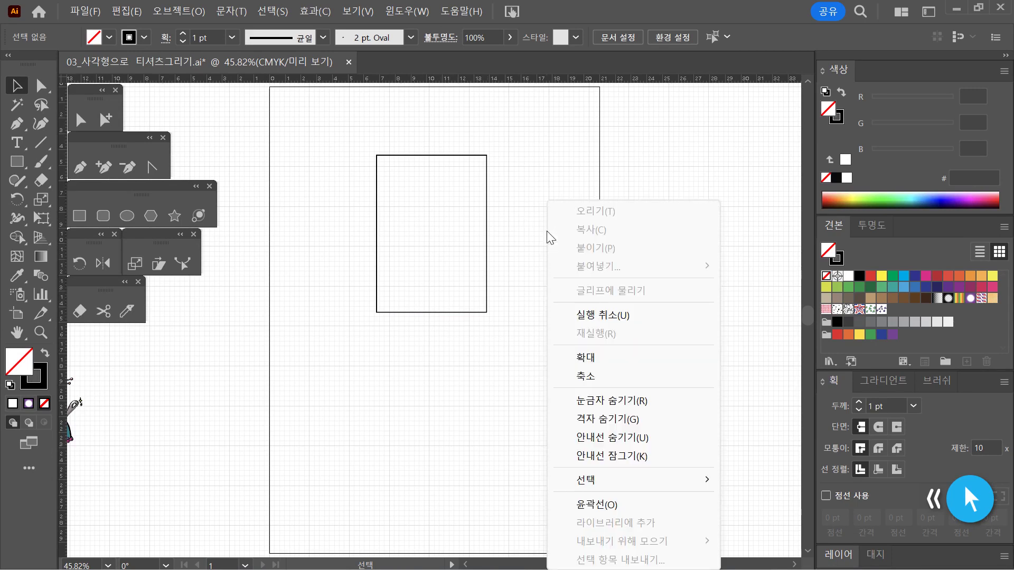
click(621, 423)
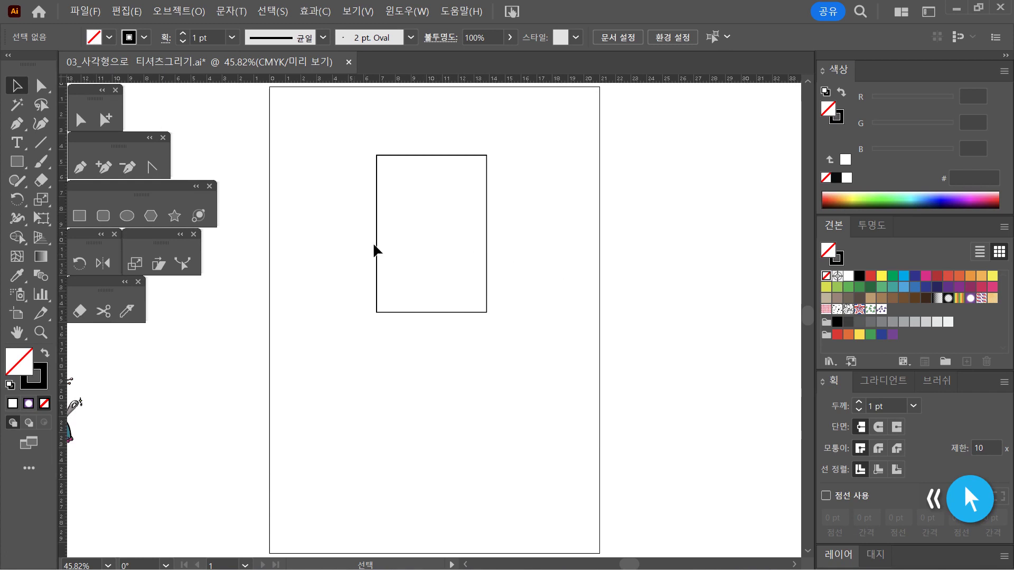
Select the rectangle without the grid to check its fill setting, and deselect it.
drag(542, 356, 449, 262)
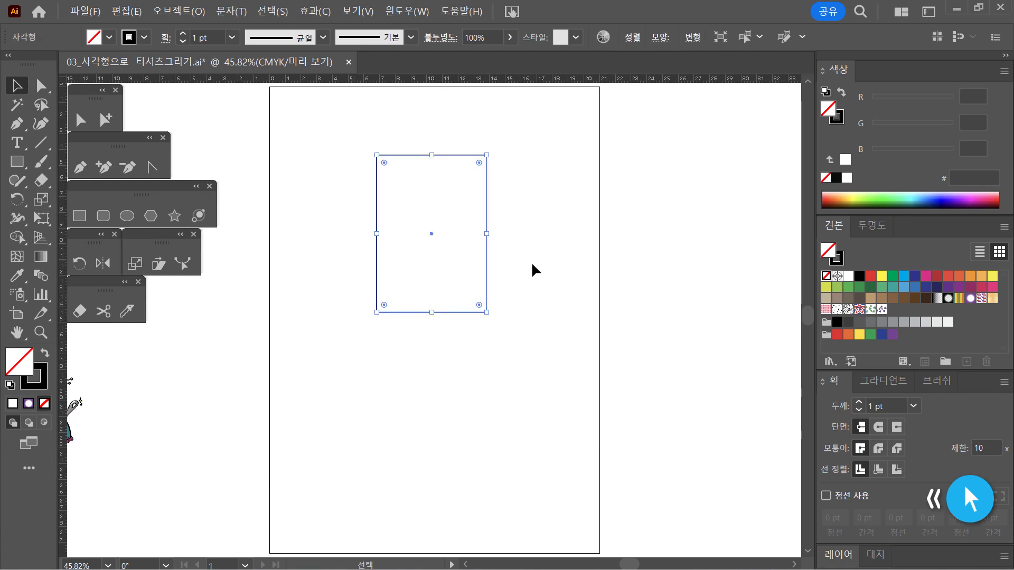
click(462, 265)
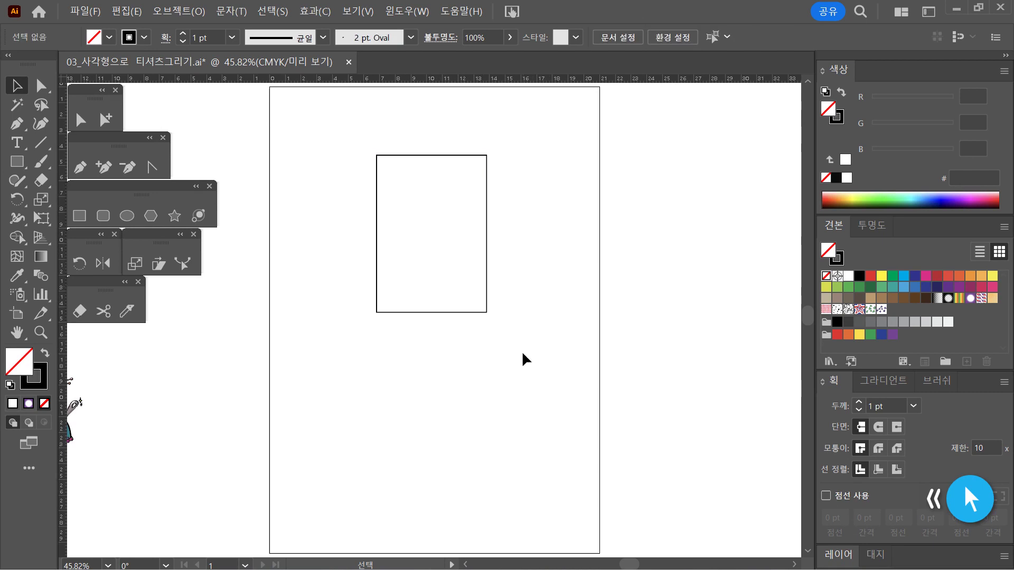
drag(539, 370, 445, 265)
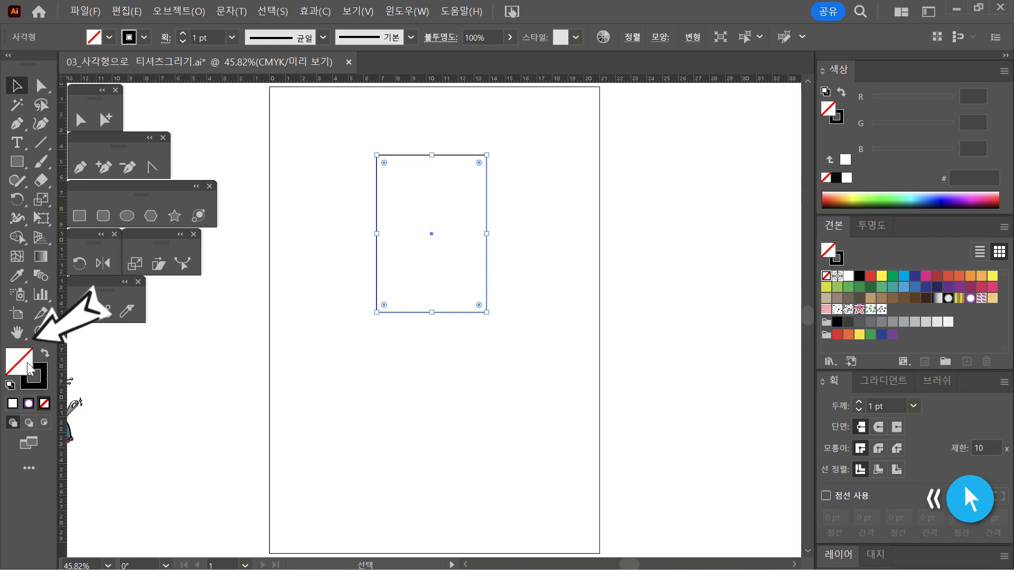
click(440, 277)
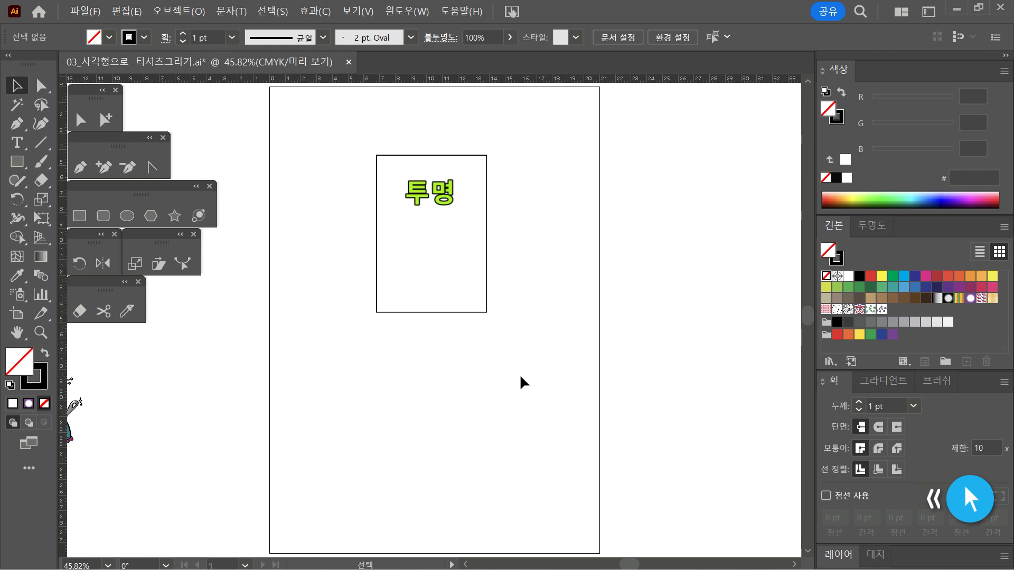
Show the grid, set the rectangle's stroke to None and deselect it.
right_click(542, 372)
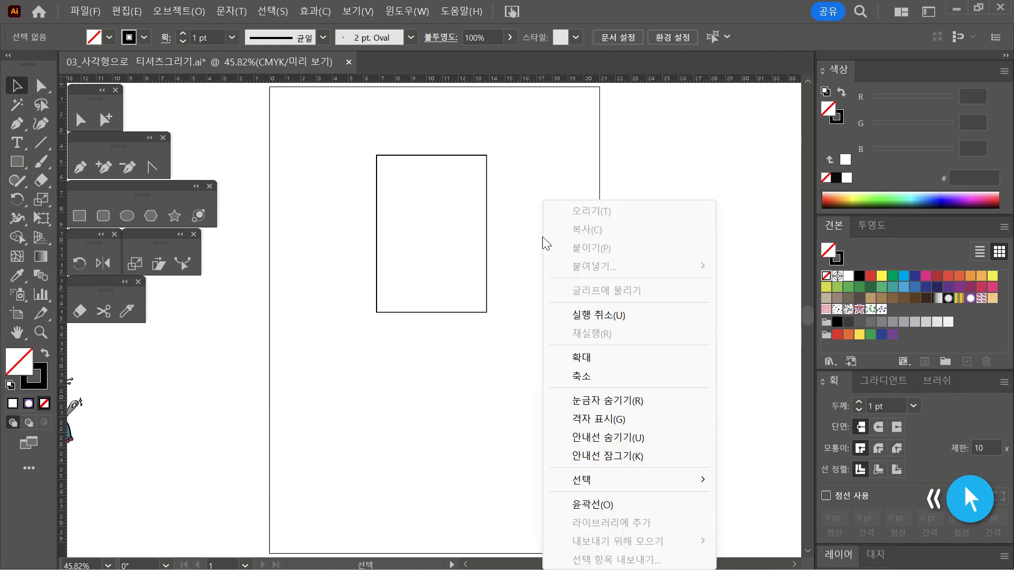
click(598, 419)
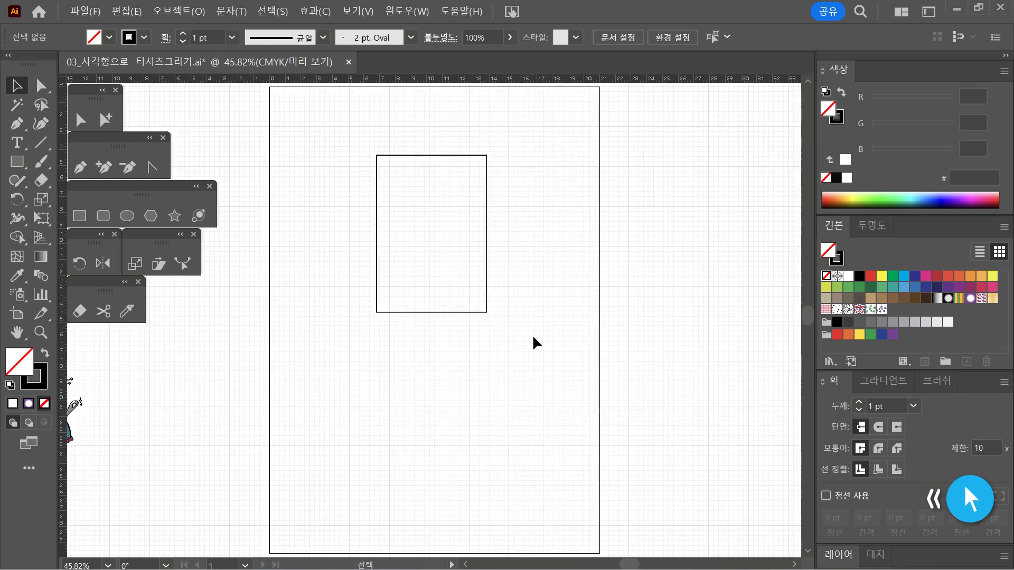
key(ctrl+a)
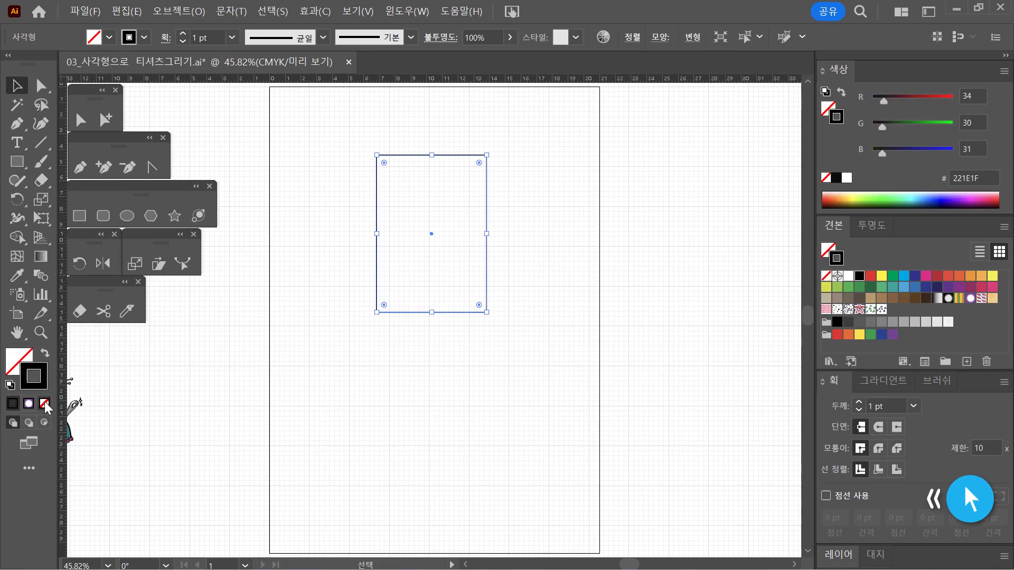
click(44, 403)
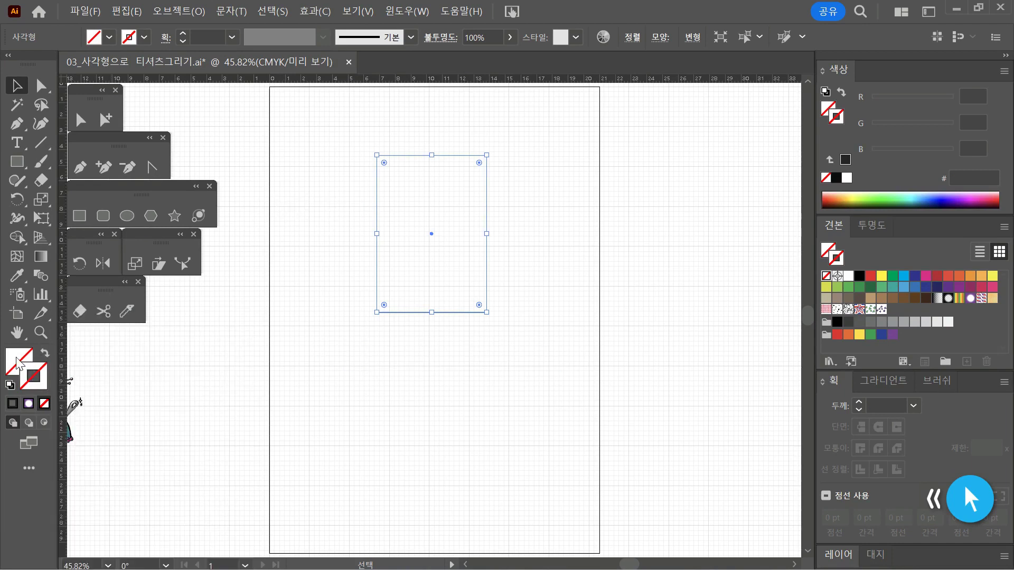
click(499, 373)
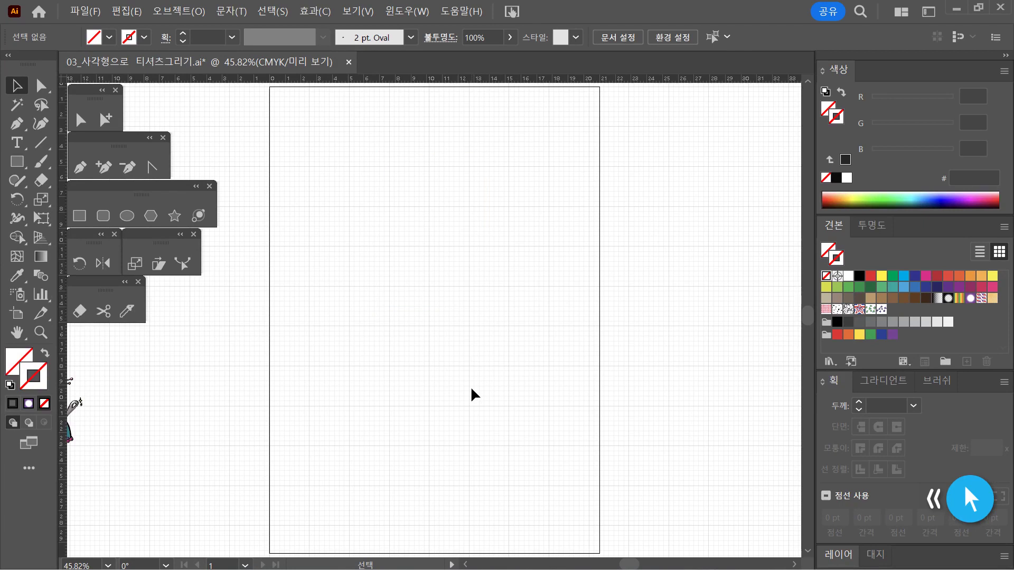
Select the rectangle without fill or stroke repeatedly to check that the invisible shape still exists.
drag(528, 377, 409, 228)
click(484, 343)
click(431, 226)
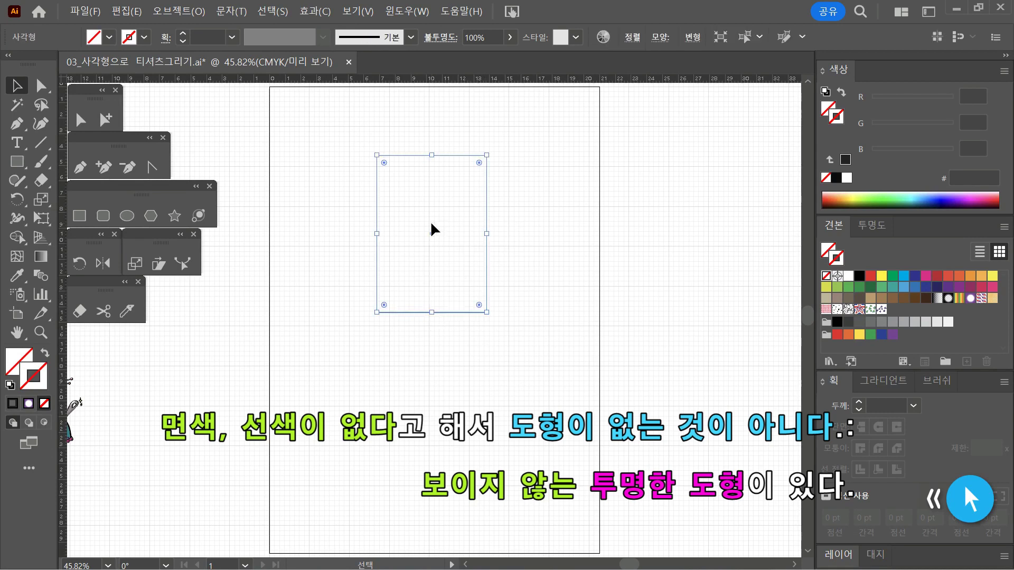
click(518, 348)
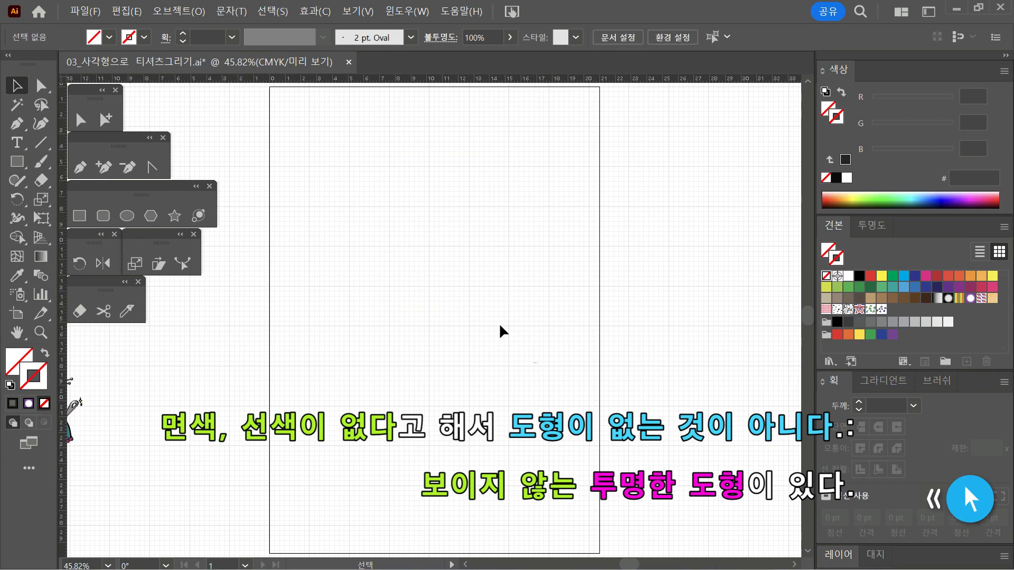
click(436, 225)
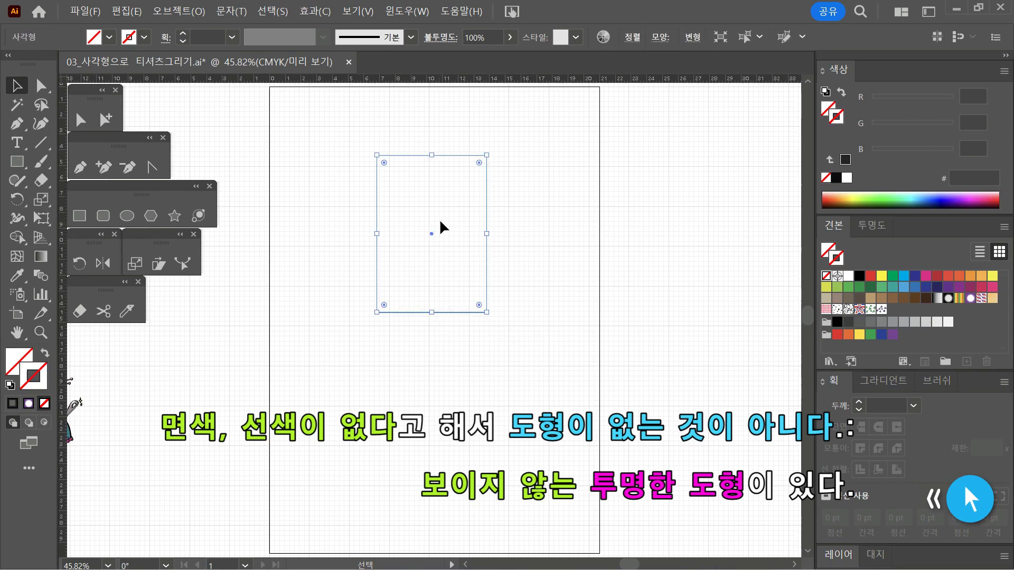
Fill the invisible rectangle with the pale pink color EFE4E4.
double_click(21, 365)
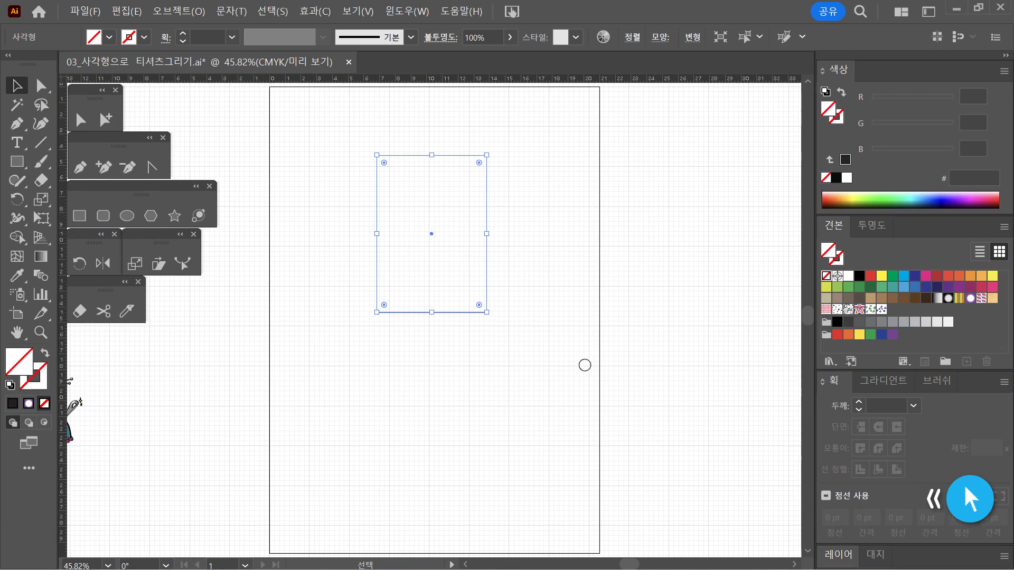
click(618, 261)
click(560, 211)
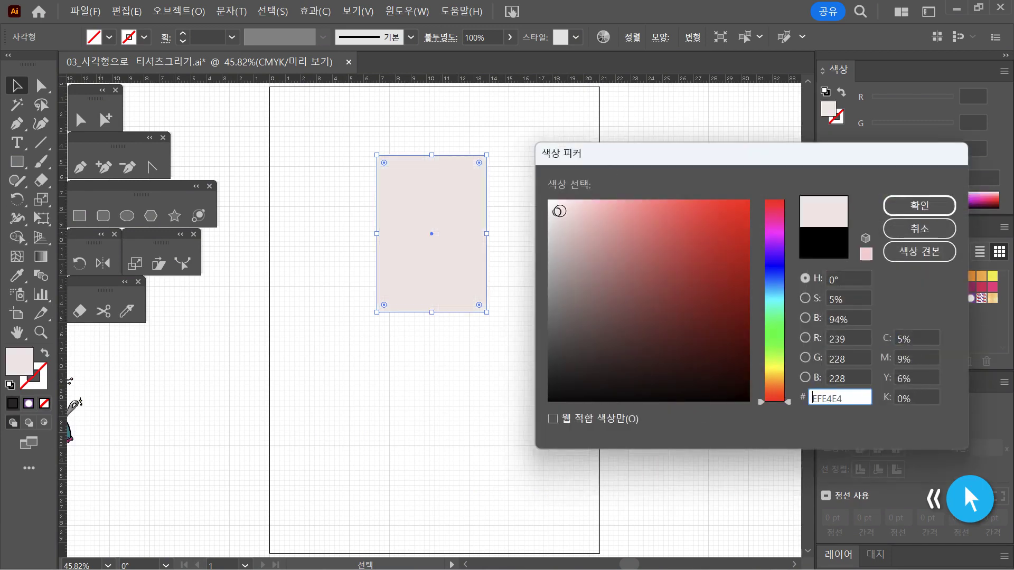
click(920, 206)
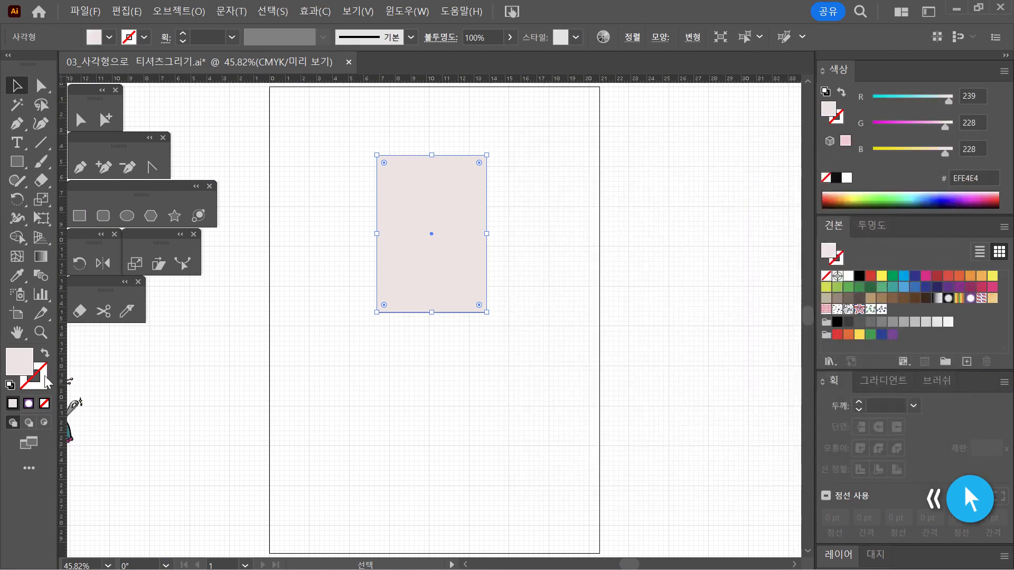
Set the rectangle's stroke to the near-black color 070000 and deselect it.
double_click(45, 381)
drag(731, 357, 744, 396)
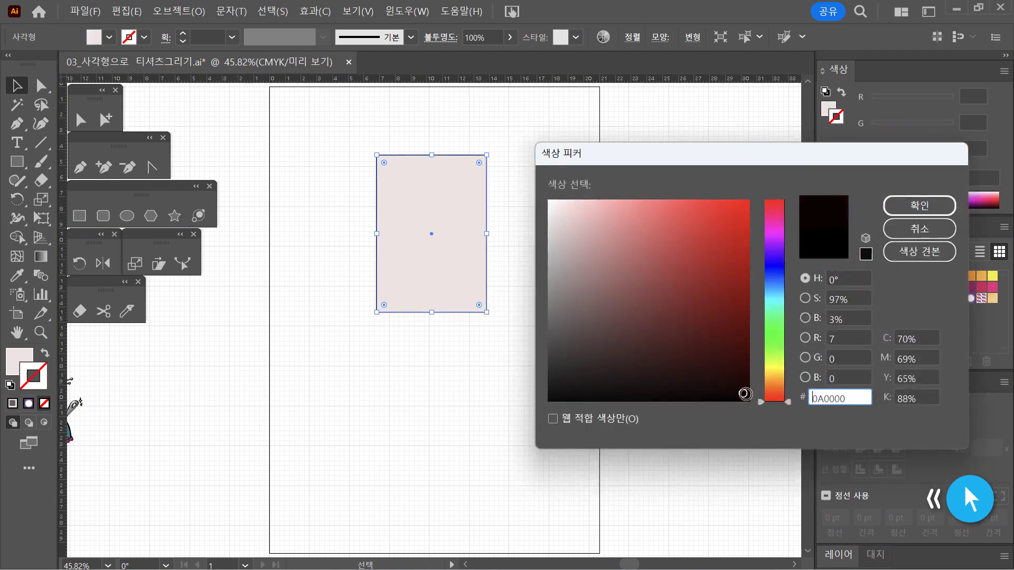
click(902, 210)
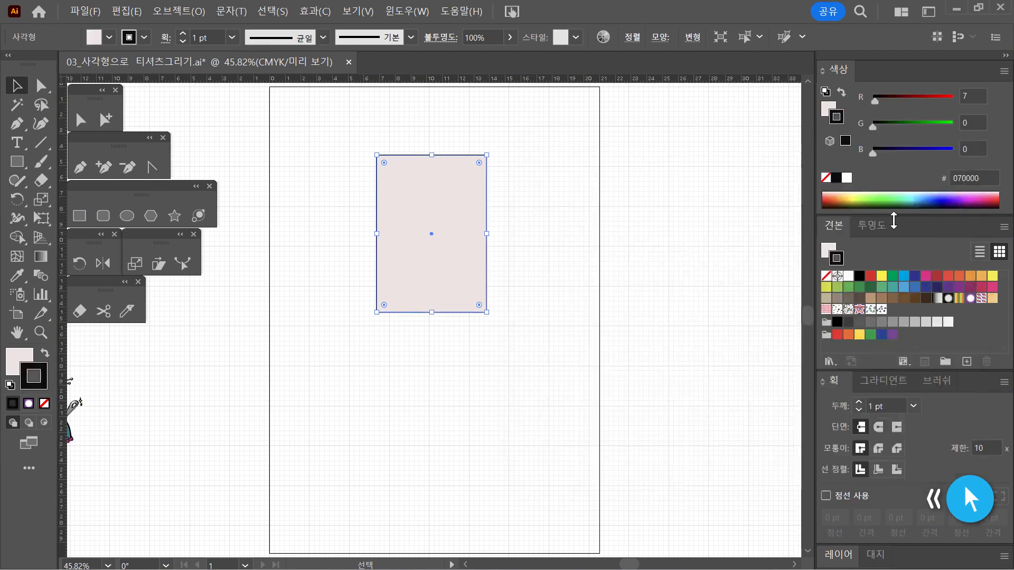
click(508, 427)
Move the rectangle to the left part of the artboard and reset it to the default fill and stroke.
drag(455, 303, 444, 309)
click(543, 409)
drag(529, 407, 324, 158)
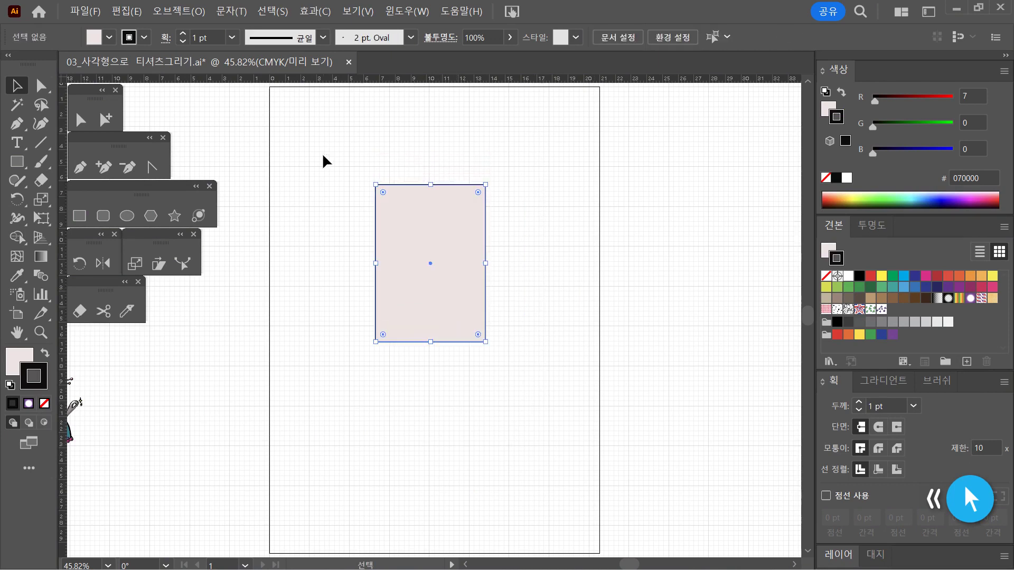
click(9, 388)
click(394, 427)
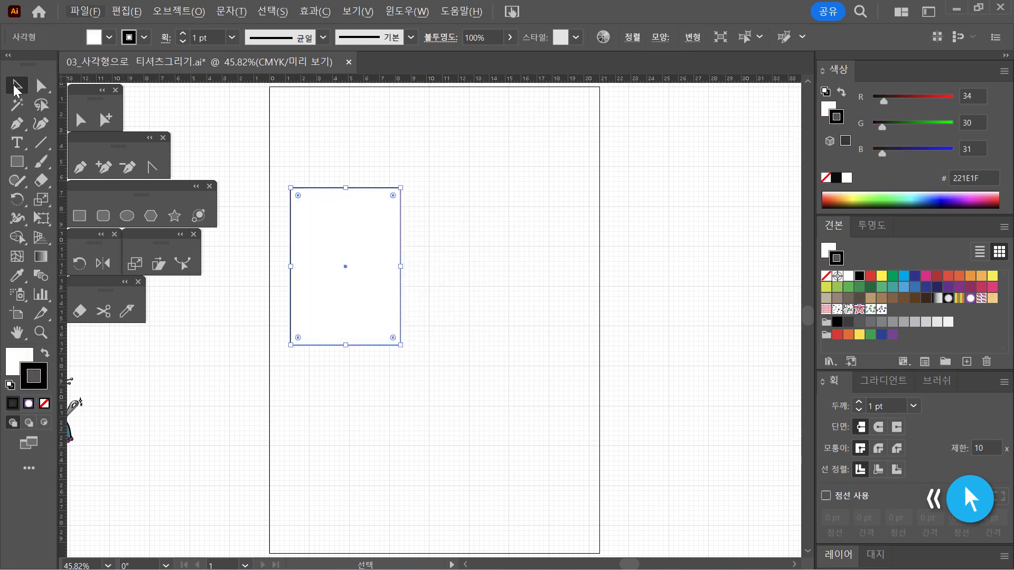
Duplicate the rectangle to the right at the same height and set the copy's fill to None.
drag(351, 311, 521, 316)
click(543, 393)
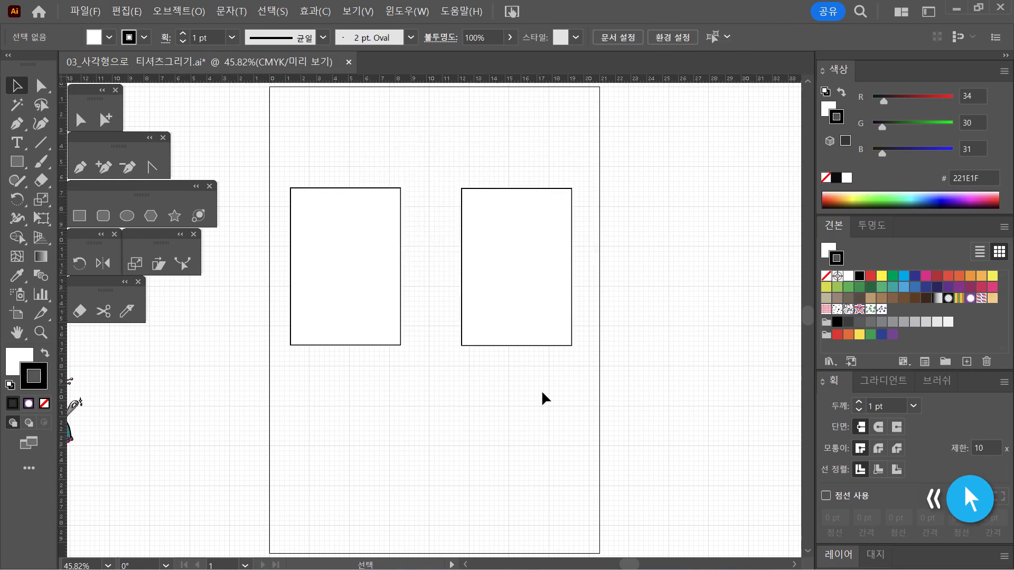
click(530, 331)
click(16, 359)
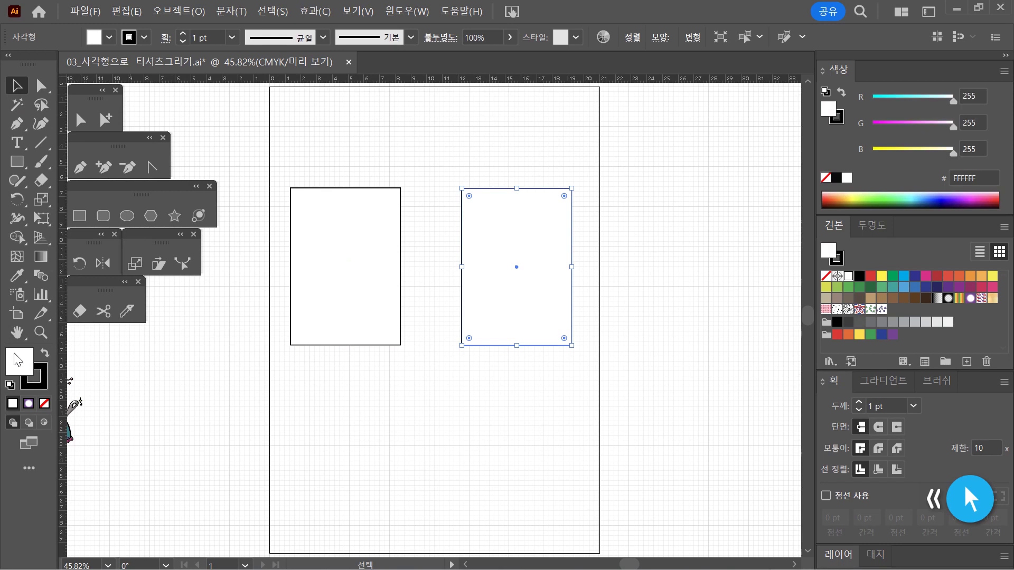
click(47, 401)
Hide the grid and select each rectangle in turn to compare the white fill with the empty one.
right_click(379, 434)
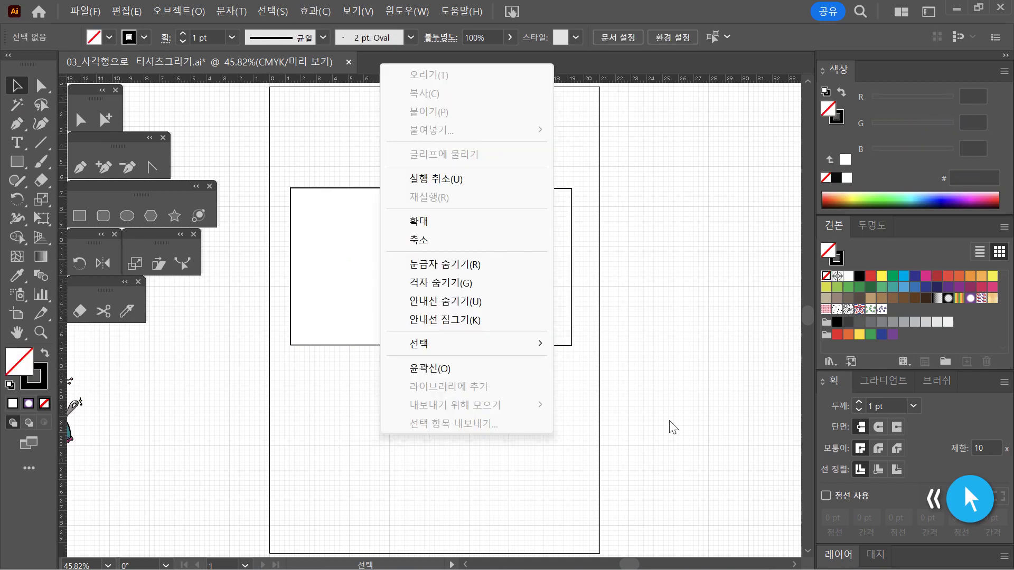
click(475, 283)
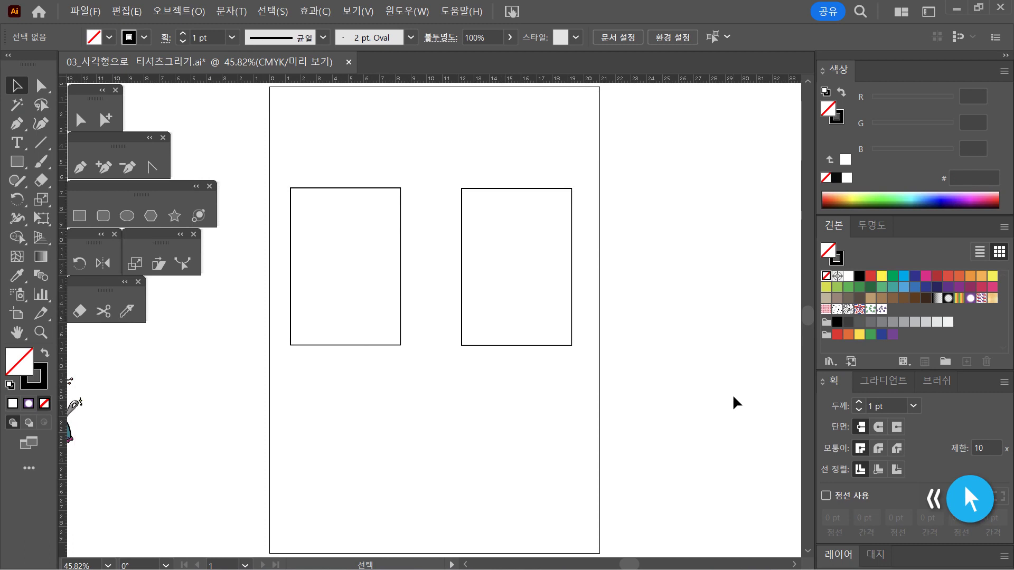
drag(400, 399, 323, 294)
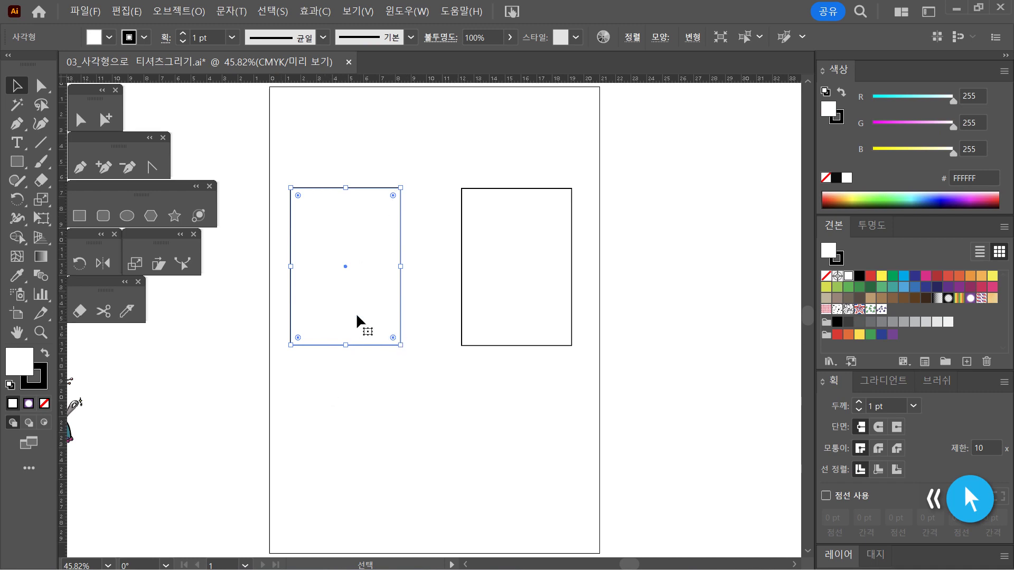
drag(569, 399, 512, 294)
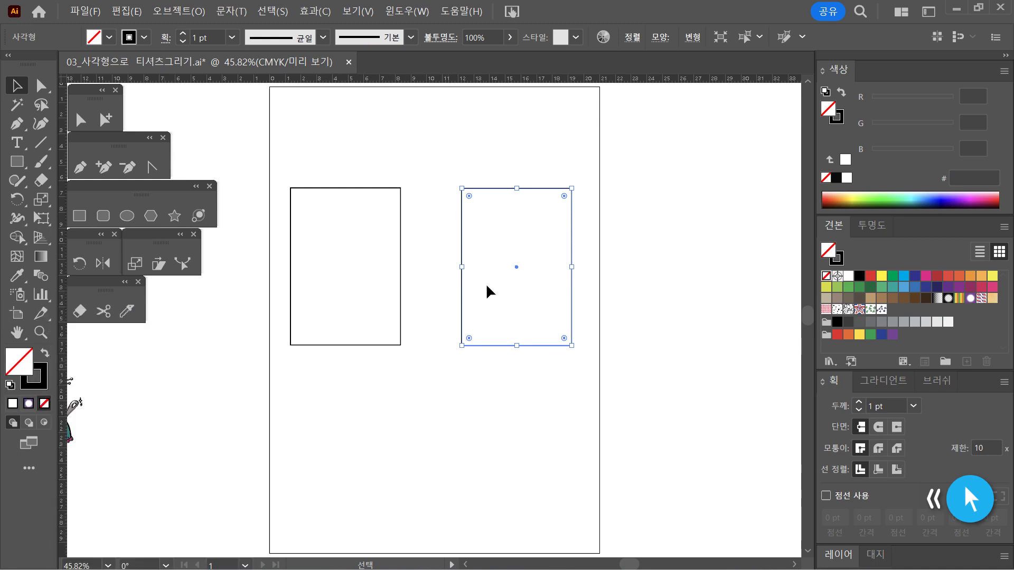
click(530, 299)
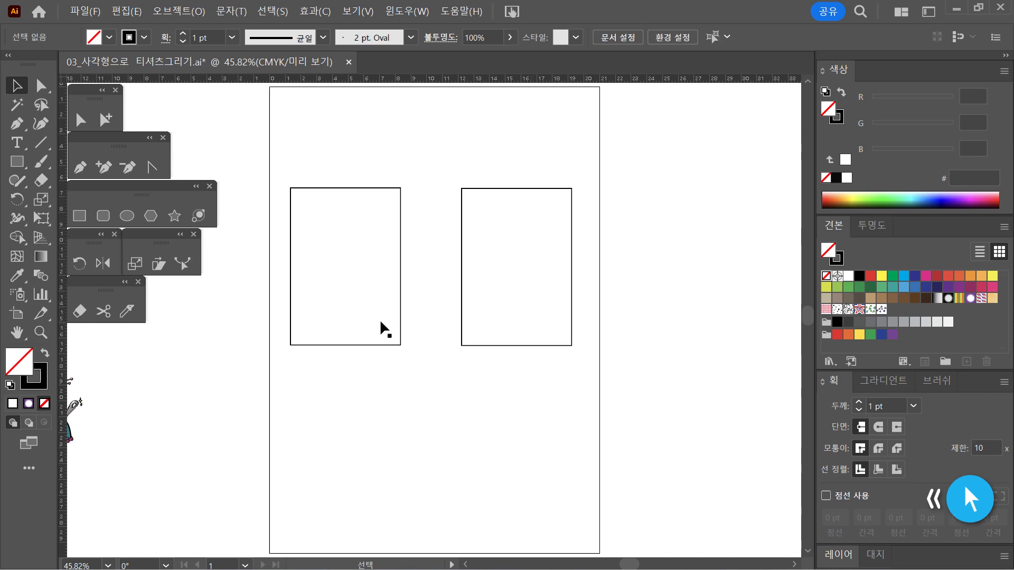
click(358, 296)
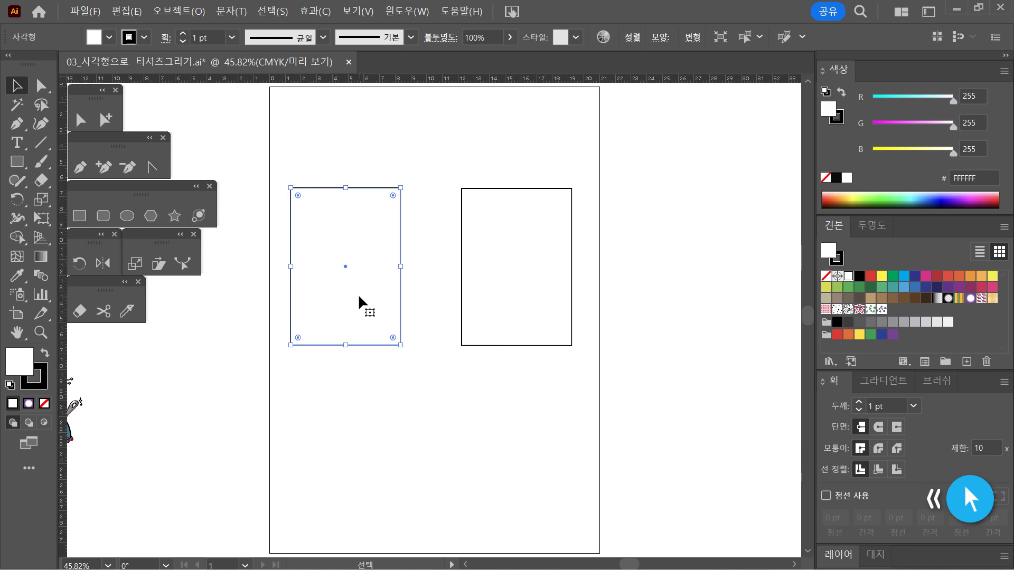
click(427, 411)
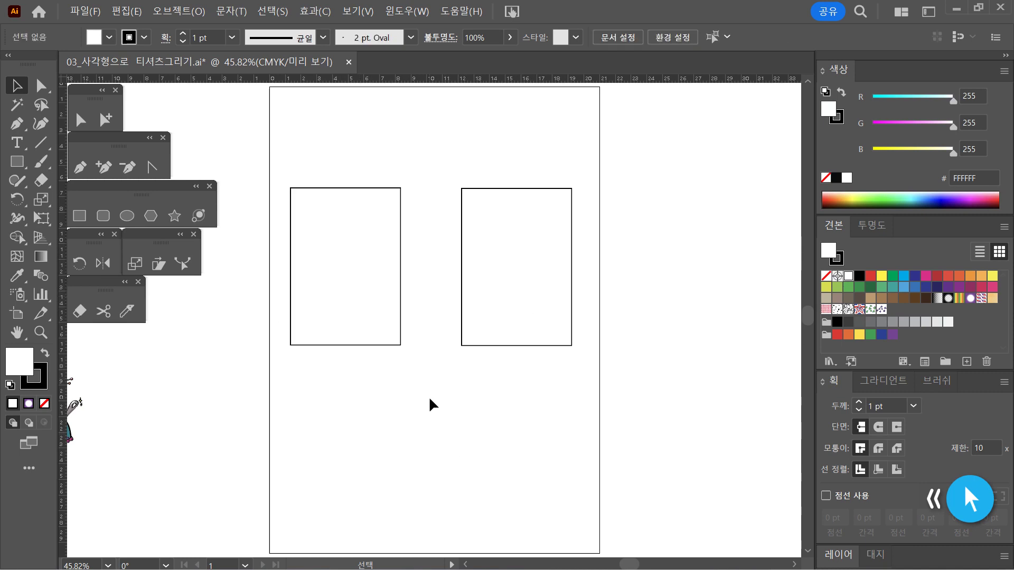
Show the grid to compare the white-filled and unfilled rectangles against it, and hide the grid again.
right_click(428, 390)
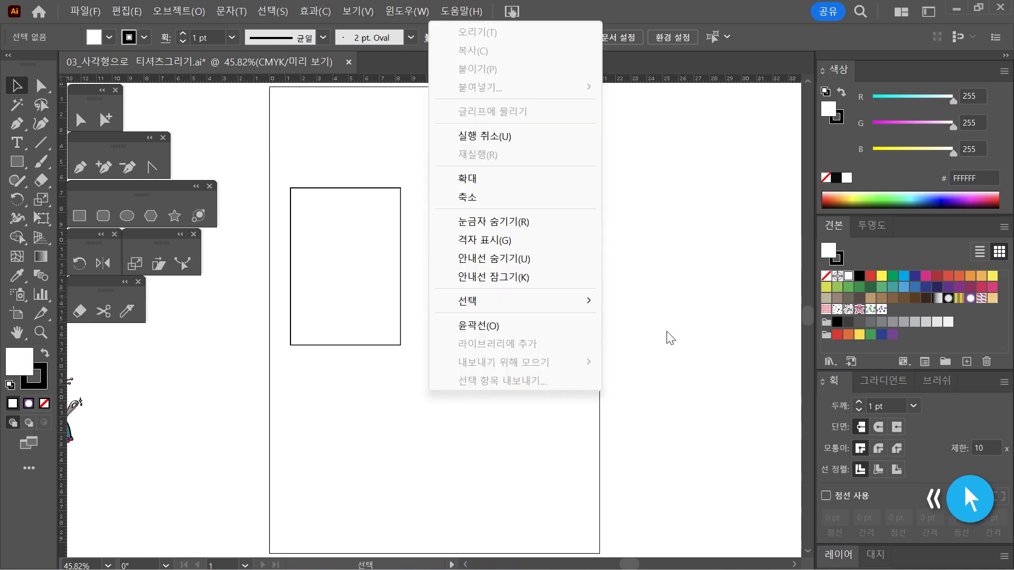
click(560, 240)
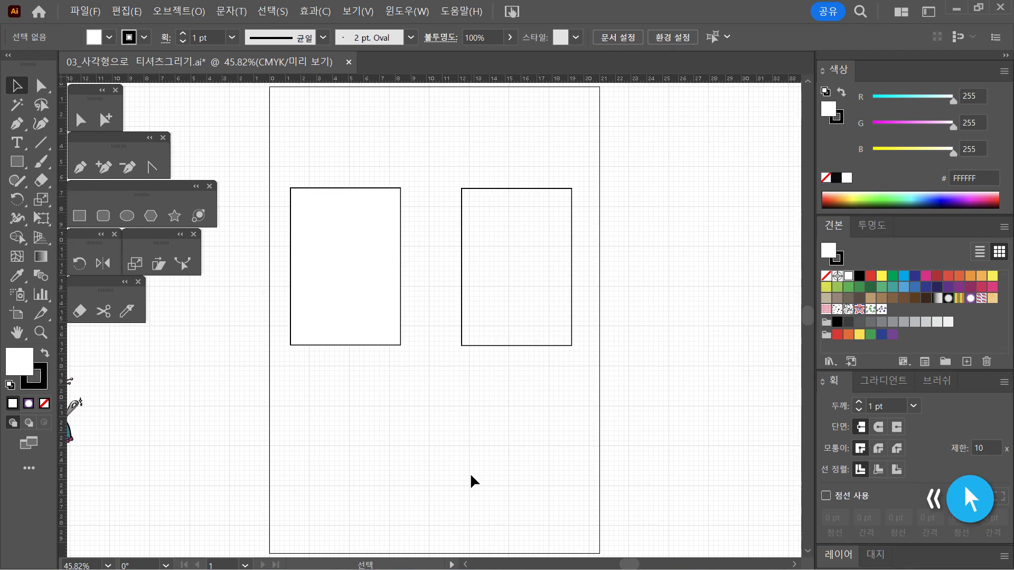
right_click(544, 414)
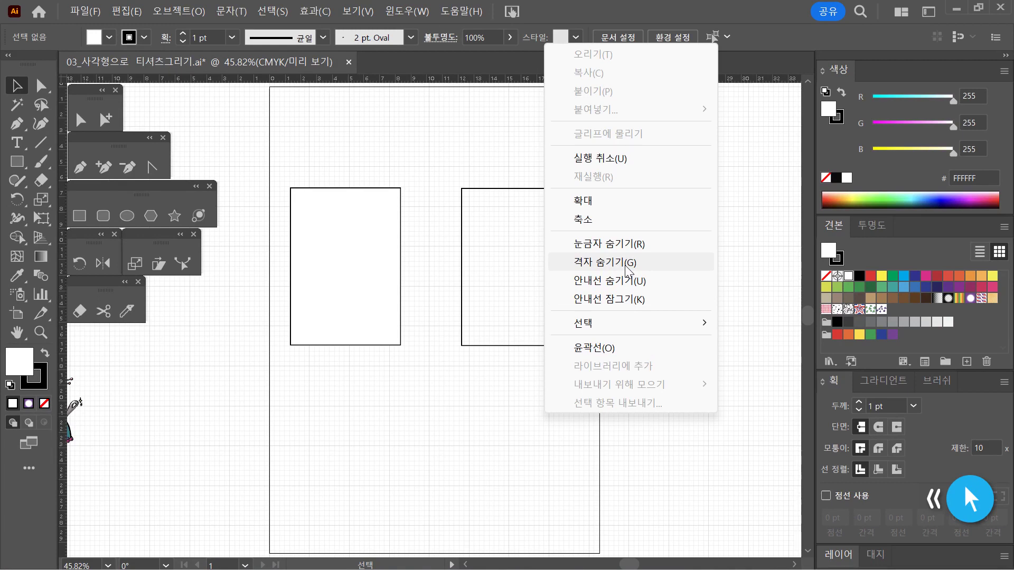
click(607, 263)
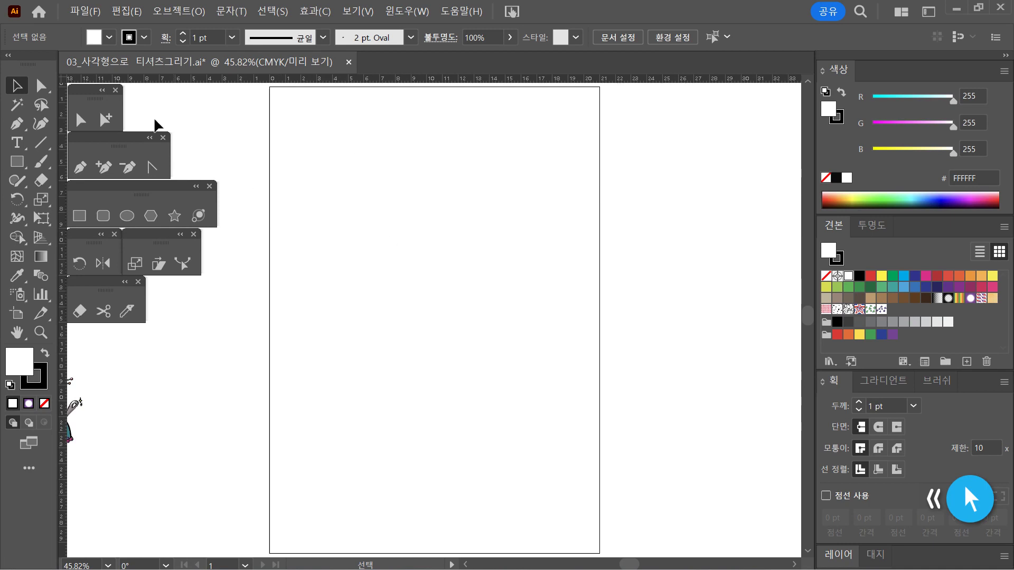
Create a 7 × 10 cm rectangle in the middle of the artboard, nudge it slightly upward and deselect it.
click(80, 216)
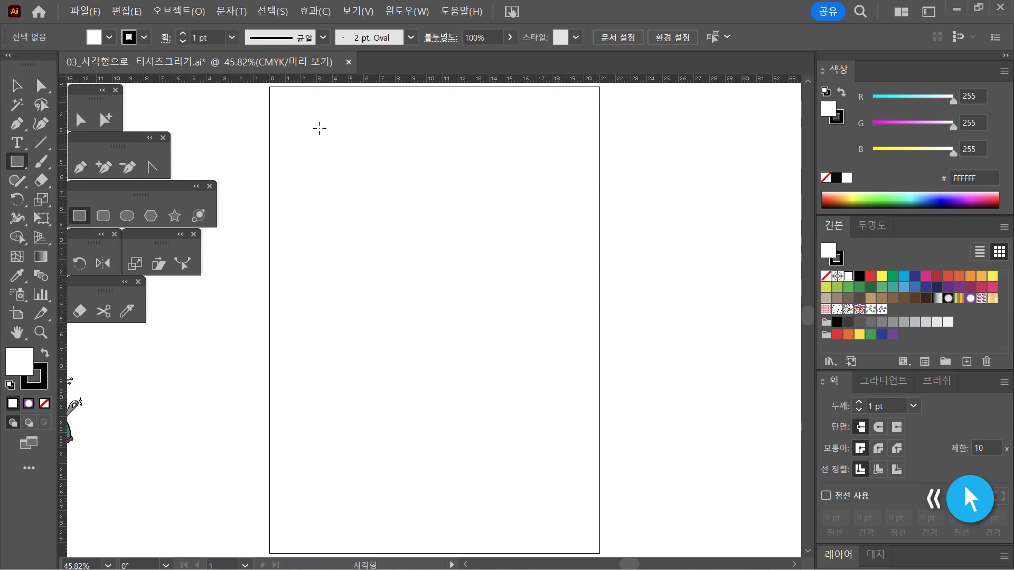
click(385, 211)
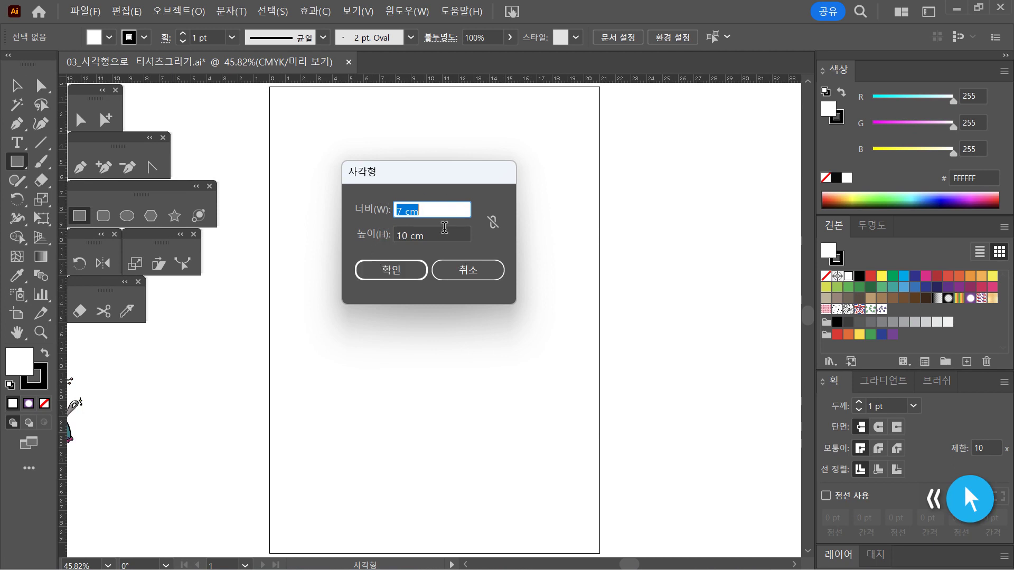
click(406, 268)
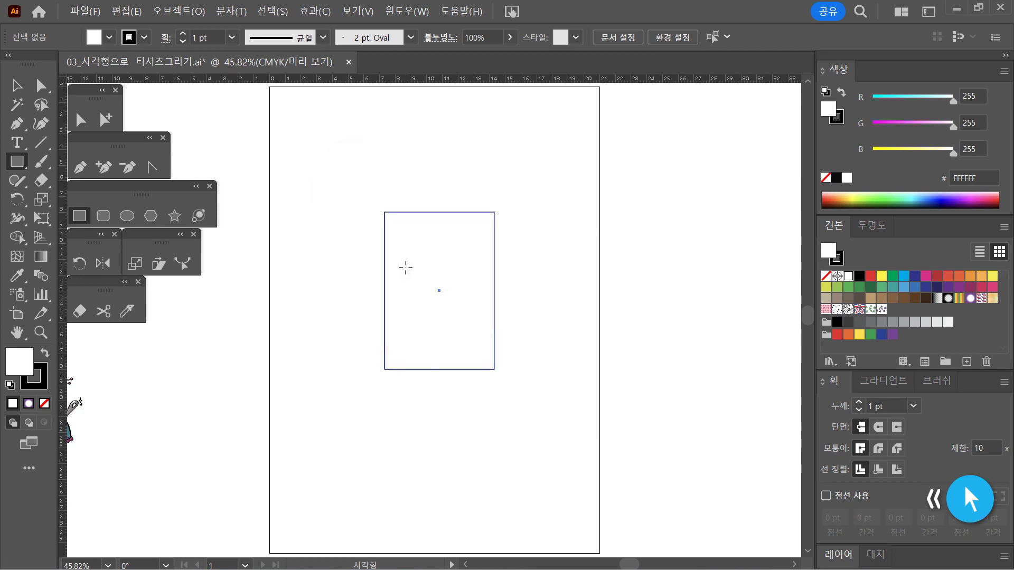
key(v)
drag(489, 329, 488, 322)
click(553, 347)
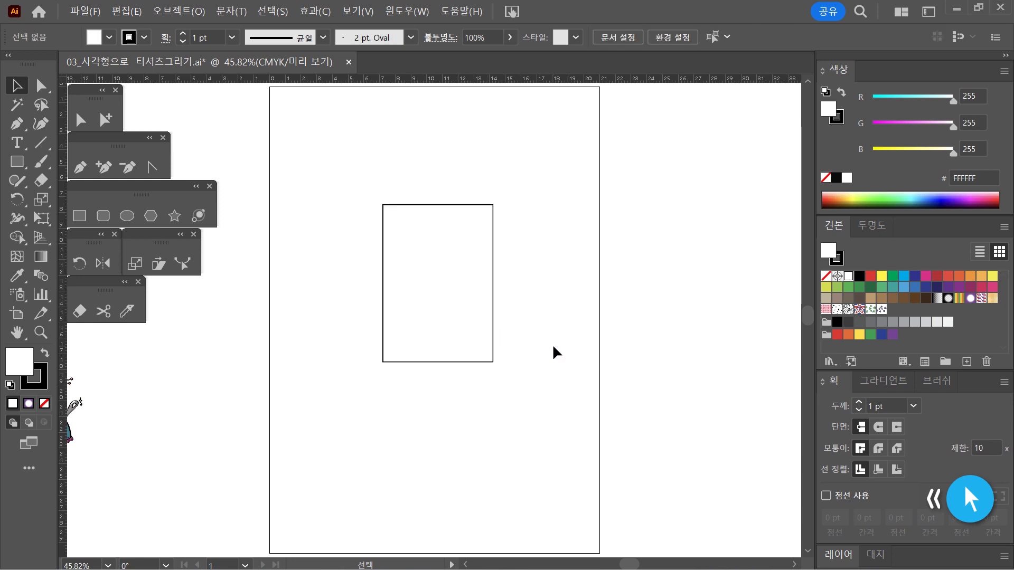
Select the rectangle, try its stroke as None and restore the Black stroke.
click(469, 329)
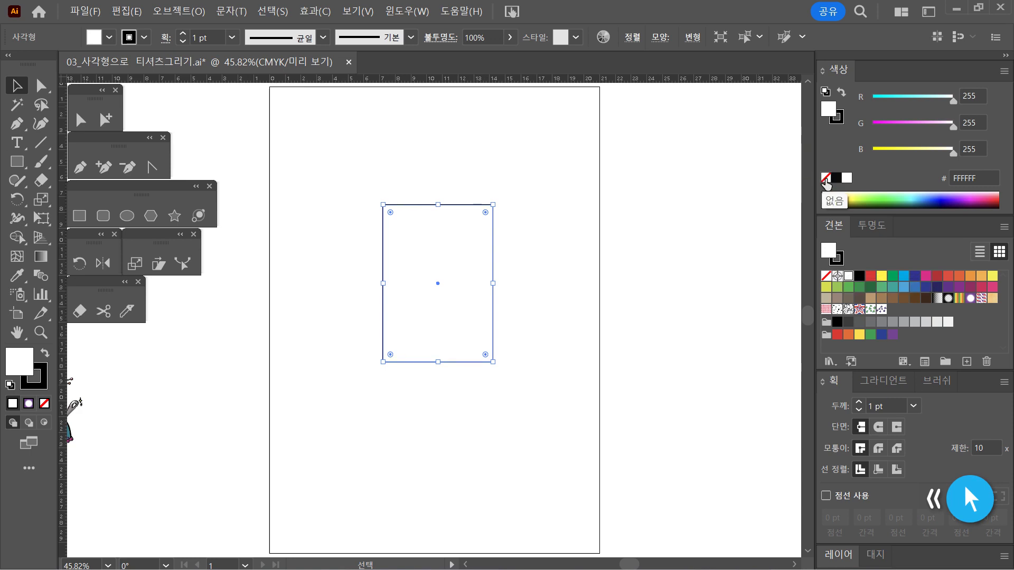
click(837, 259)
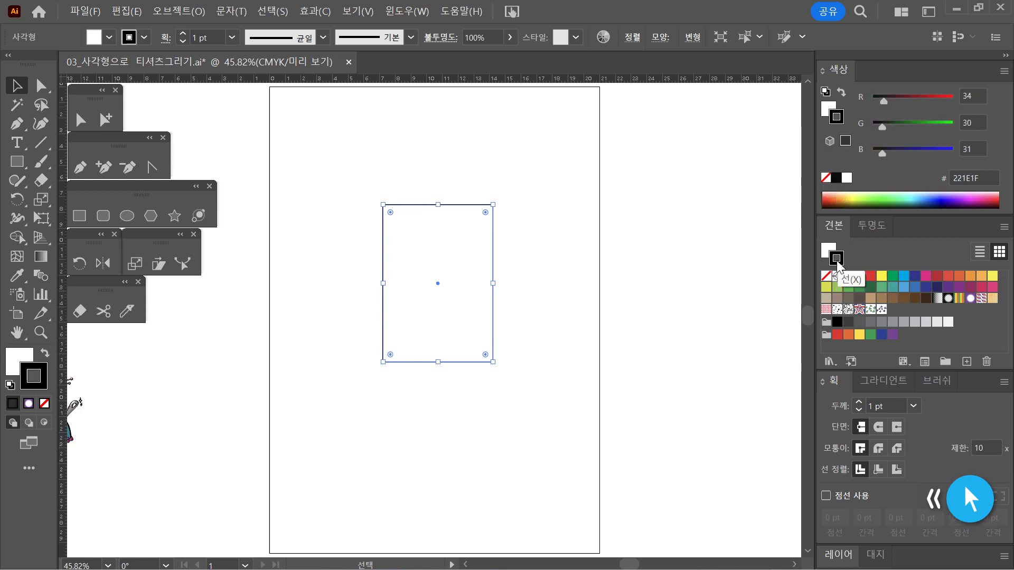
click(826, 276)
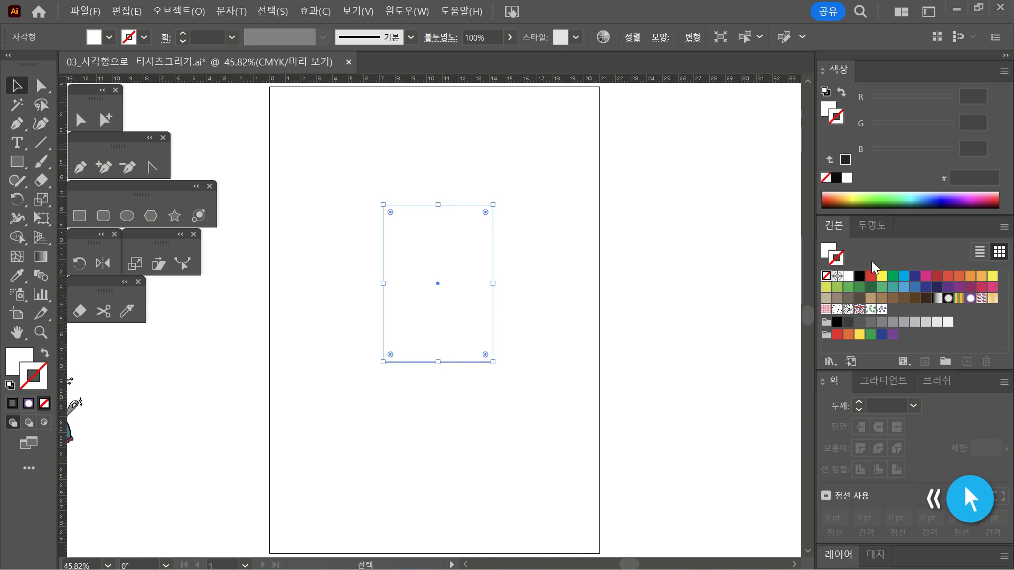
click(859, 276)
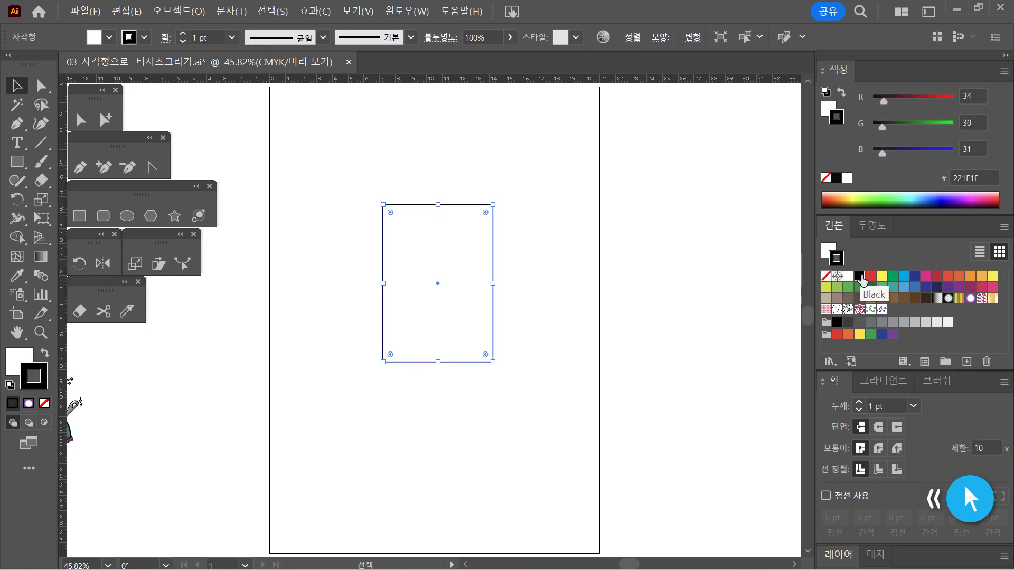
Fill the rectangle with yellow FFF200 and give it a Black stroke with a weight of 2 pt.
click(827, 251)
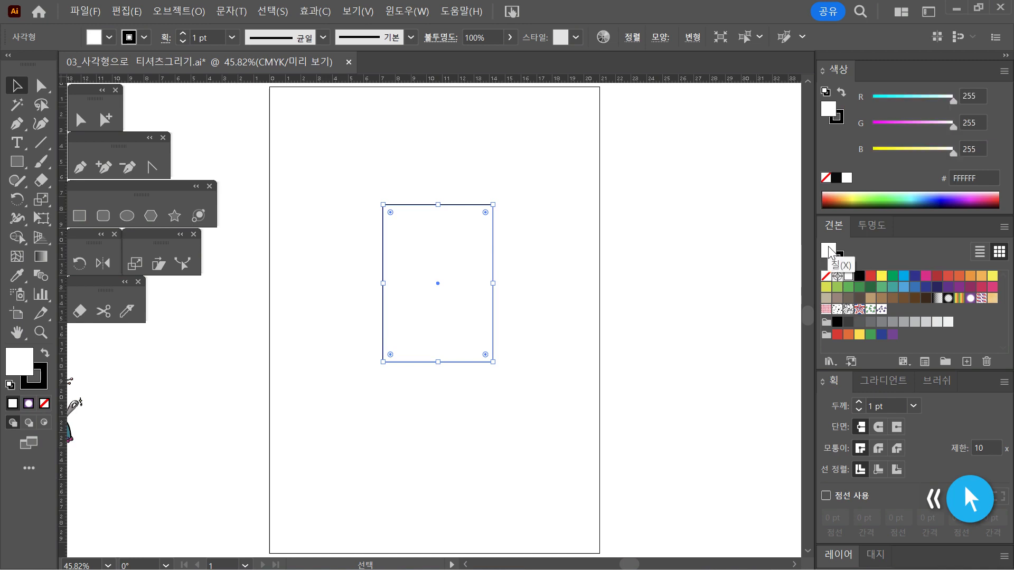
click(882, 277)
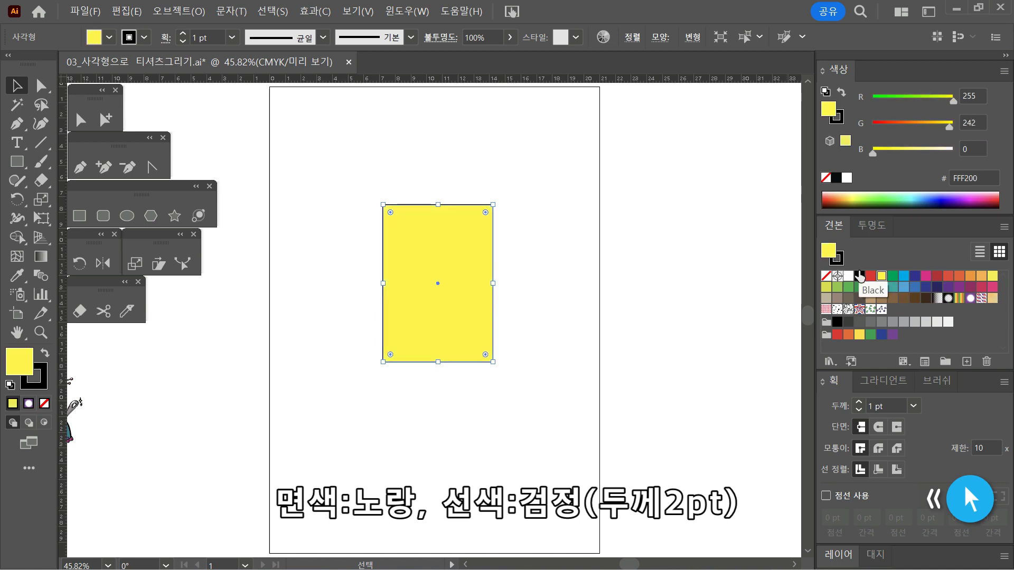
click(837, 262)
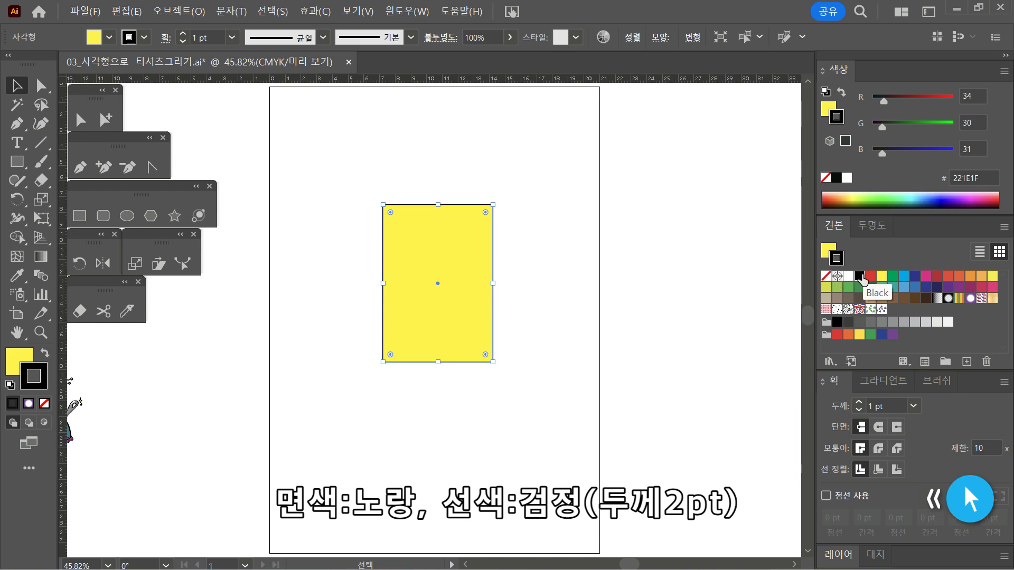
click(860, 276)
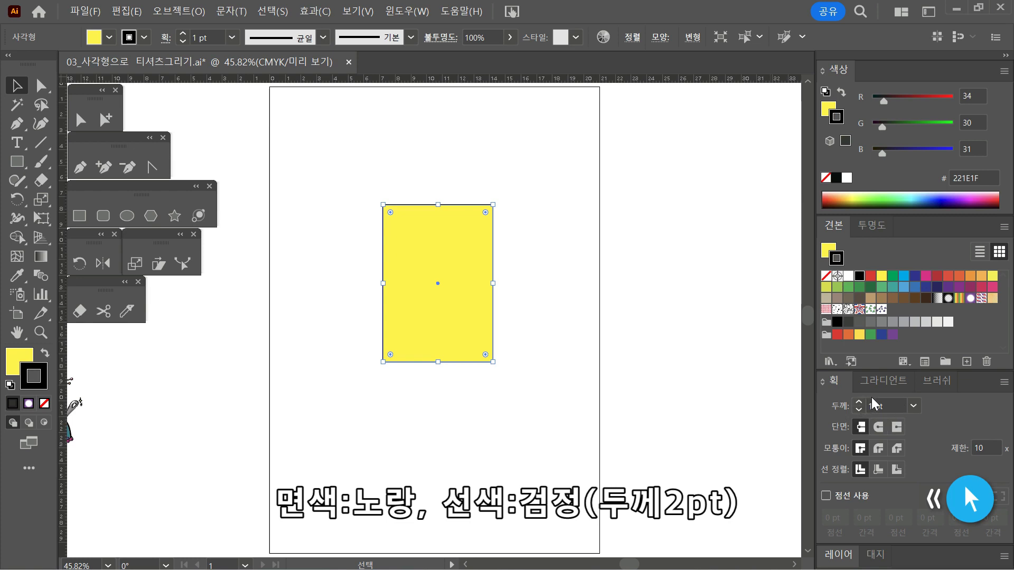
click(913, 406)
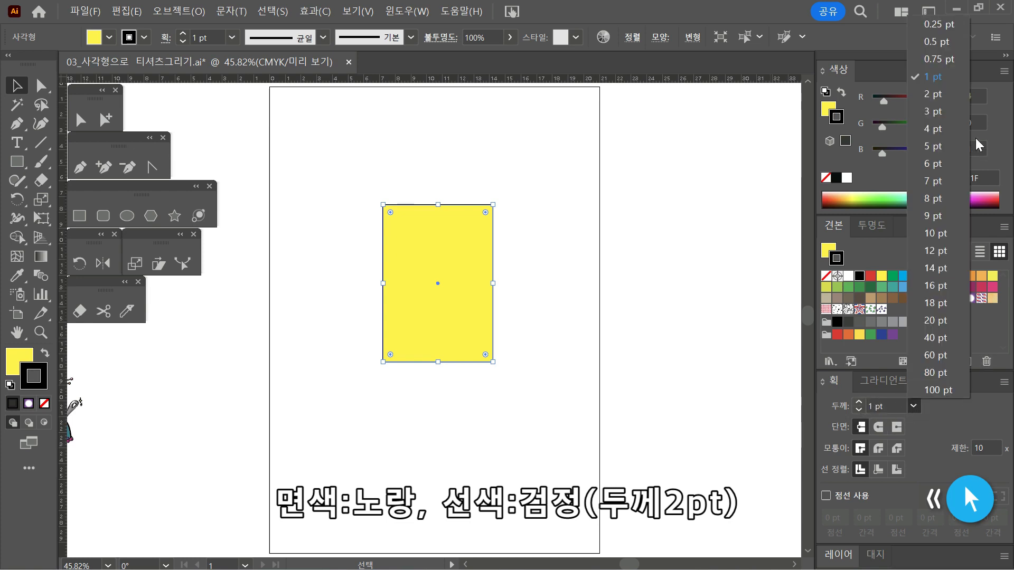
click(944, 97)
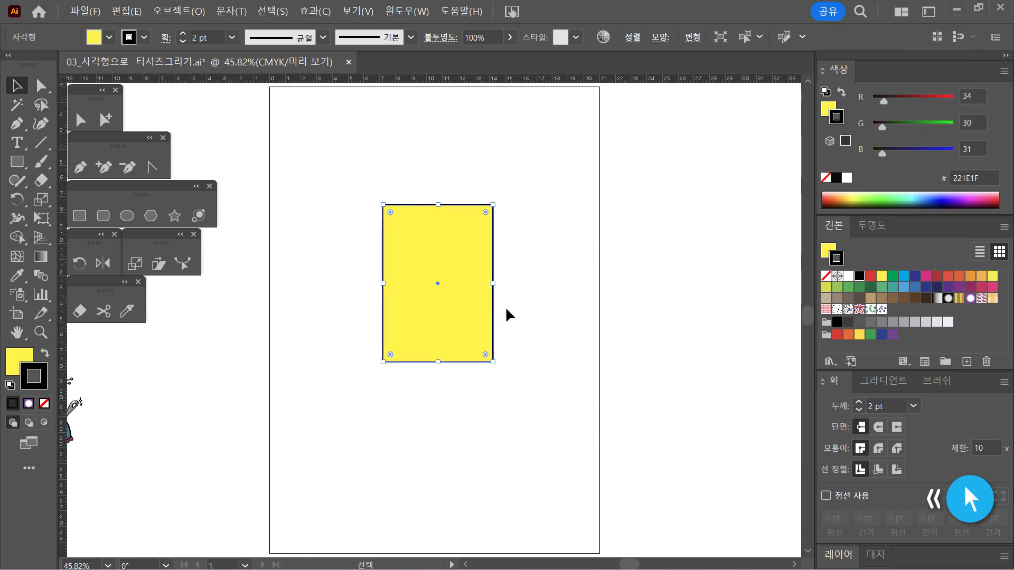
Try a 5 pt stroke on the yellow rectangle, set the weight back to 2 pt and deselect it.
click(914, 405)
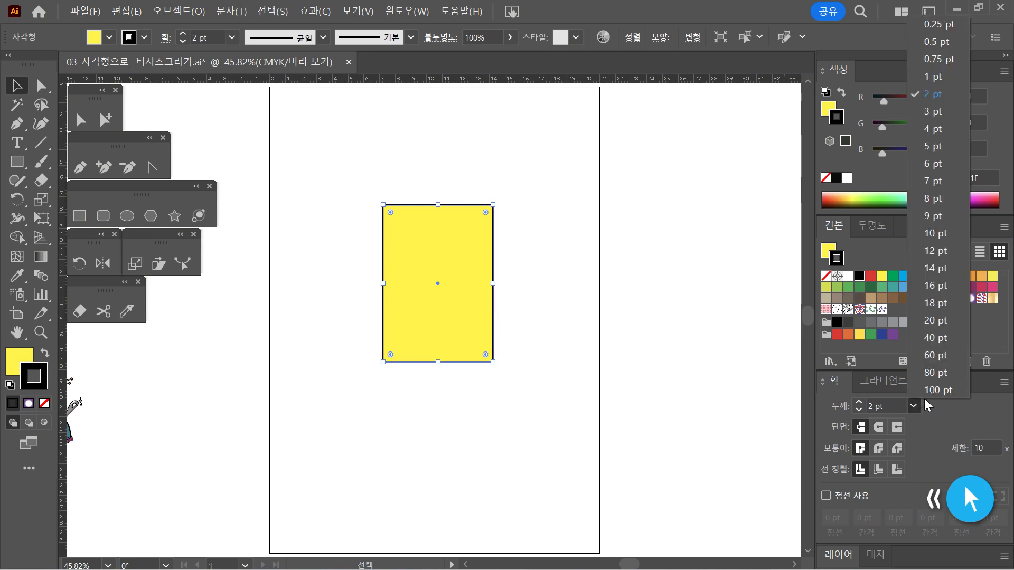
click(929, 148)
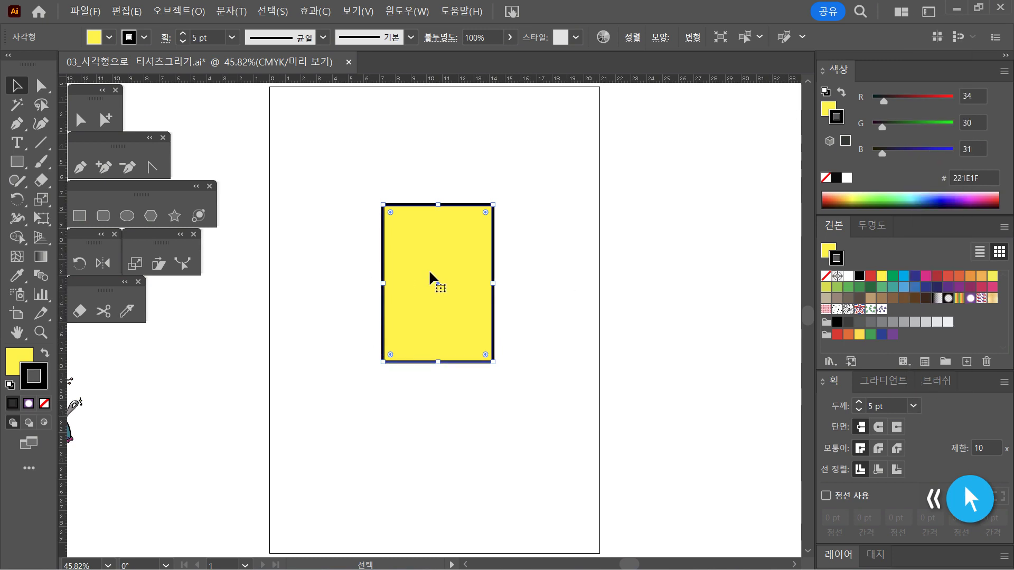
click(913, 405)
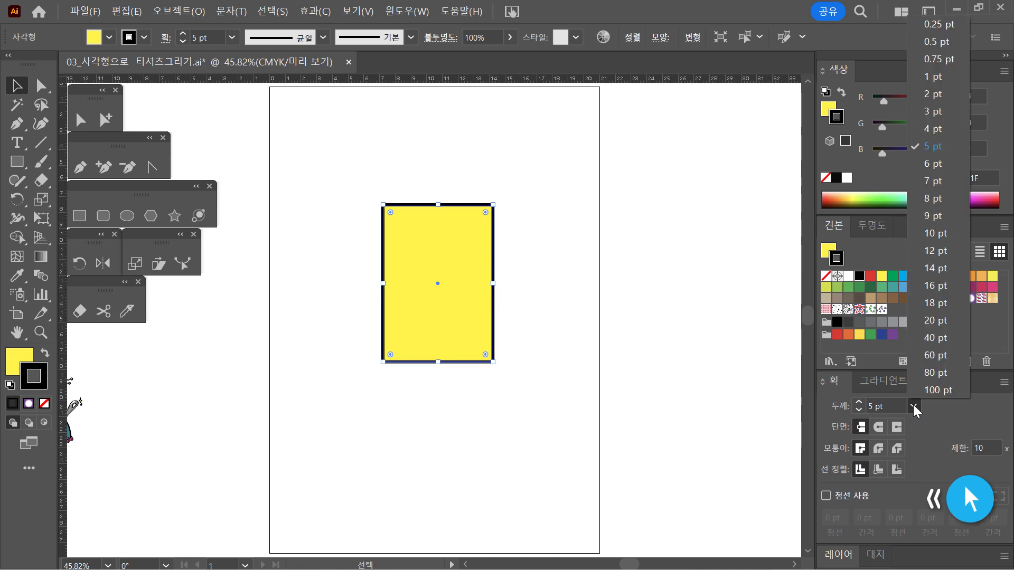
click(914, 405)
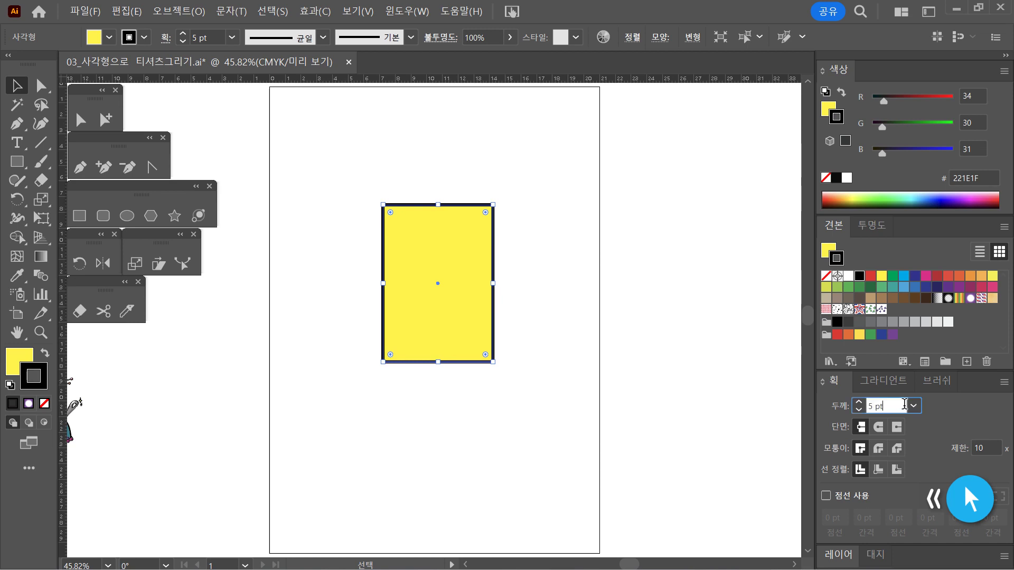
double_click(896, 405)
text(2)
key(Return)
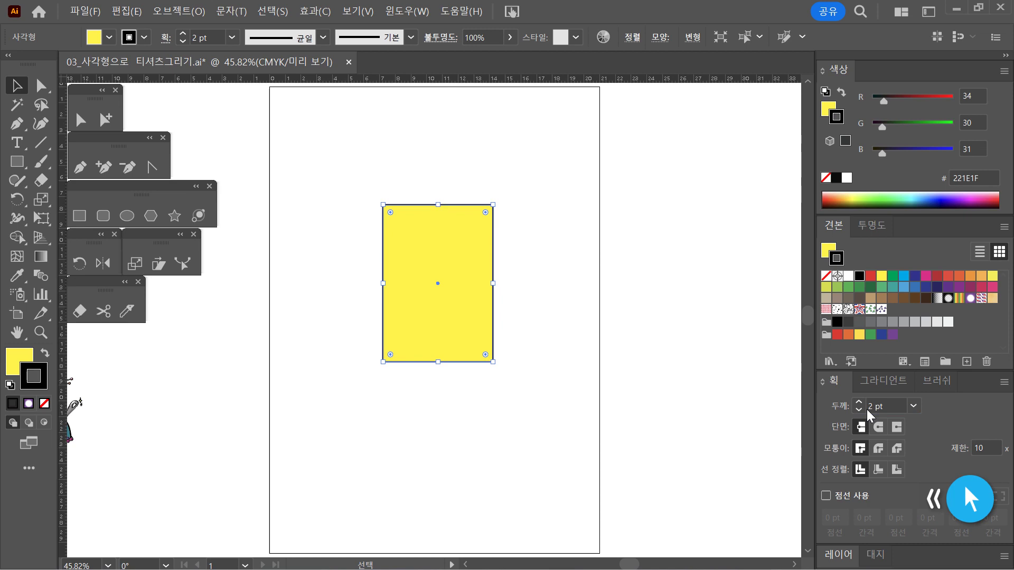
click(739, 413)
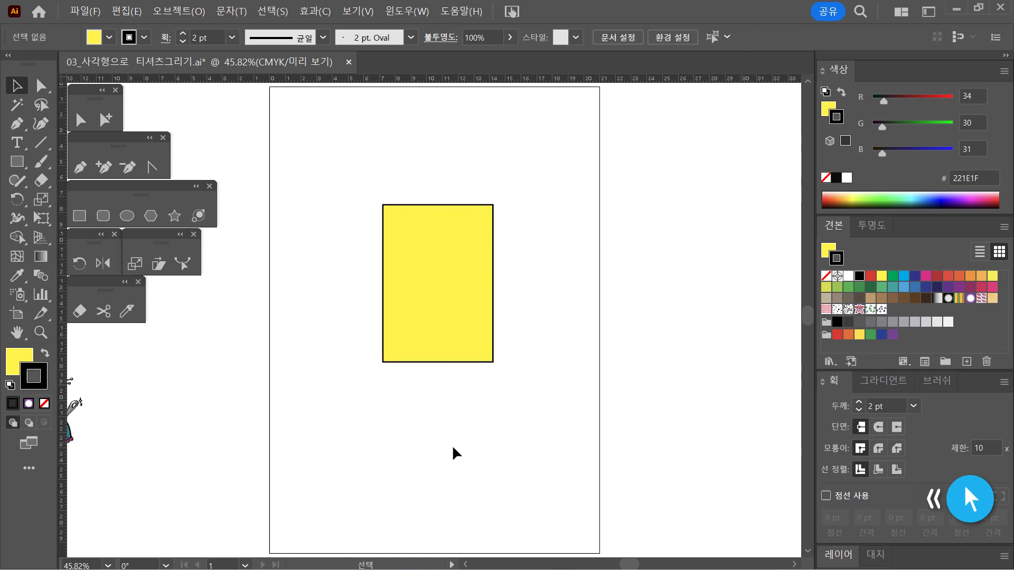
Close the floating set of Pen tools, tear it off again and place it back among the other floating tool sets.
key(ctrl+1)
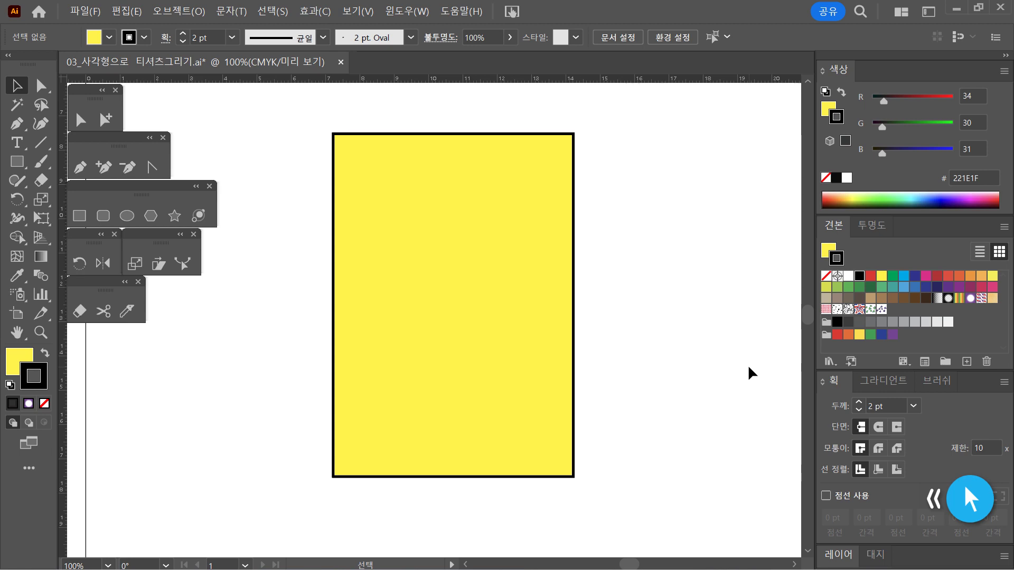
click(163, 137)
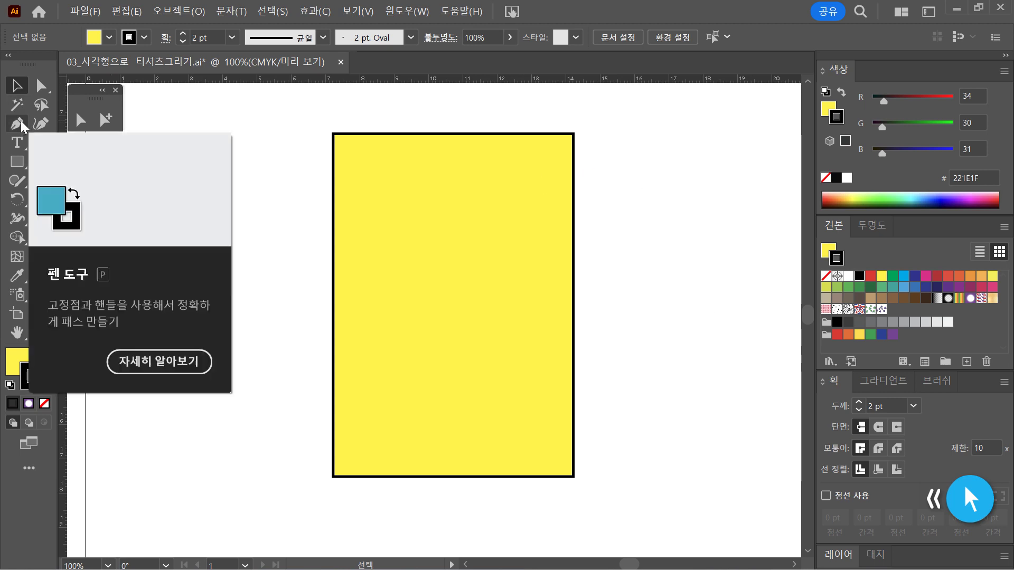
click(21, 121)
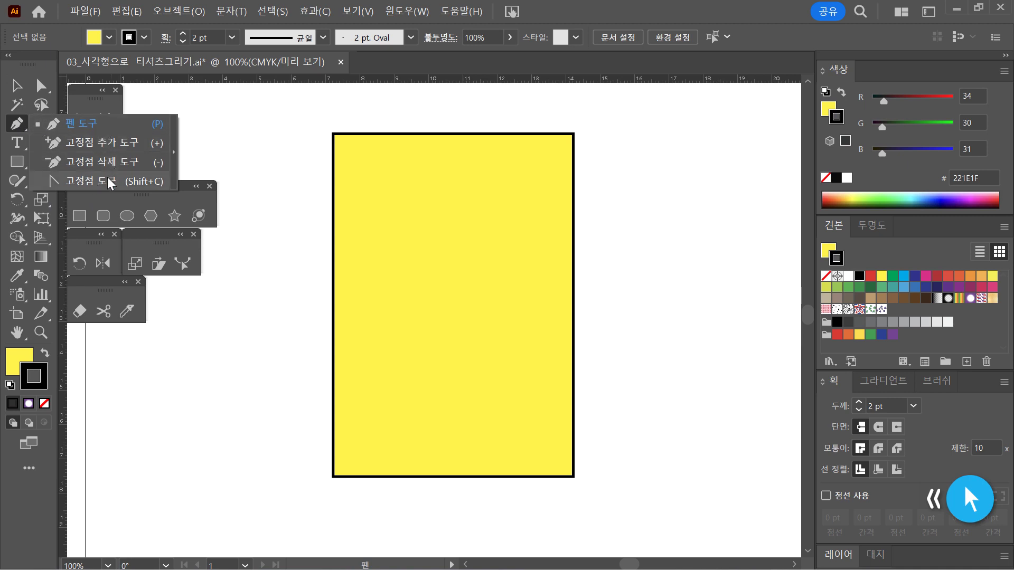
click(173, 154)
drag(90, 147, 128, 145)
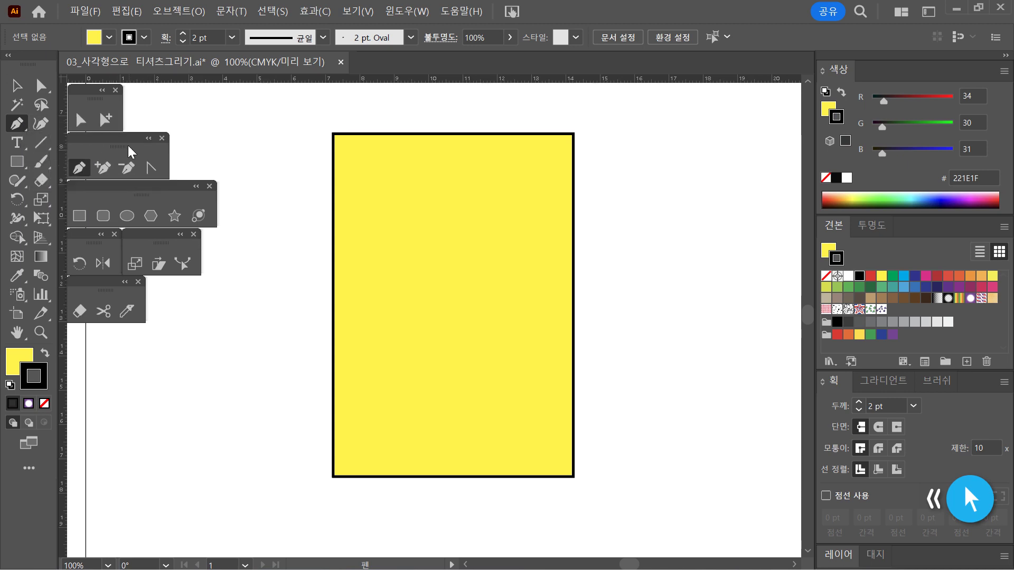
Go through the Pen, Add Anchor Point, Delete Anchor Point and Anchor Point tools in turn.
click(86, 167)
click(87, 167)
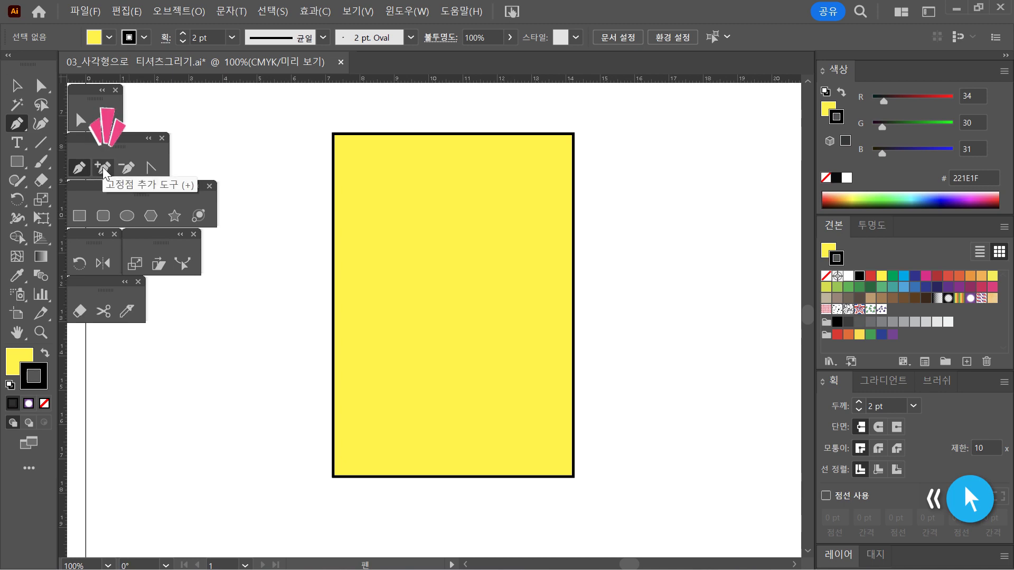
click(103, 167)
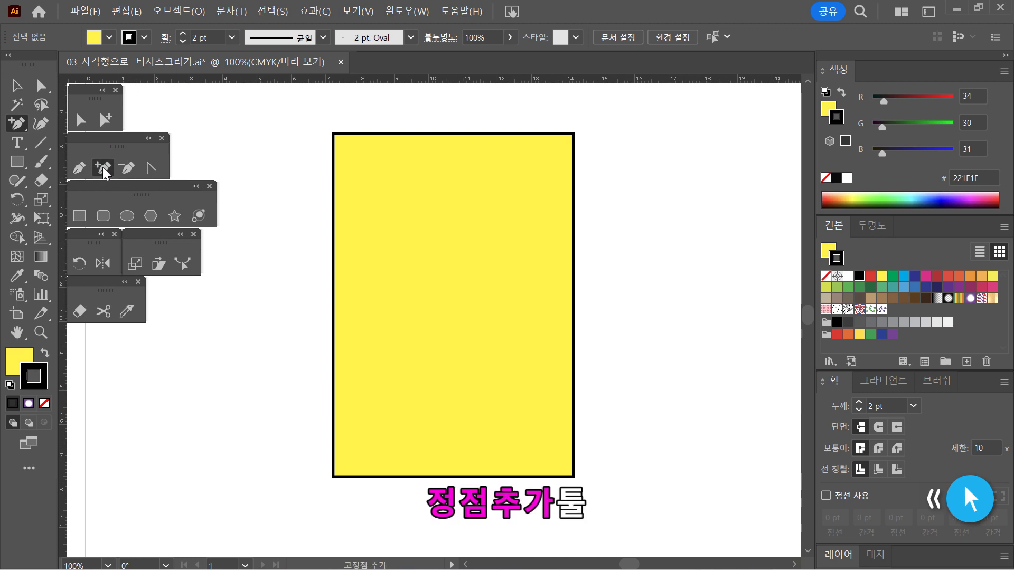
click(128, 166)
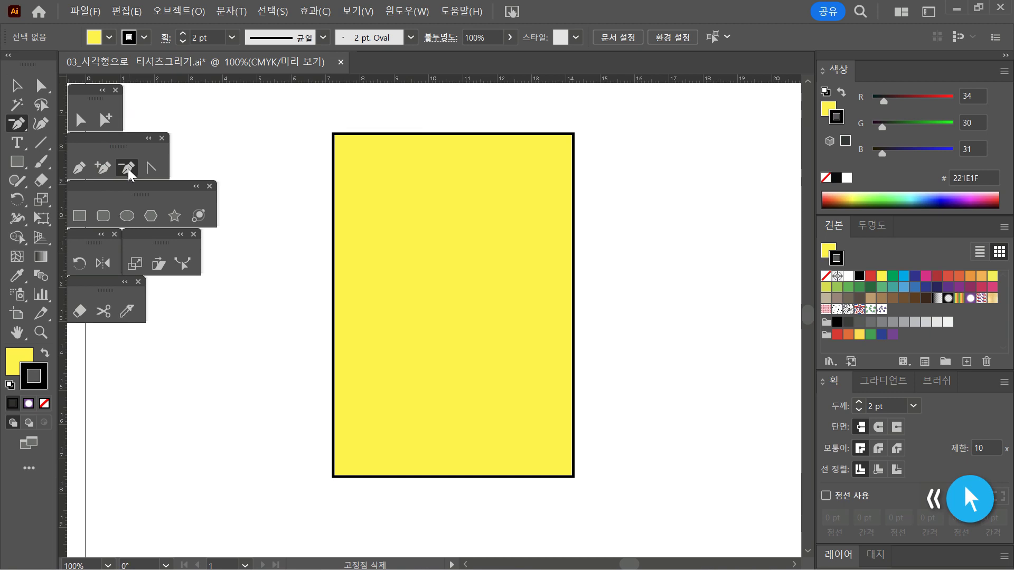
click(154, 170)
Draw an open sample path left of the rectangle with the Pen tool, using three corner points and a curved last segment, and deselect it.
click(79, 168)
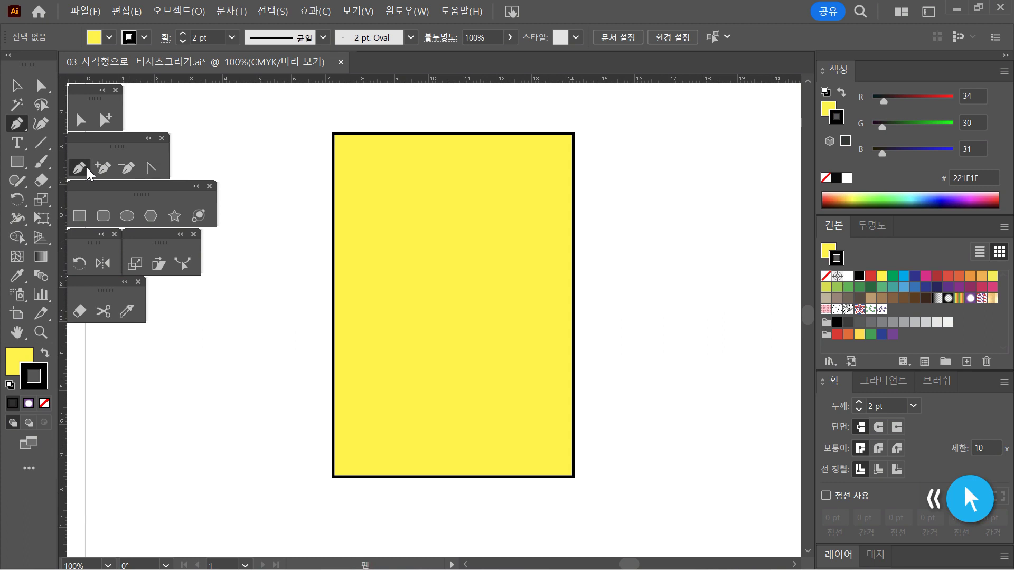
click(147, 359)
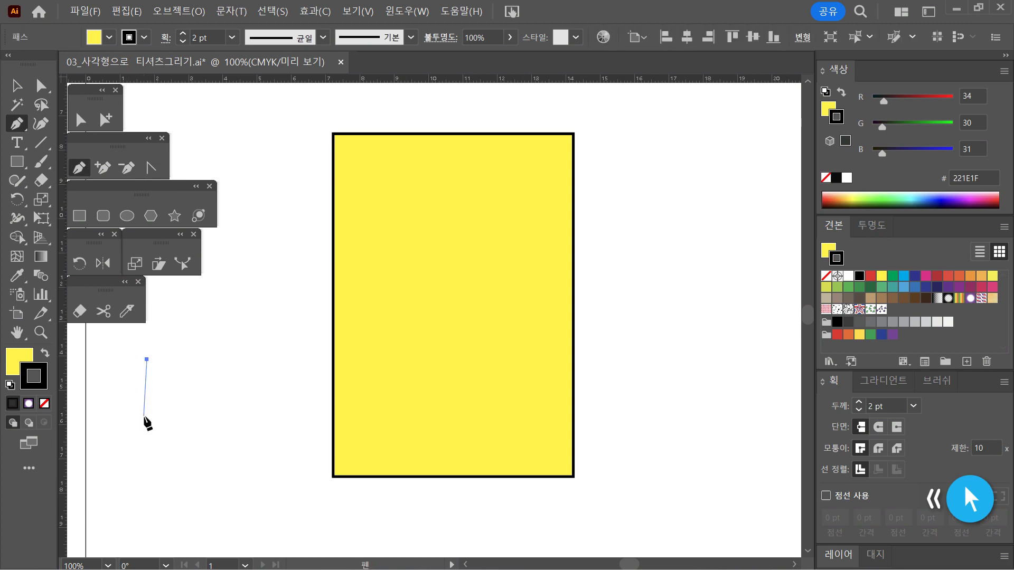
click(144, 417)
click(194, 427)
drag(257, 377, 250, 307)
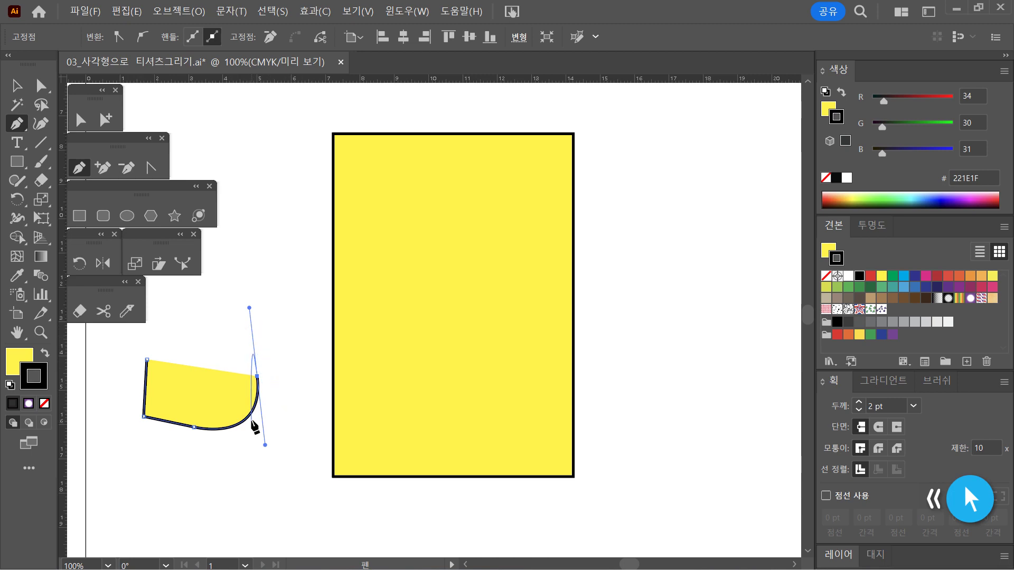
ctrl+click(256, 435)
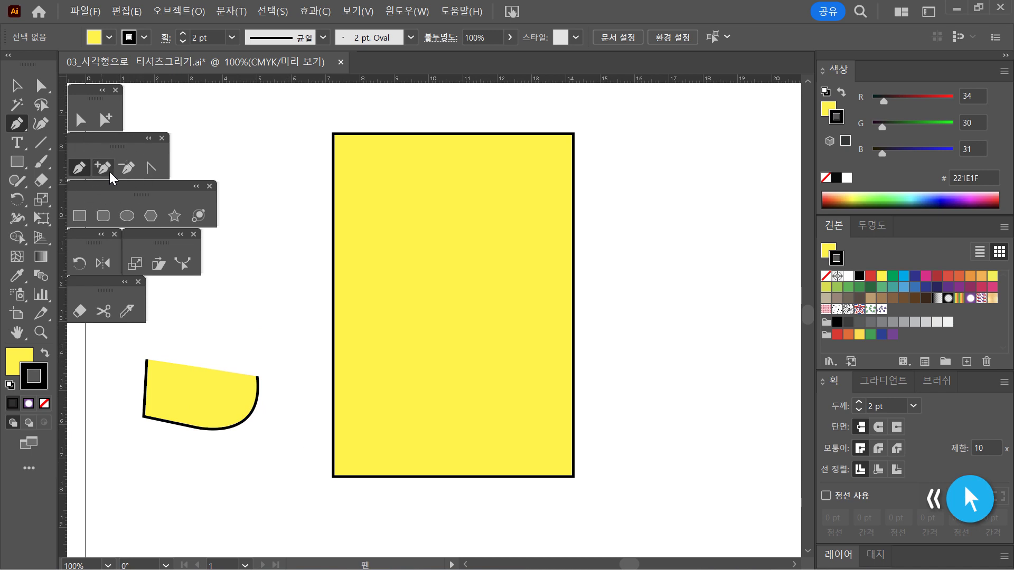
Select the open sample path left of the rectangle with the Direct Selection tool and delete it.
click(126, 169)
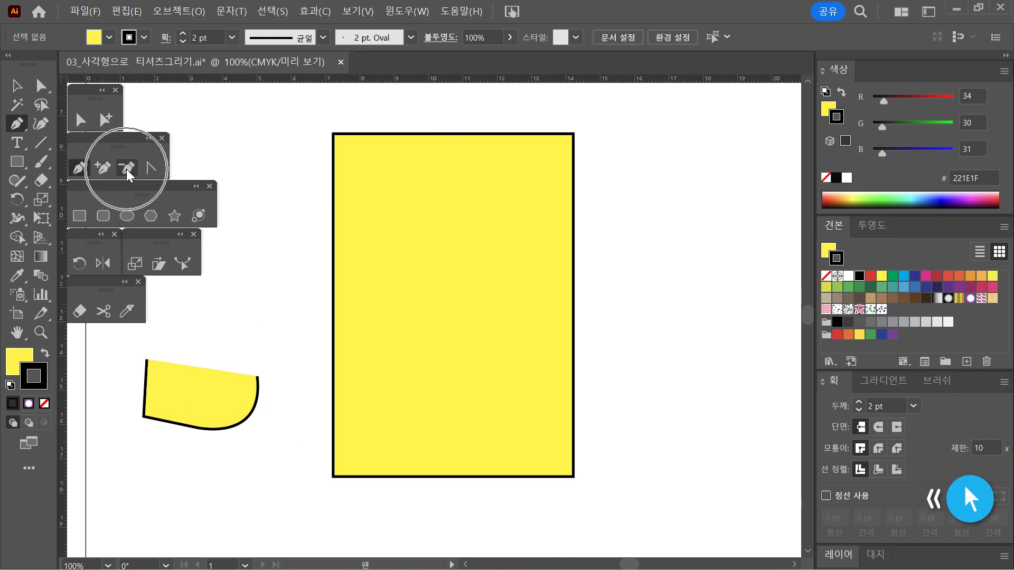
click(163, 173)
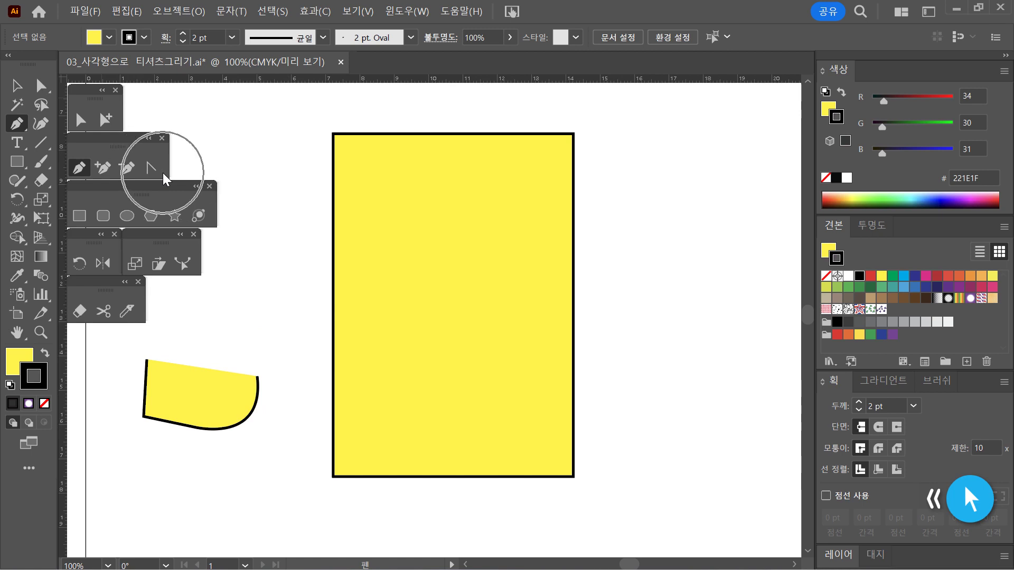
click(81, 120)
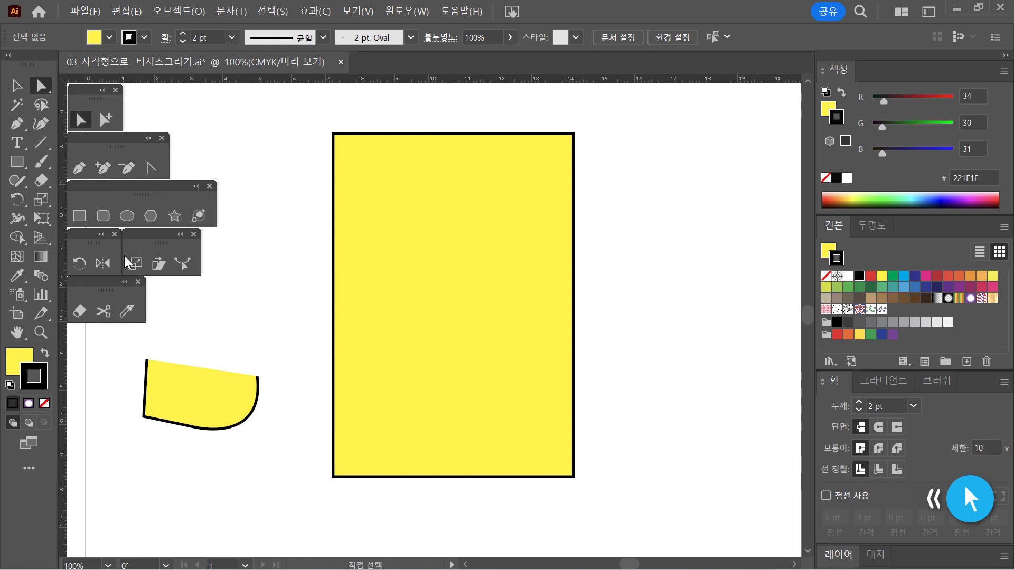
click(232, 428)
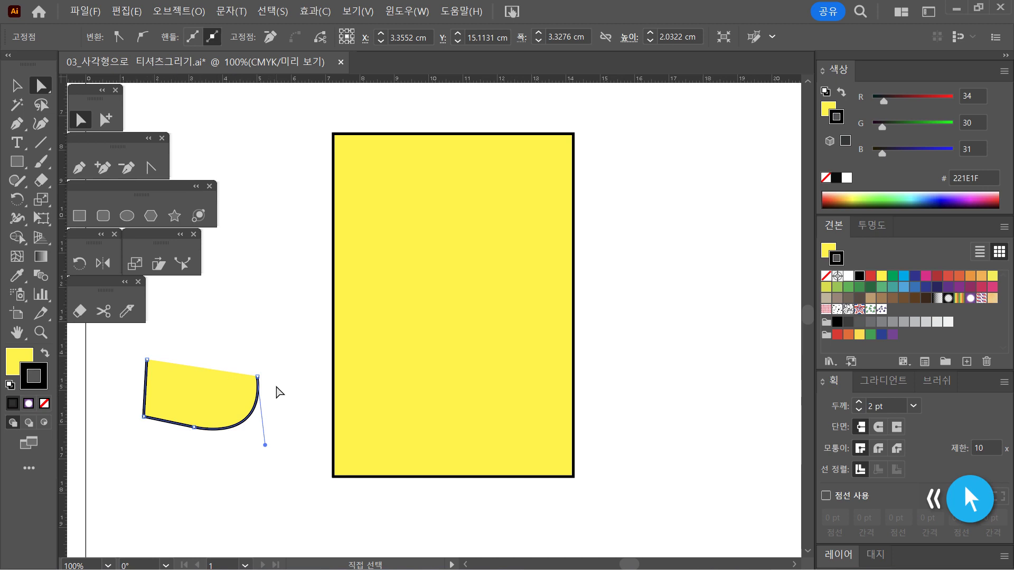
key(v)
key(Delete)
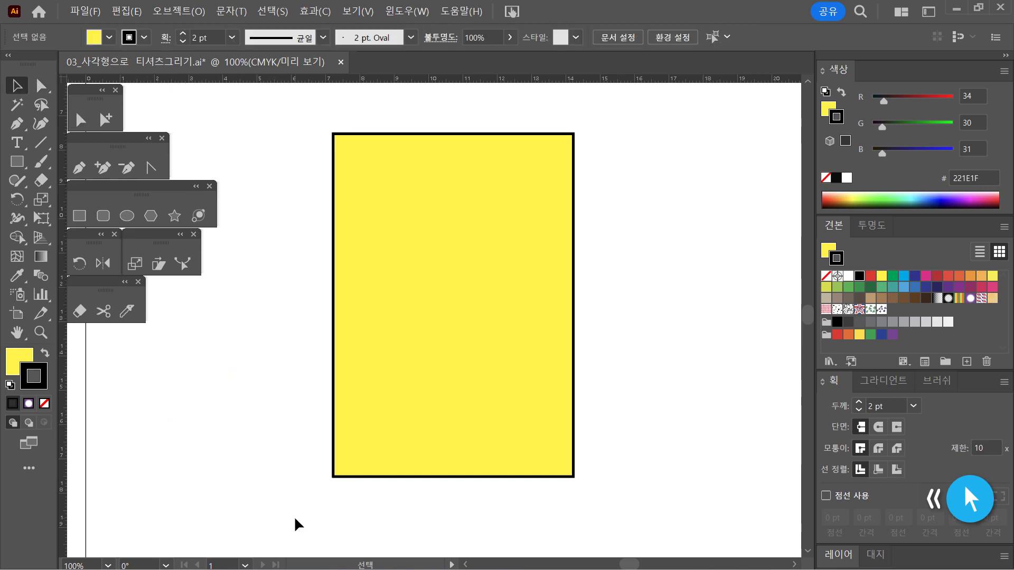
Select the yellow rectangle with the Direct Selection tool and examine its corner anchor points and left edge up close.
click(79, 120)
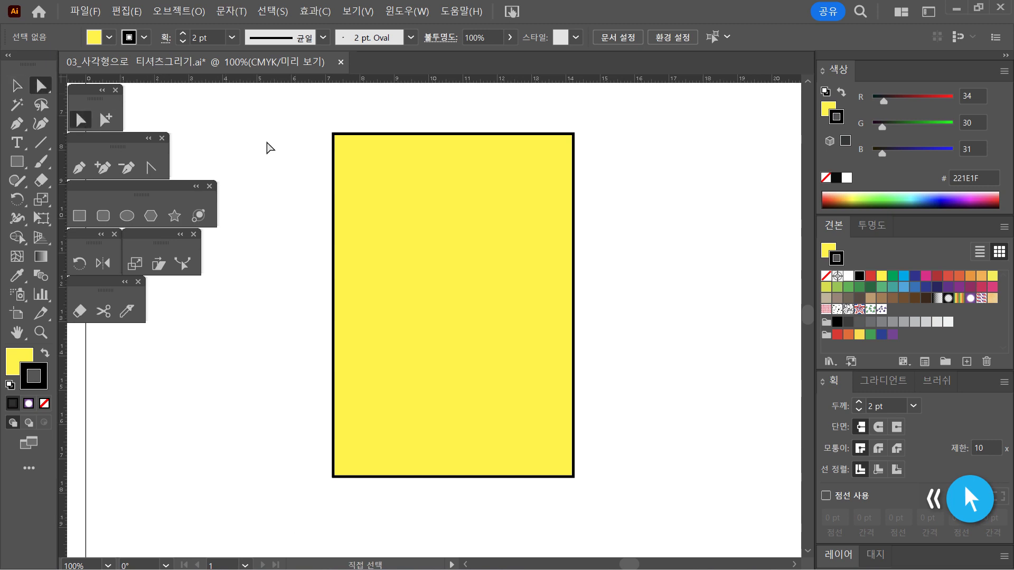
click(333, 242)
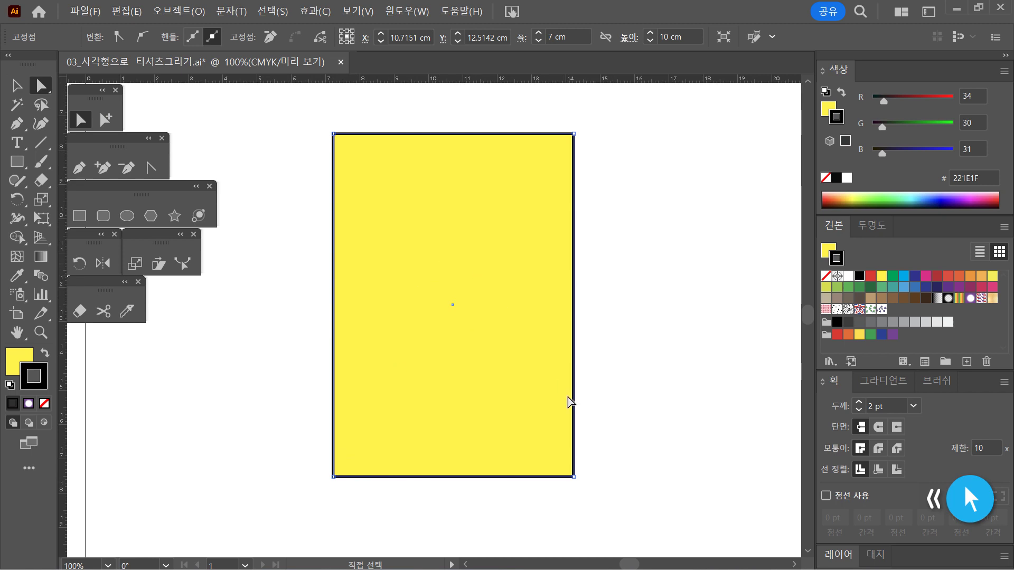
key(ctrl+space)
click(341, 207)
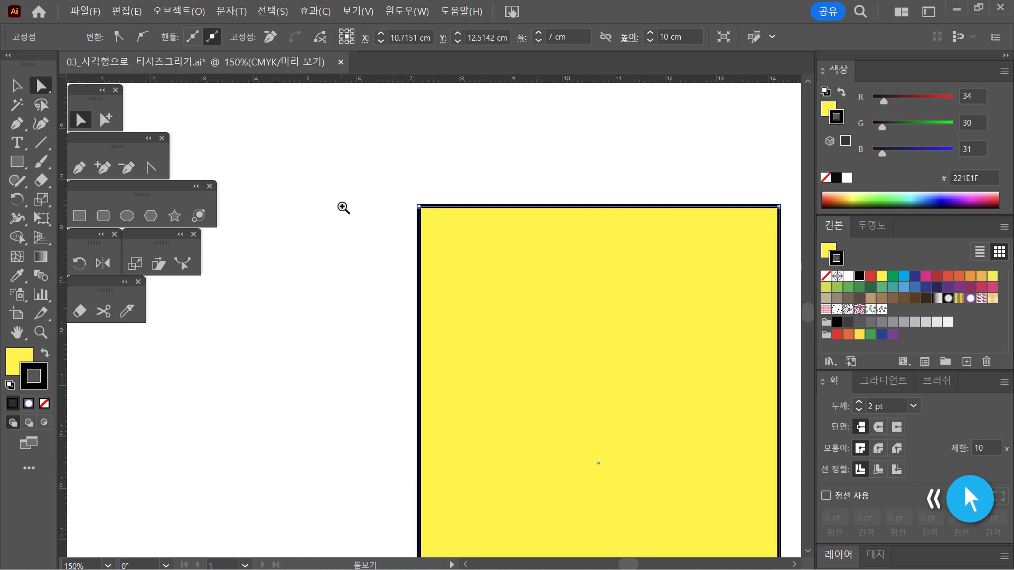
click(427, 397)
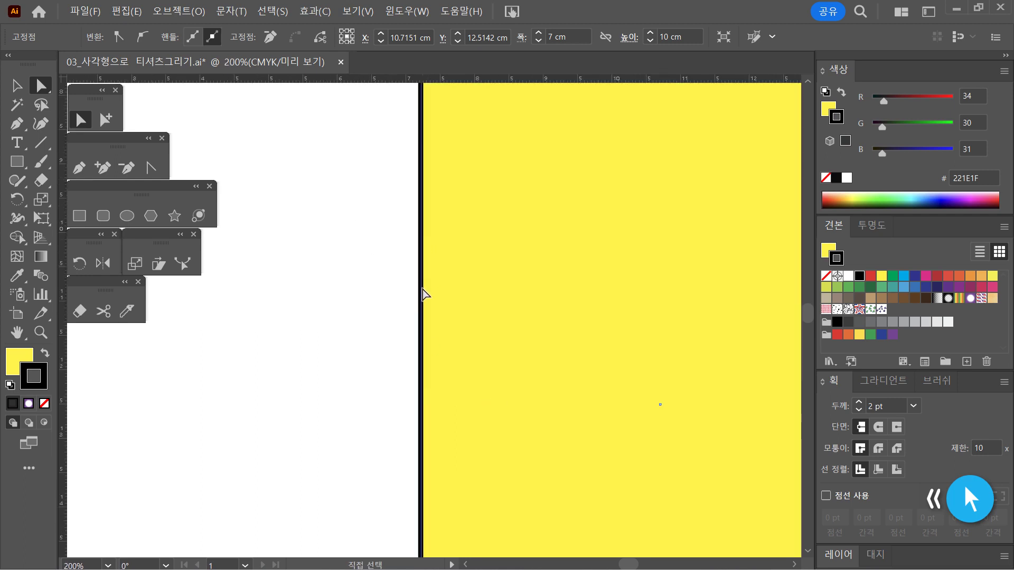
key(ctrl+alt+space)
click(614, 317)
click(493, 335)
drag(454, 310, 509, 276)
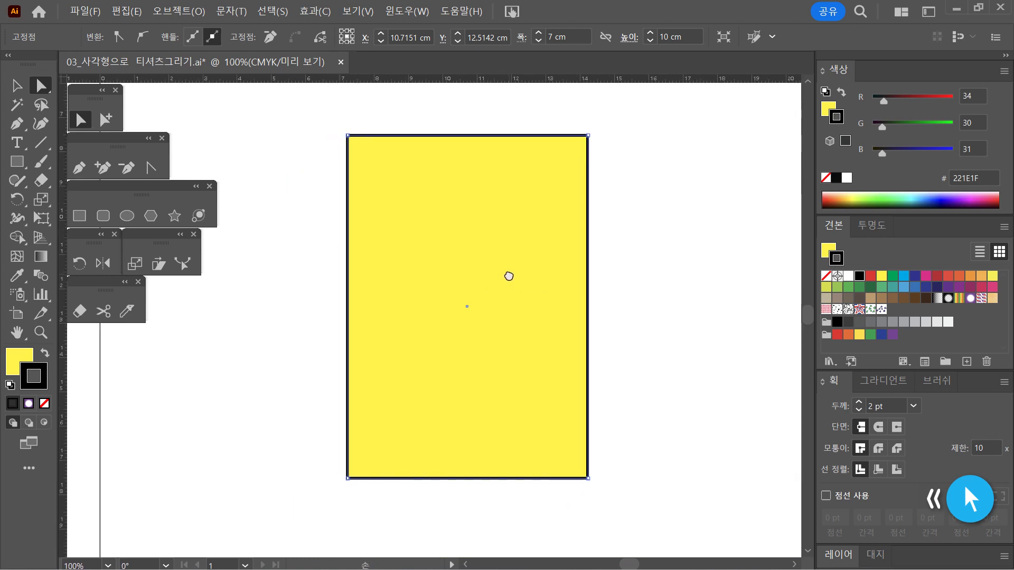
Add three anchor points on the upper part of the rectangle's left edge and three around the middle of its top edge.
click(102, 169)
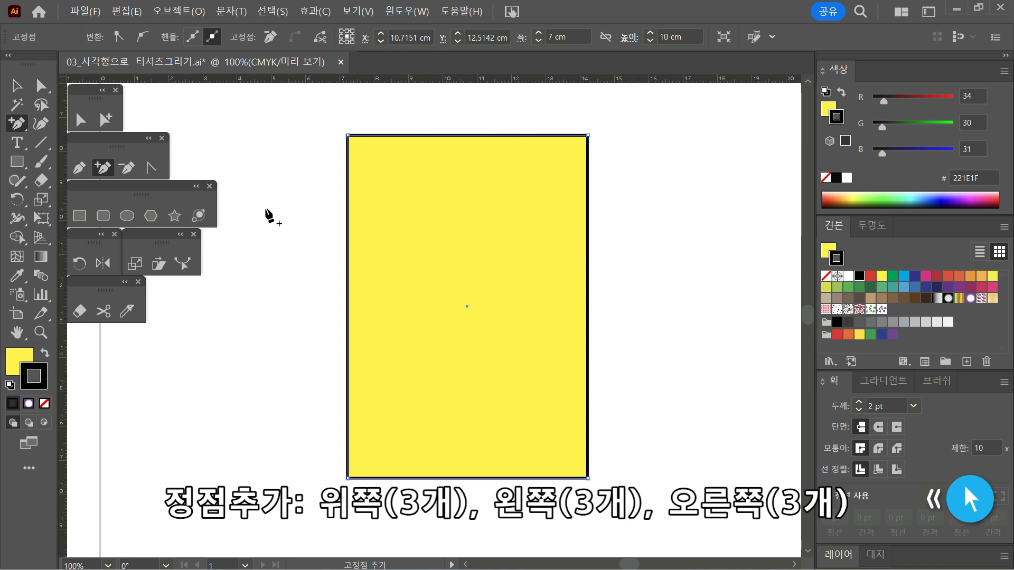
click(348, 183)
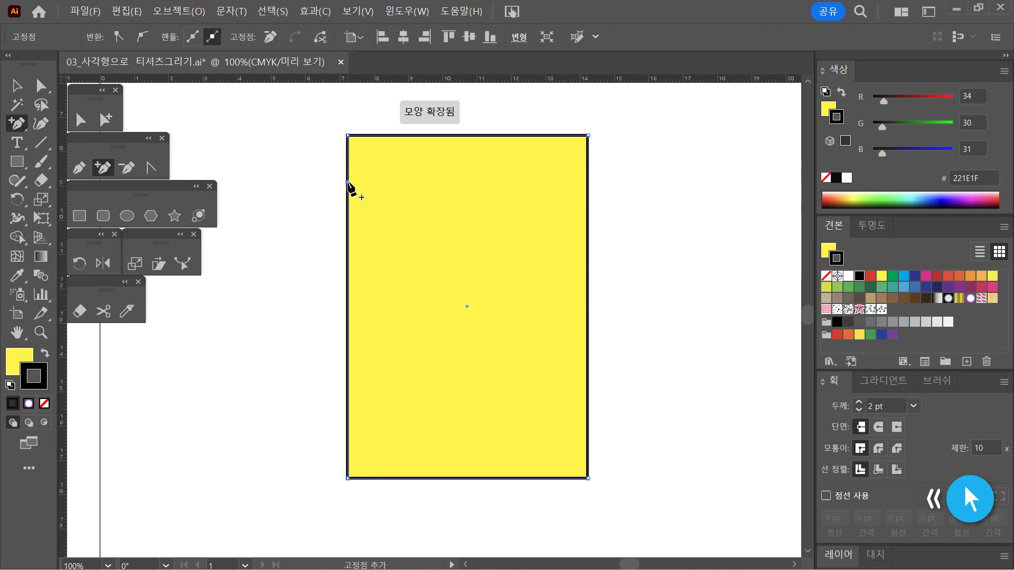
click(347, 209)
click(348, 232)
click(458, 129)
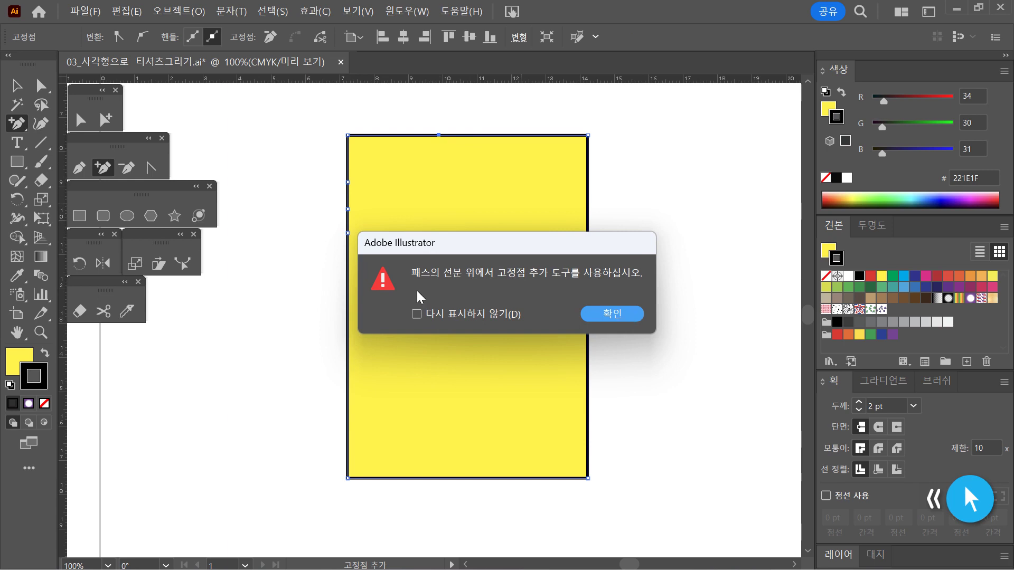
click(613, 314)
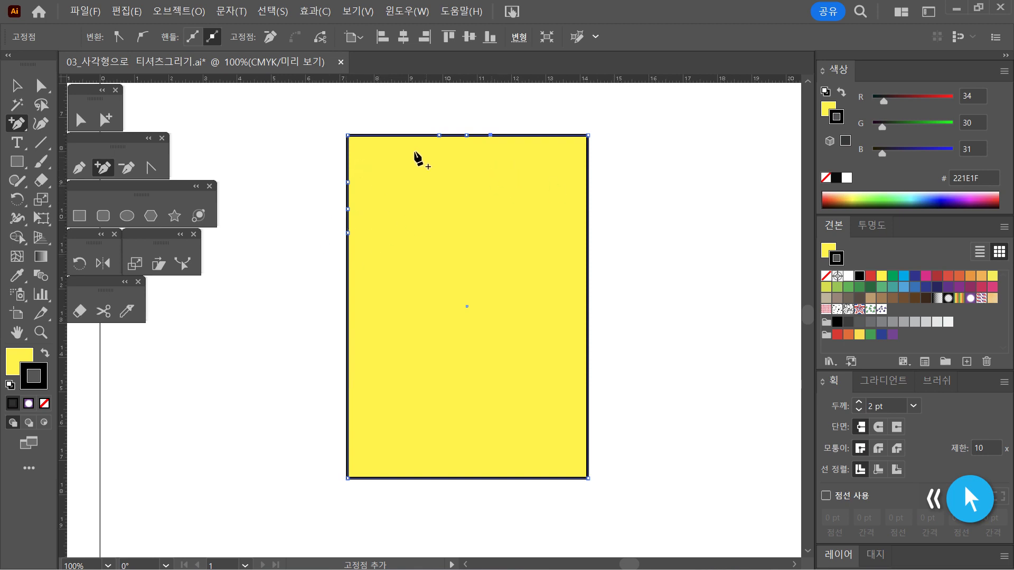
Add four anchor points on the upper part of the rectangle's right edge, and delete the third one down with the Delete Anchor Point tool.
click(588, 205)
click(587, 185)
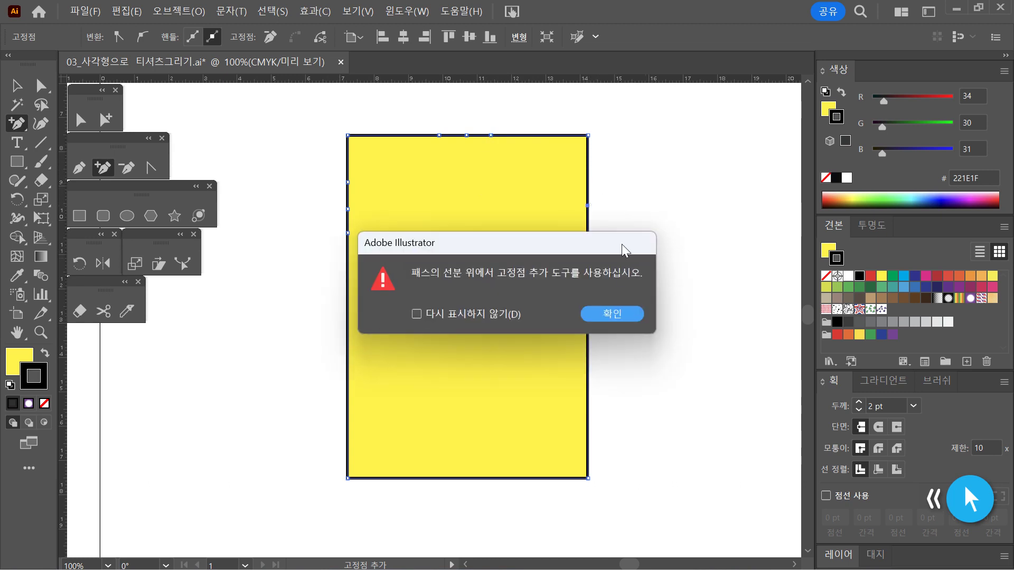
click(609, 316)
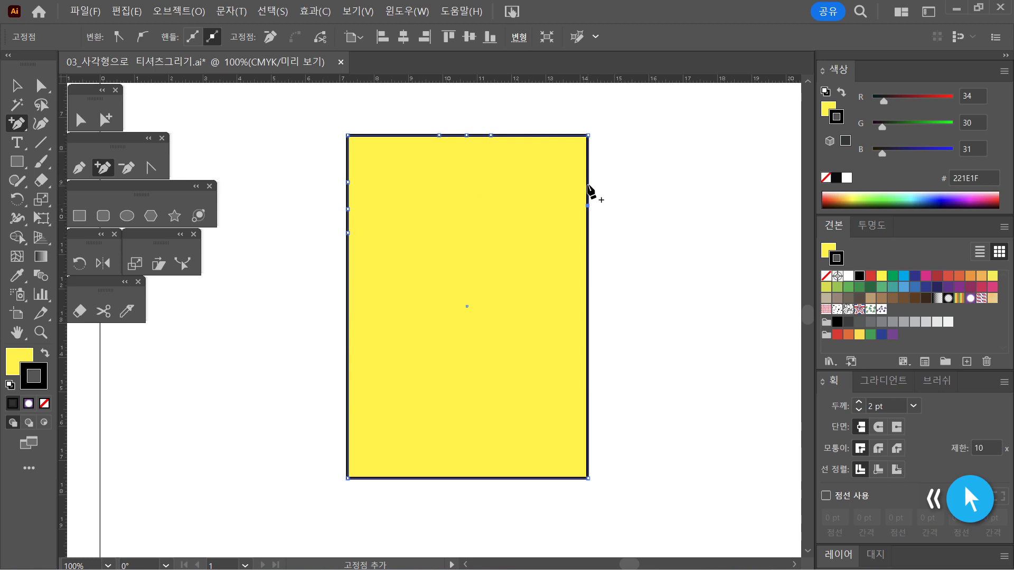
click(587, 185)
click(588, 225)
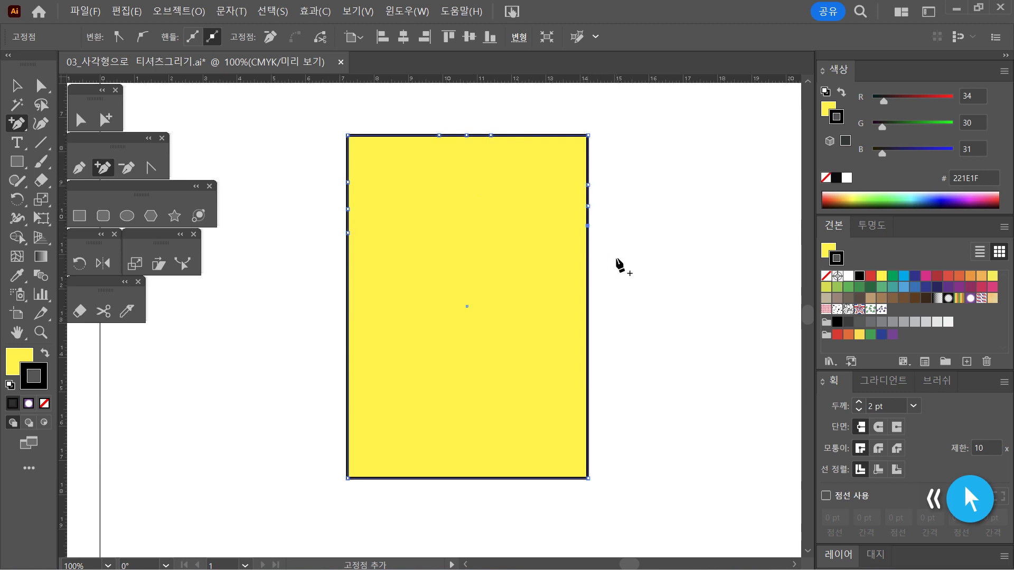
click(588, 246)
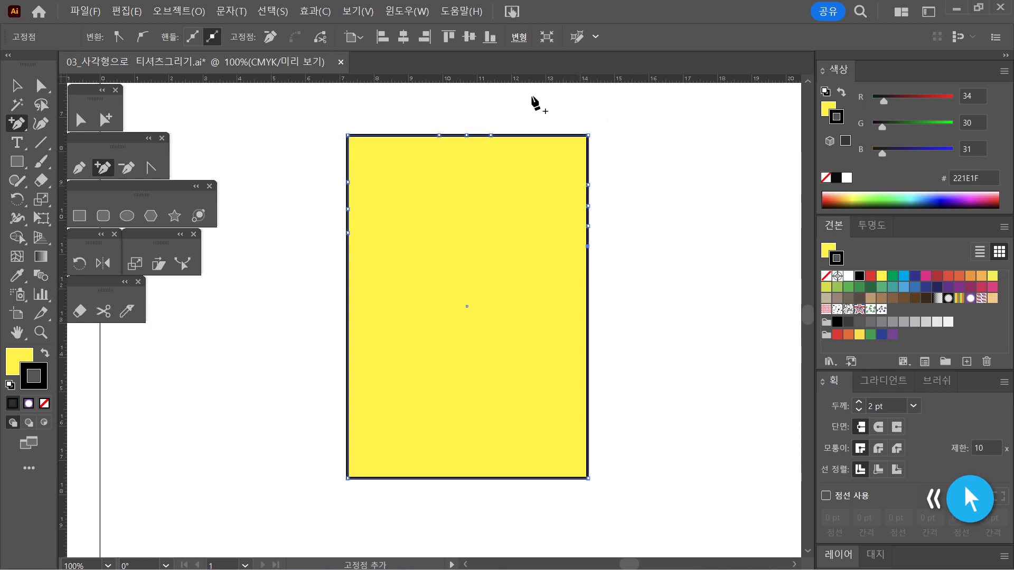
click(125, 171)
click(124, 171)
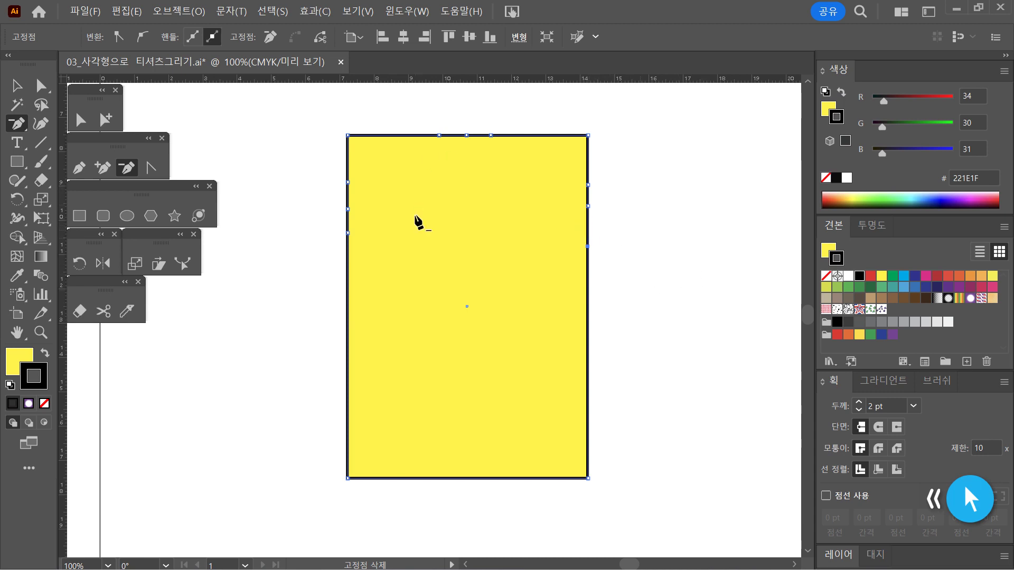
Examine the added anchor points along the rectangle's left, top and right edges up close with the Direct Selection tool.
click(90, 121)
ctrl+click(423, 233)
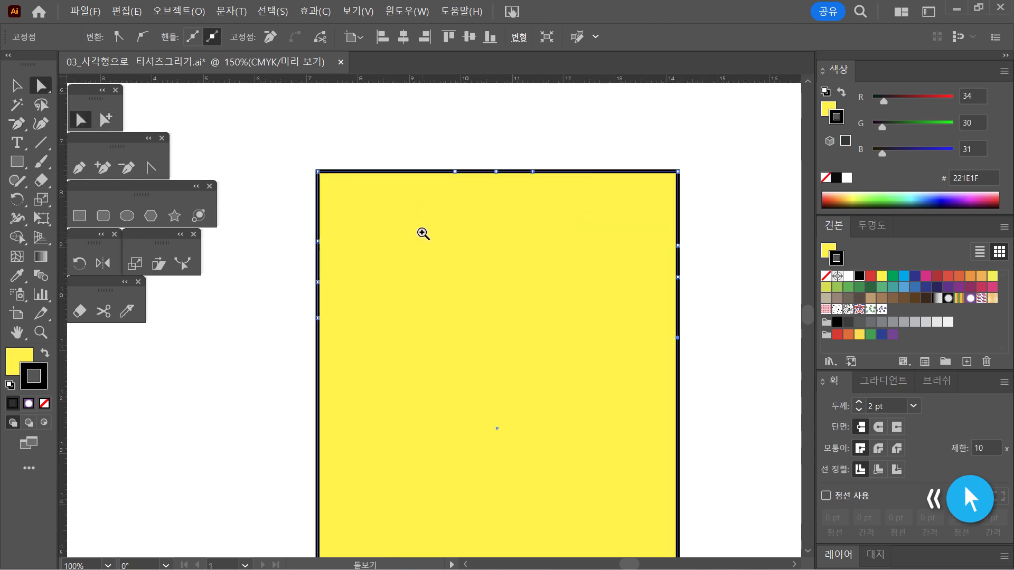
ctrl+click(396, 306)
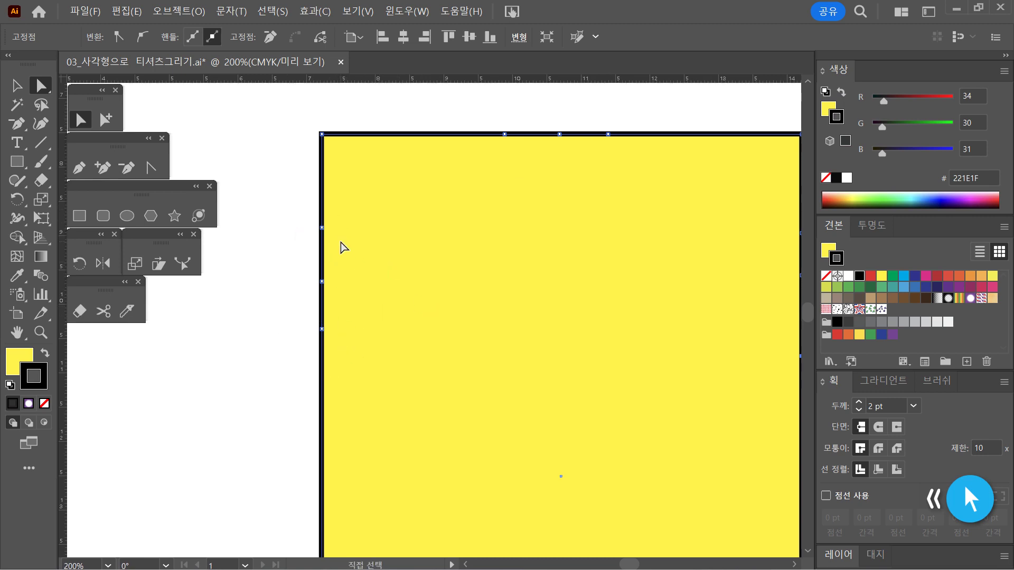
drag(668, 252, 545, 255)
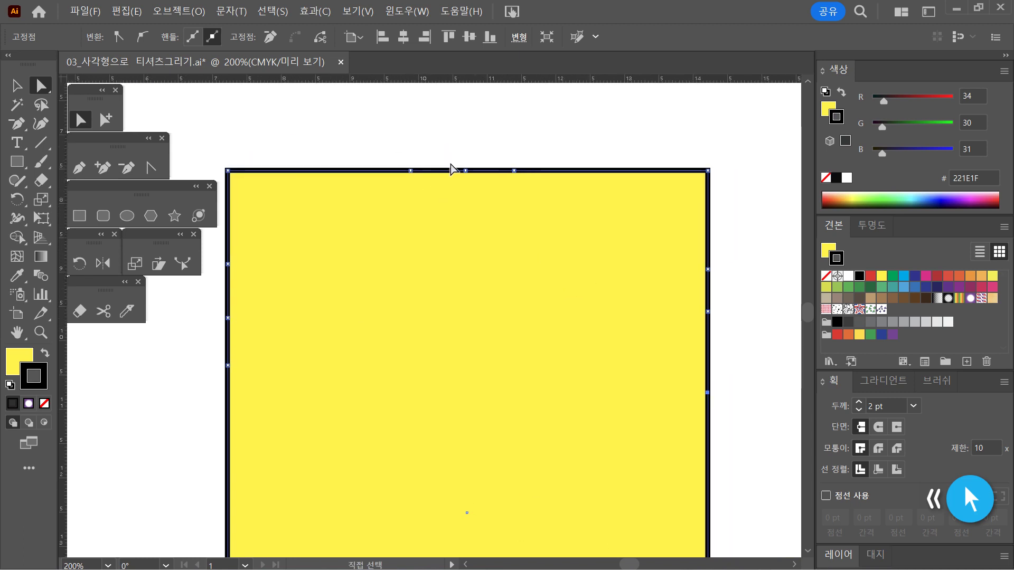
drag(636, 312, 509, 301)
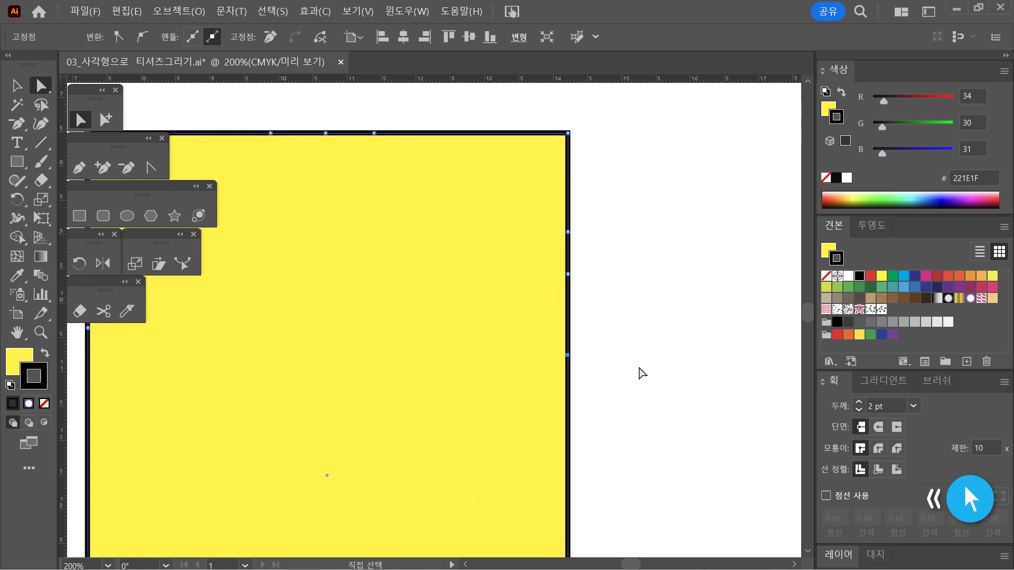
key(ctrl+minus)
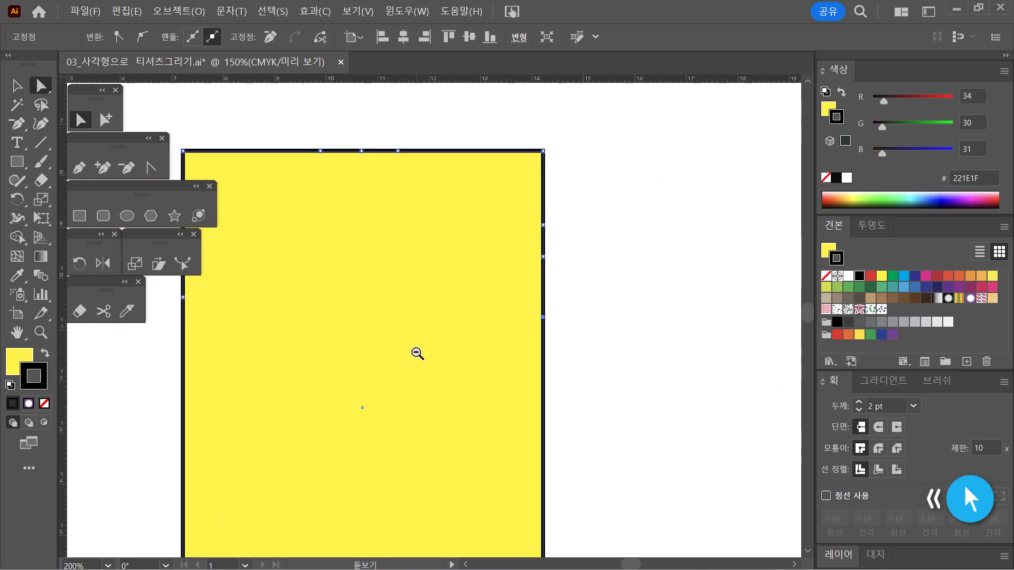
key(ctrl+minus)
drag(415, 366, 486, 362)
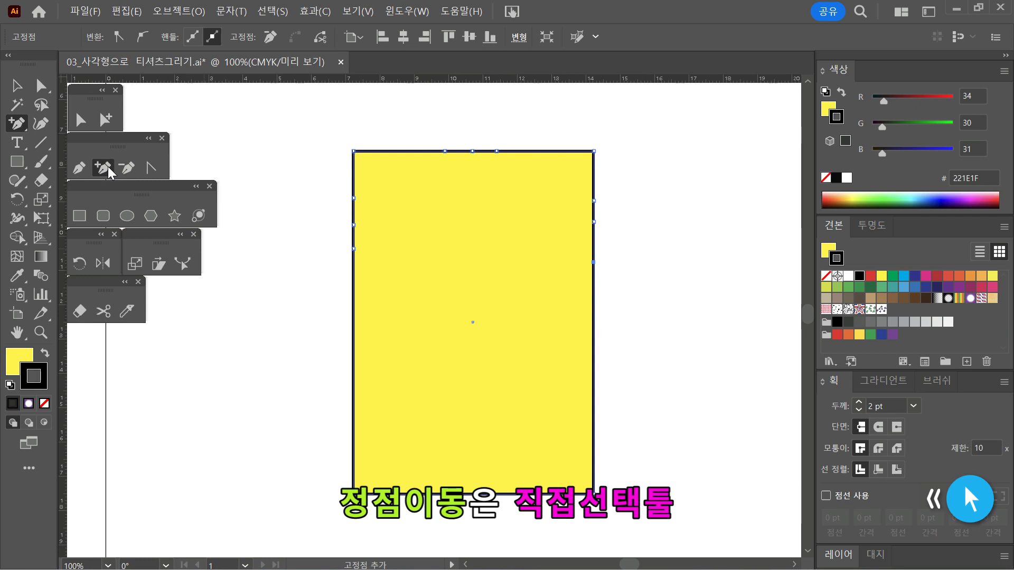
Check the figure about moving anchor points on page 18 of the textbook PDF, and return to Illustrator with the Direct Selection tool active.
click(79, 123)
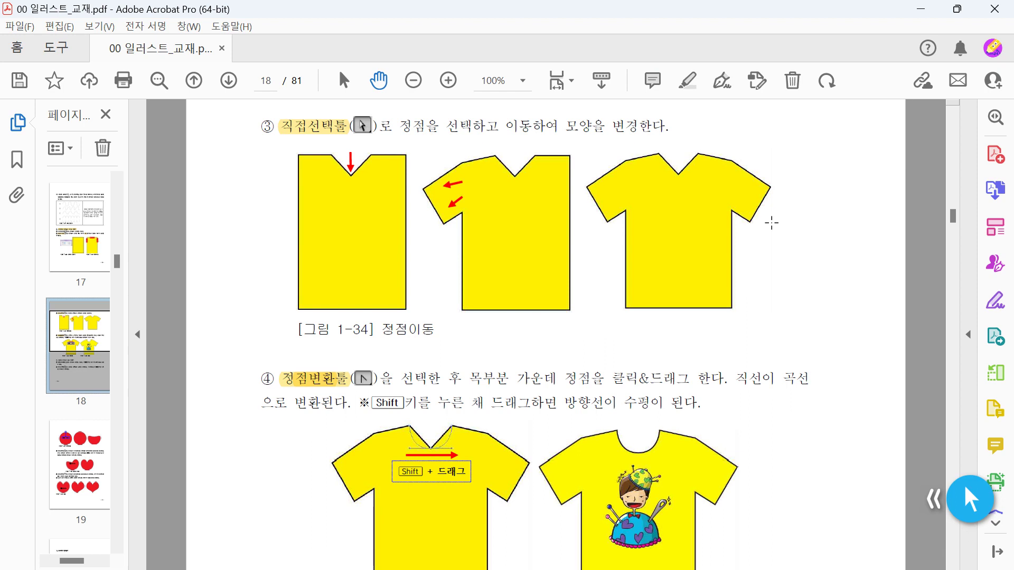
key(alt+Tab)
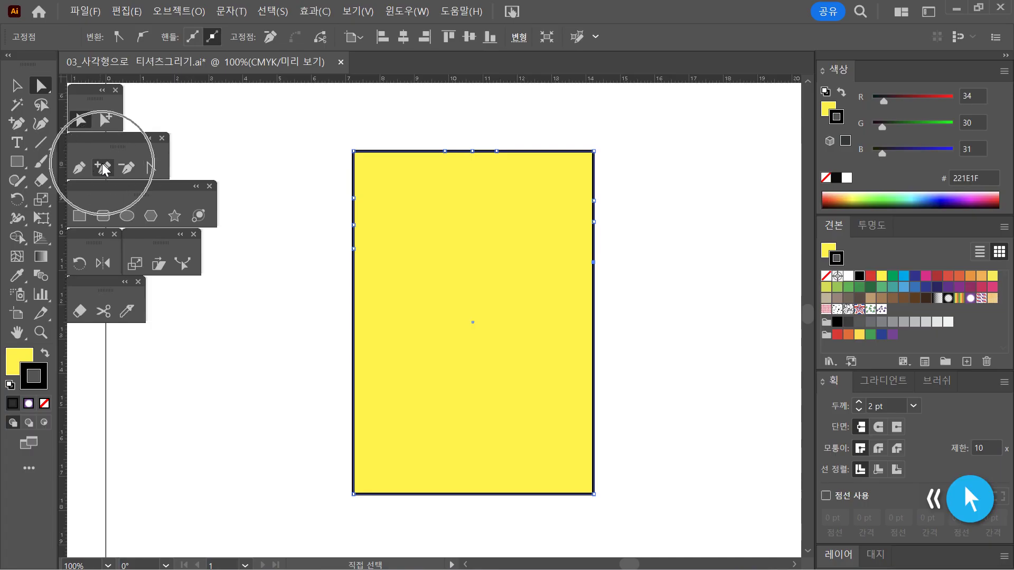
click(103, 165)
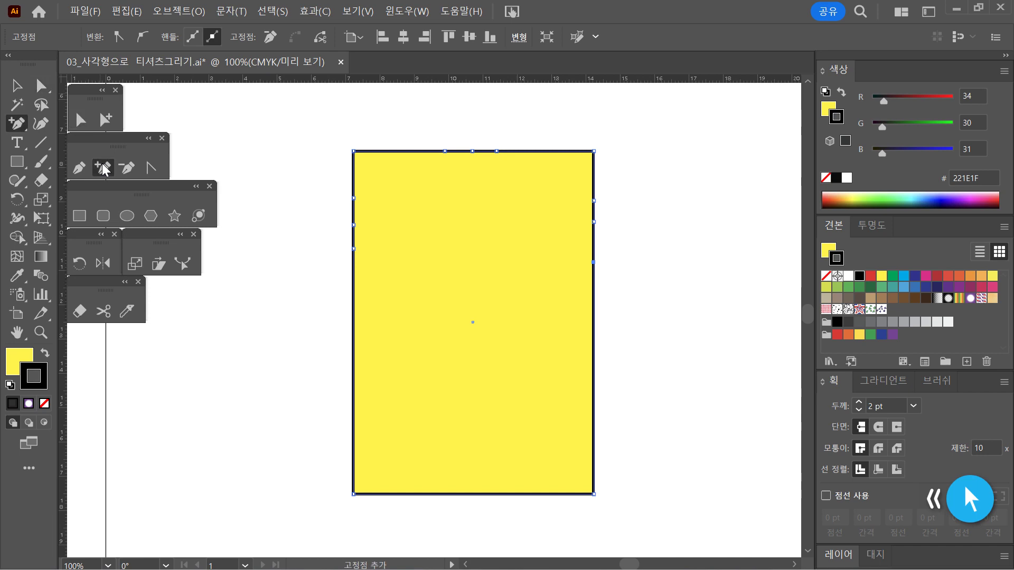
click(86, 122)
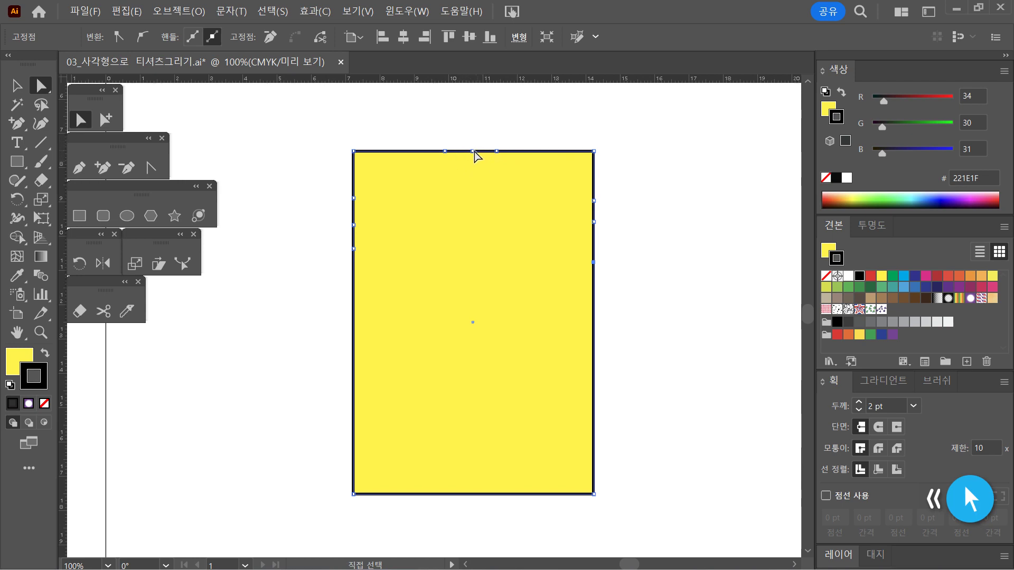
click(489, 136)
drag(457, 136, 483, 169)
click(500, 122)
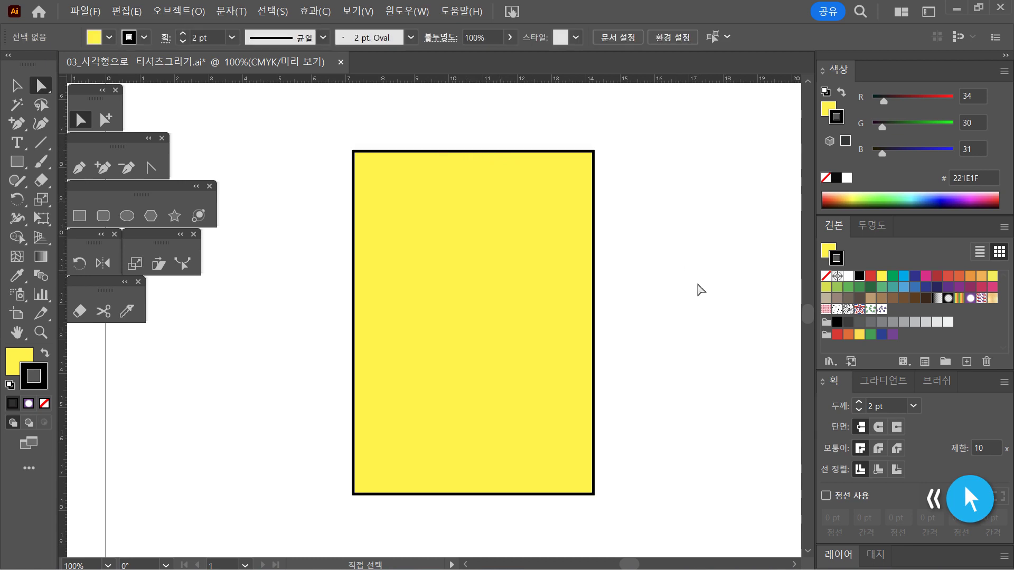
Select only the middle anchor point of the rectangle's top edge and move it slightly down to start a V-shaped neckline.
click(594, 283)
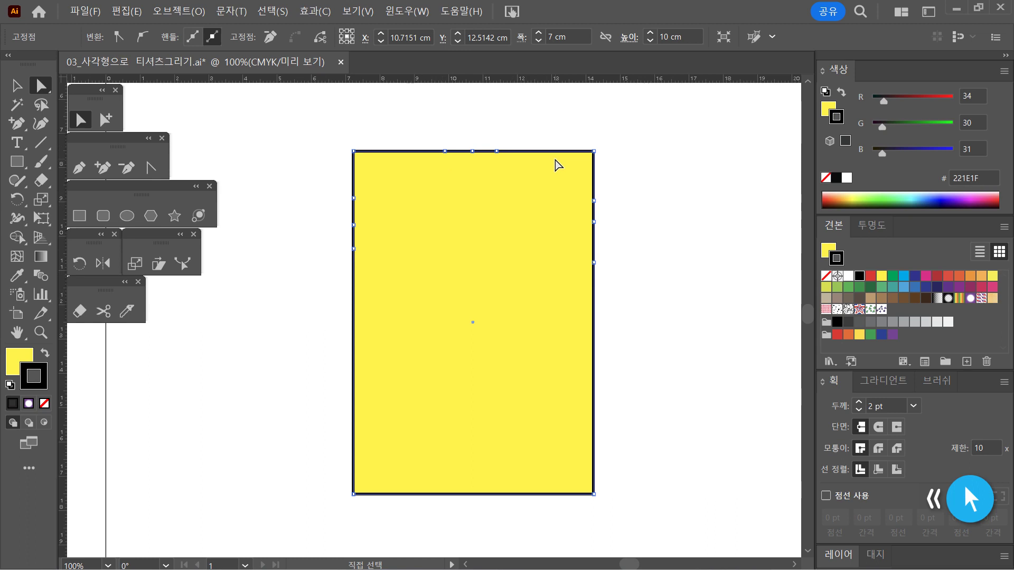
click(473, 152)
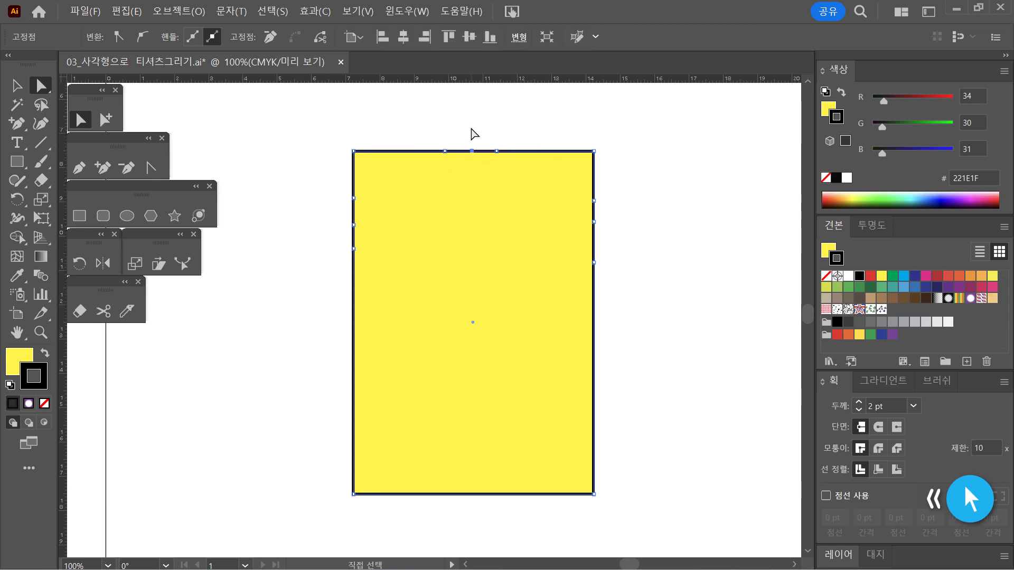
drag(462, 130, 480, 158)
drag(473, 153, 471, 160)
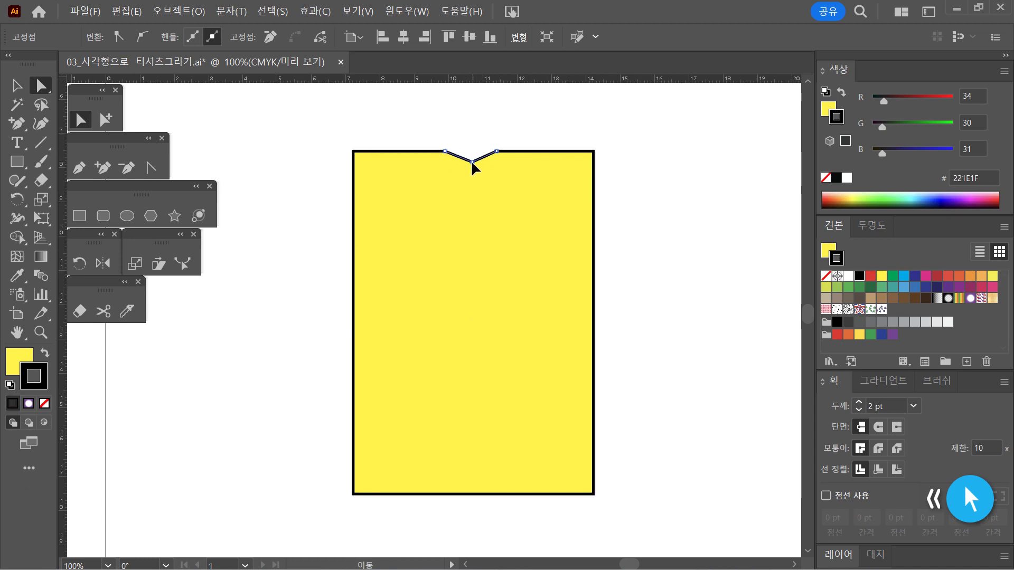
Nudge the neckline's middle anchor point straight down in small increments to deepen the V shape.
key(Down)
key(Down)
key(Down)
key(Down)
key(Down)
key(Down)
key(Down)
key(Down)
key(Down)
key(Down)
key(Down)
key(Down)
key(Down)
key(Down)
key(Down)
key(Down)
key(Down)
key(Down)
key(Down)
key(Down)
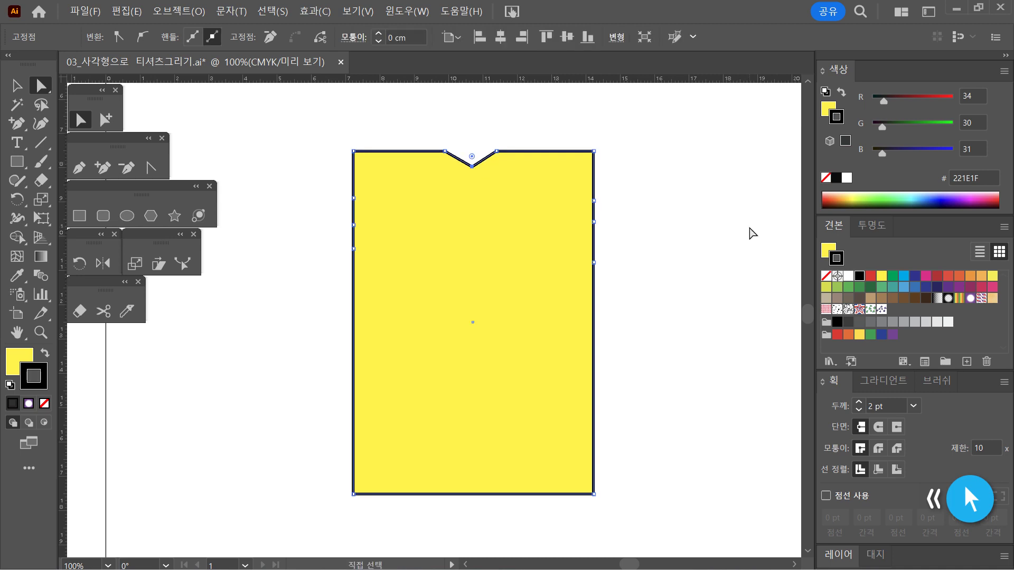
key(Down)
key(Down)
key(Down)
key(Down)
key(Down)
key(Down)
key(Down)
key(Down)
key(Down)
key(Down)
key(Down)
key(Down)
key(Down)
key(Down)
key(Down)
key(Down)
key(Down)
key(Down)
key(Down)
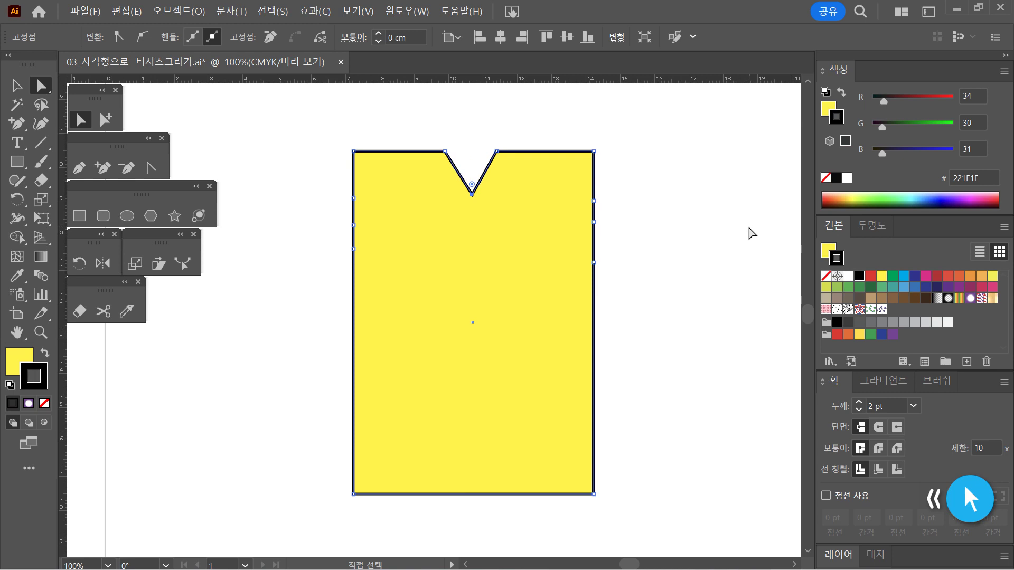
Widen the V neckline by moving its two upper anchor points outward and slightly up, and lower its bottom point slightly.
click(656, 166)
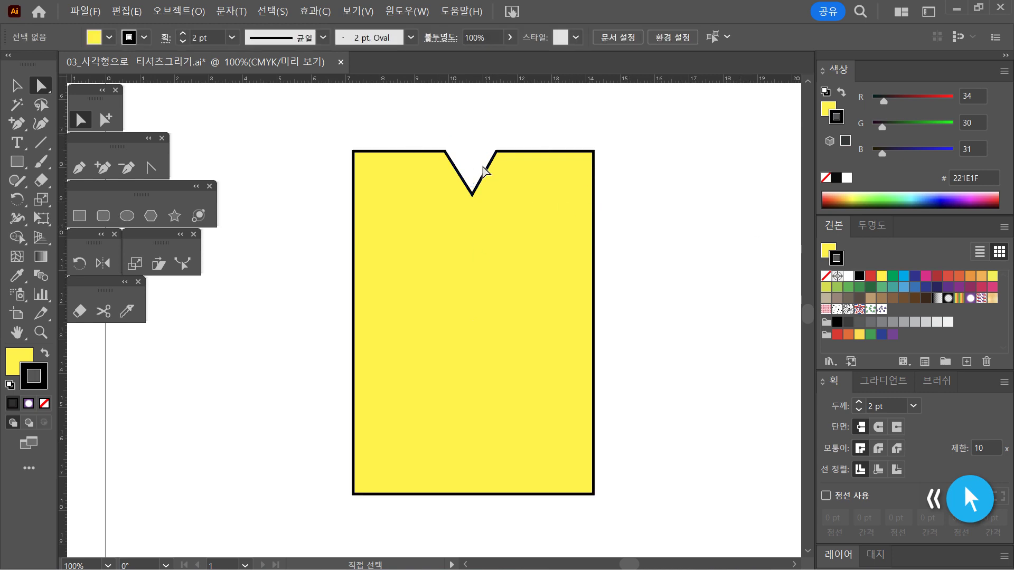
click(472, 195)
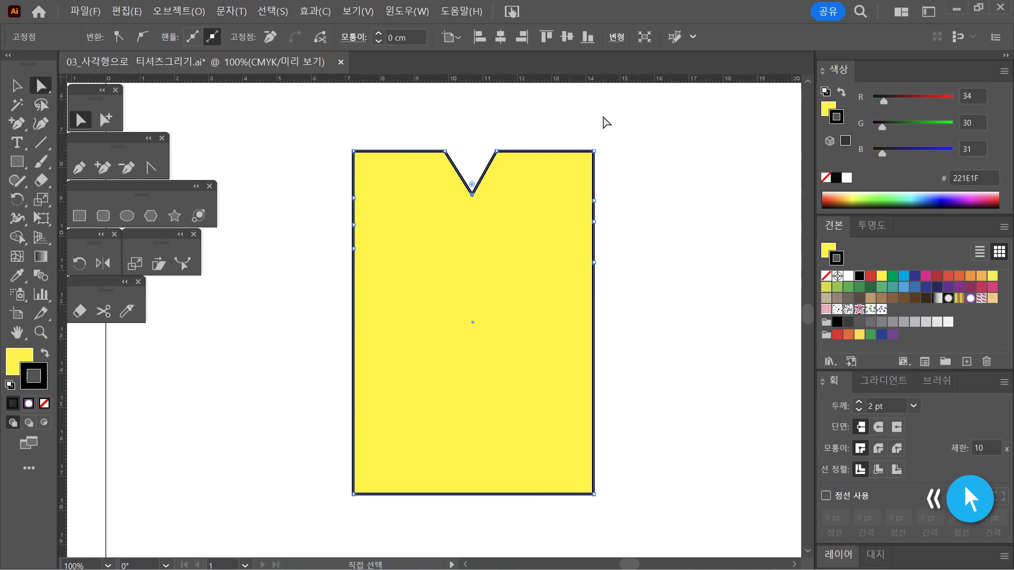
drag(500, 153, 434, 150)
drag(502, 151, 507, 149)
click(472, 195)
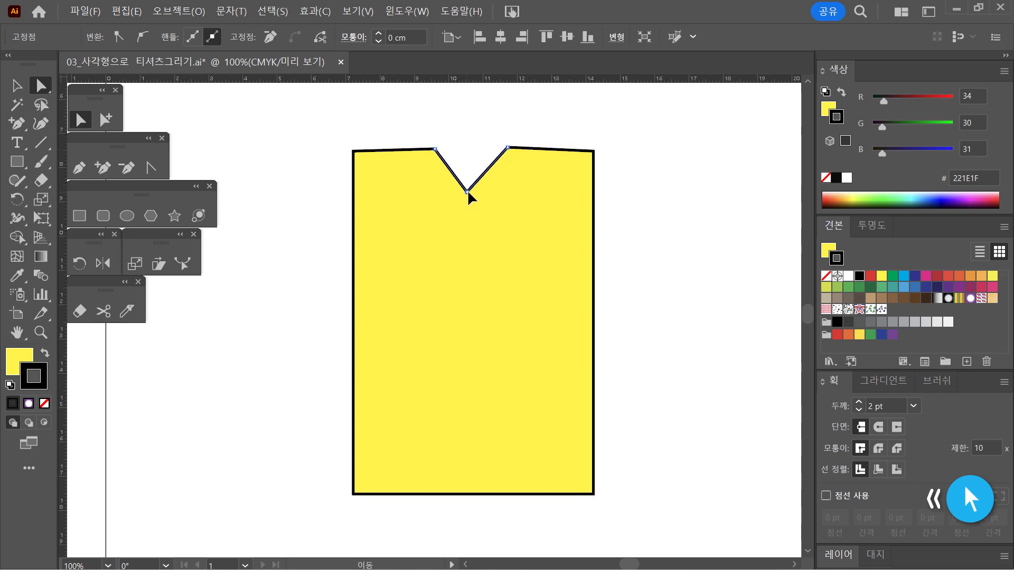
drag(473, 196, 472, 198)
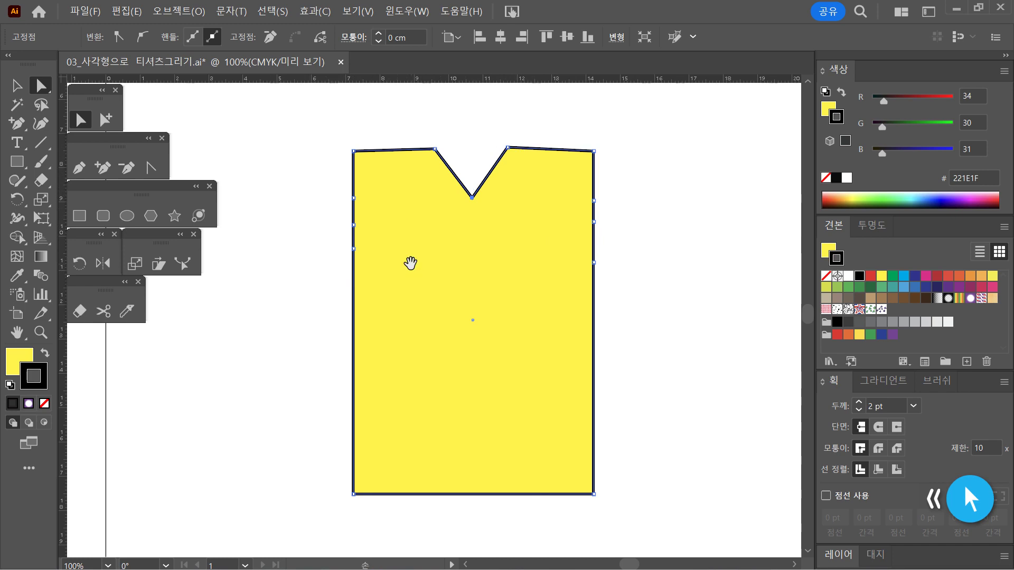
Form the left sleeve by pulling the upper two added left-edge anchor points outward and down, and lower the third as the underarm corner.
drag(410, 265, 453, 291)
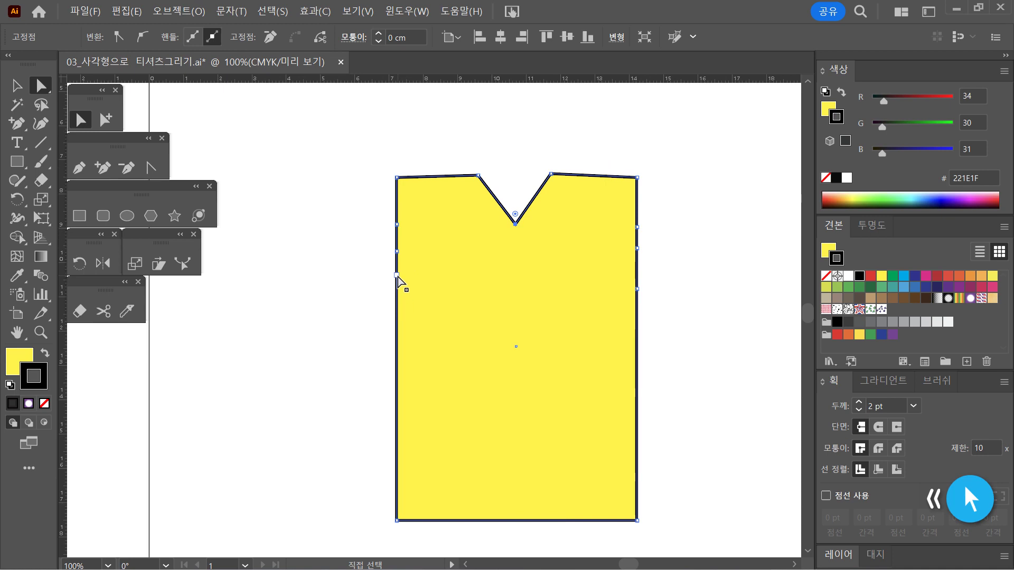
drag(397, 225, 279, 258)
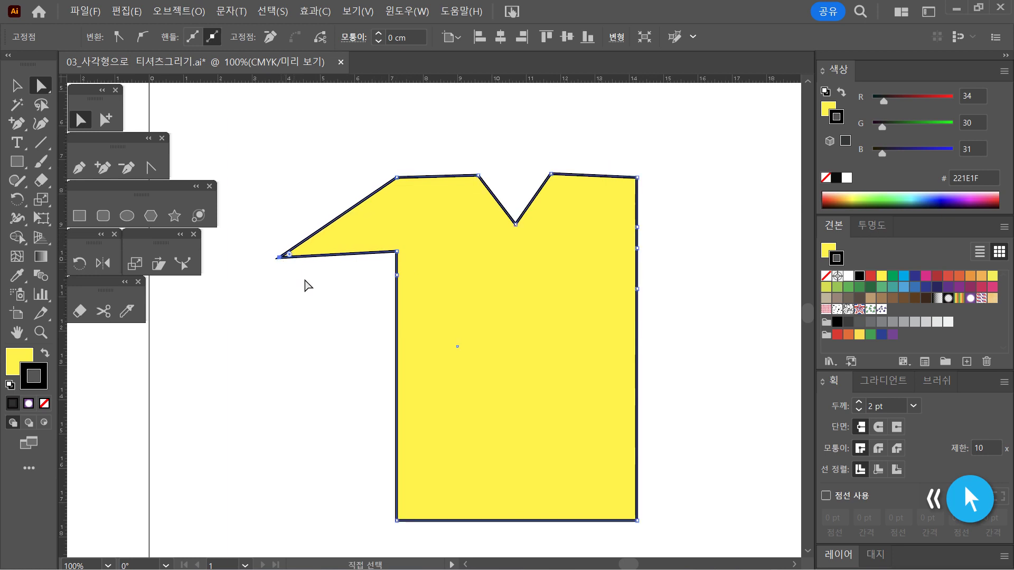
drag(397, 252, 317, 325)
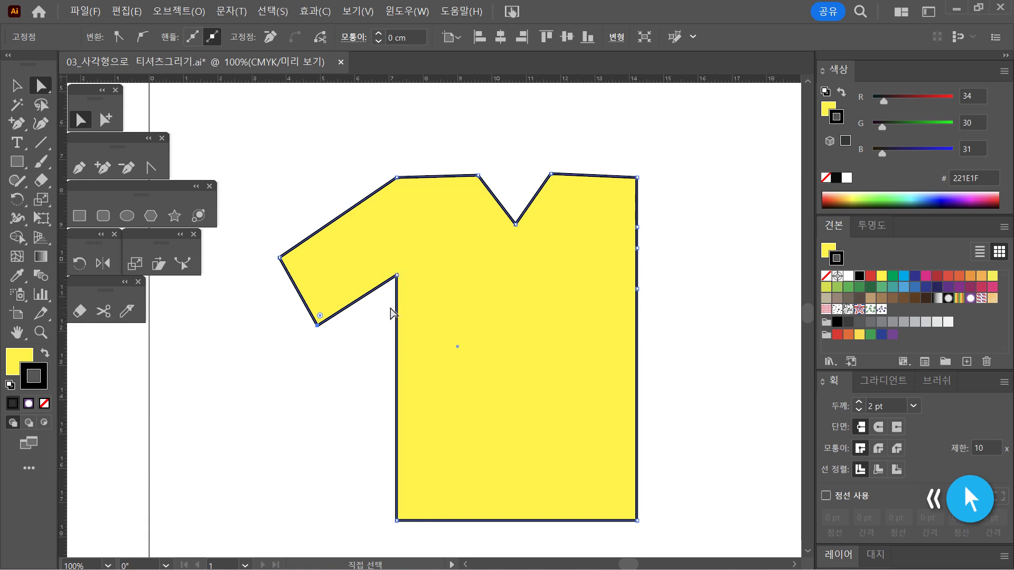
click(397, 275)
drag(397, 275, 397, 310)
click(374, 347)
click(376, 318)
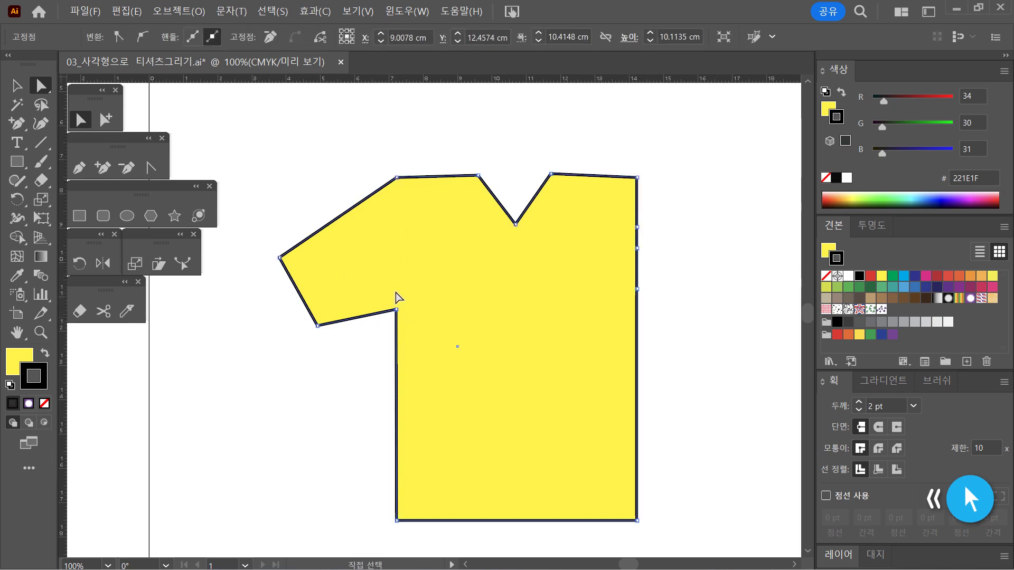
click(396, 310)
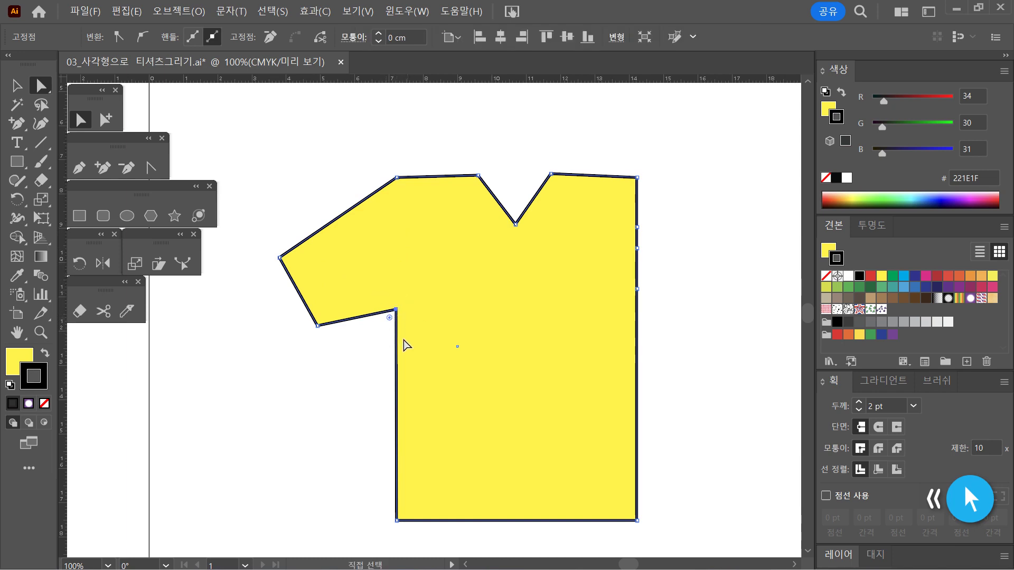
Examine the left underarm corner at different zoom levels and check how its single anchor point can be selected and deselected.
key(z)
click(354, 349)
drag(424, 322, 378, 398)
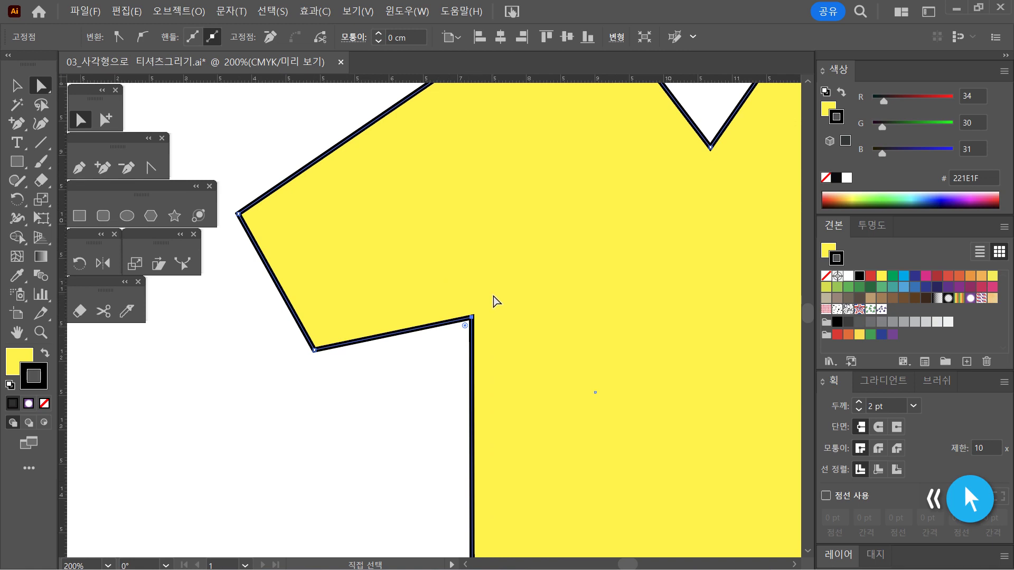
key(ctrl+alt+space)
click(433, 369)
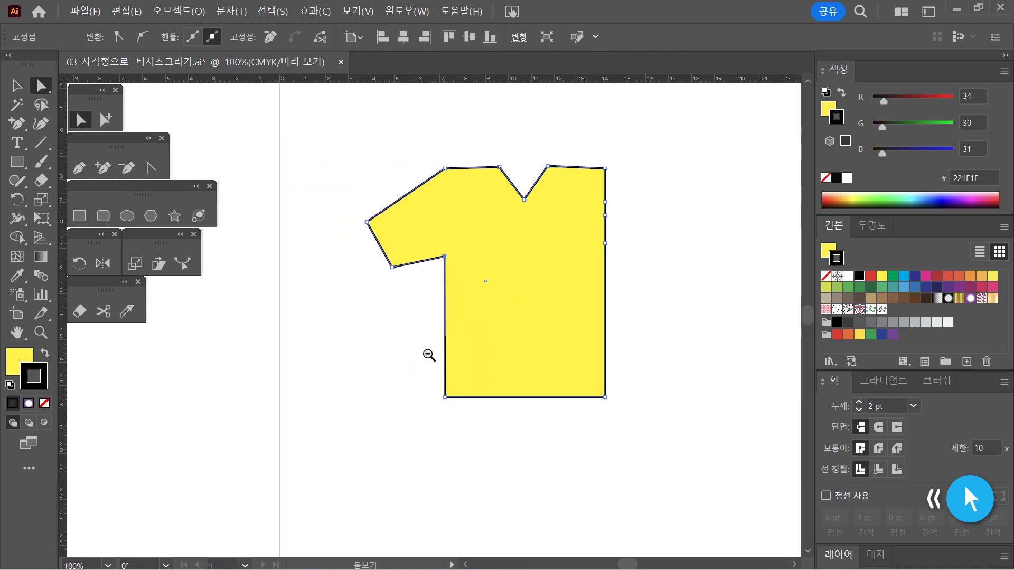
click(419, 317)
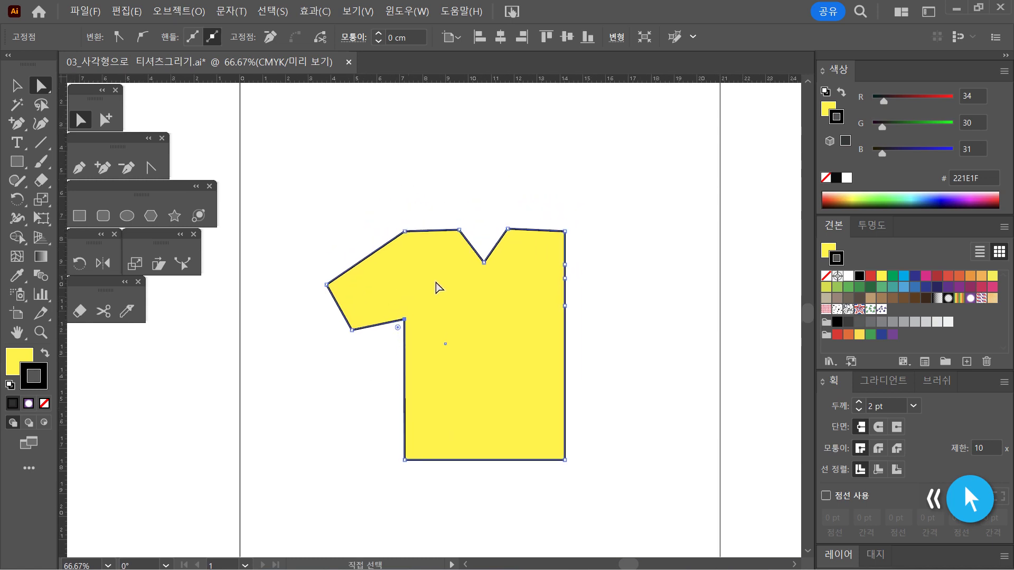
click(397, 357)
click(405, 349)
click(391, 356)
click(391, 320)
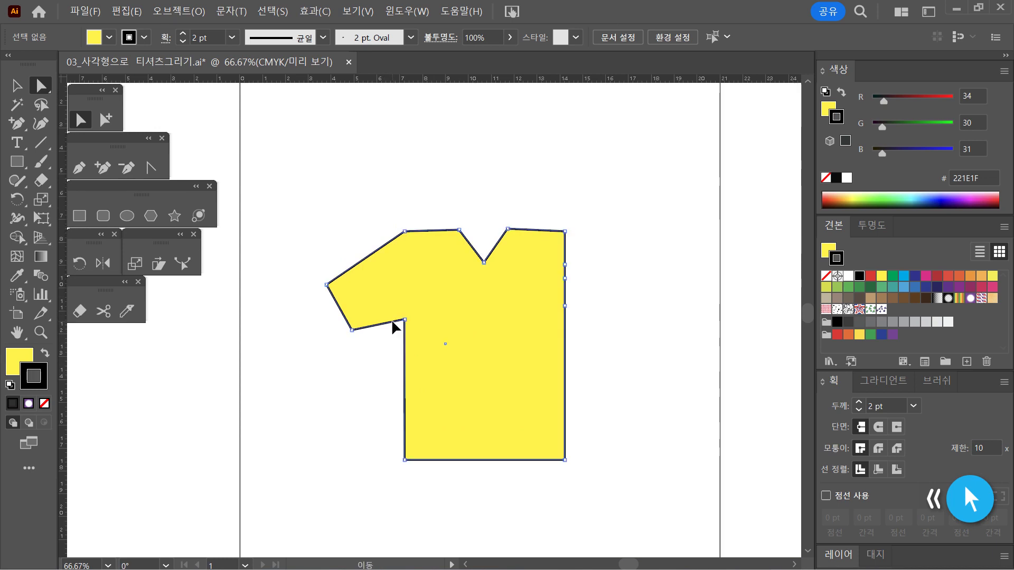
click(405, 320)
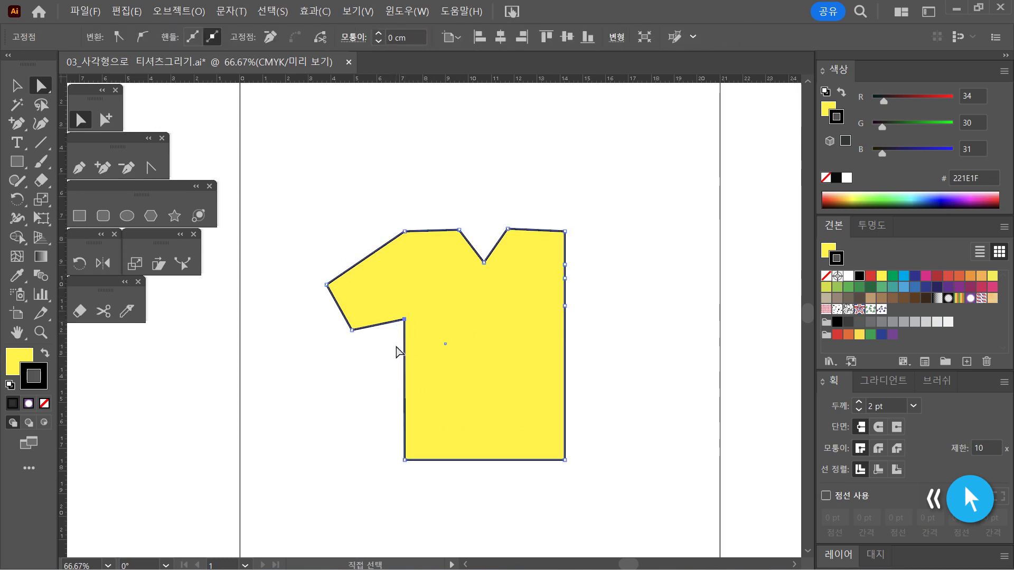
click(397, 349)
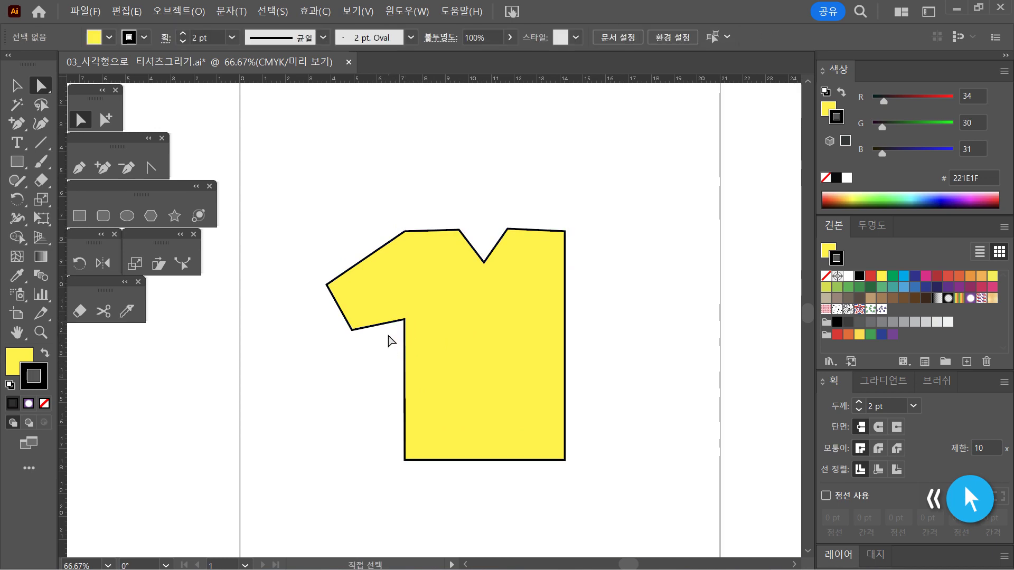
click(427, 309)
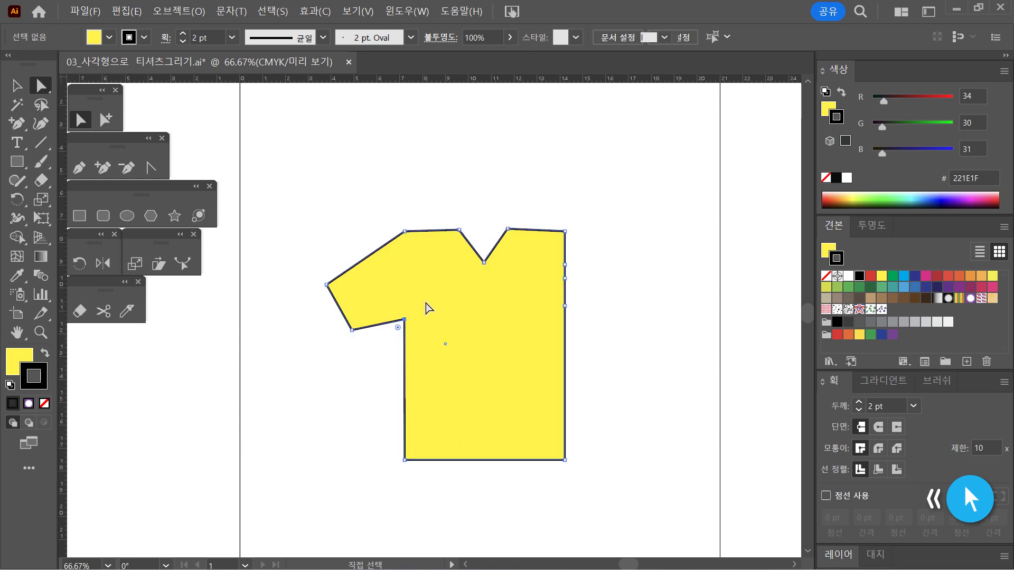
click(393, 358)
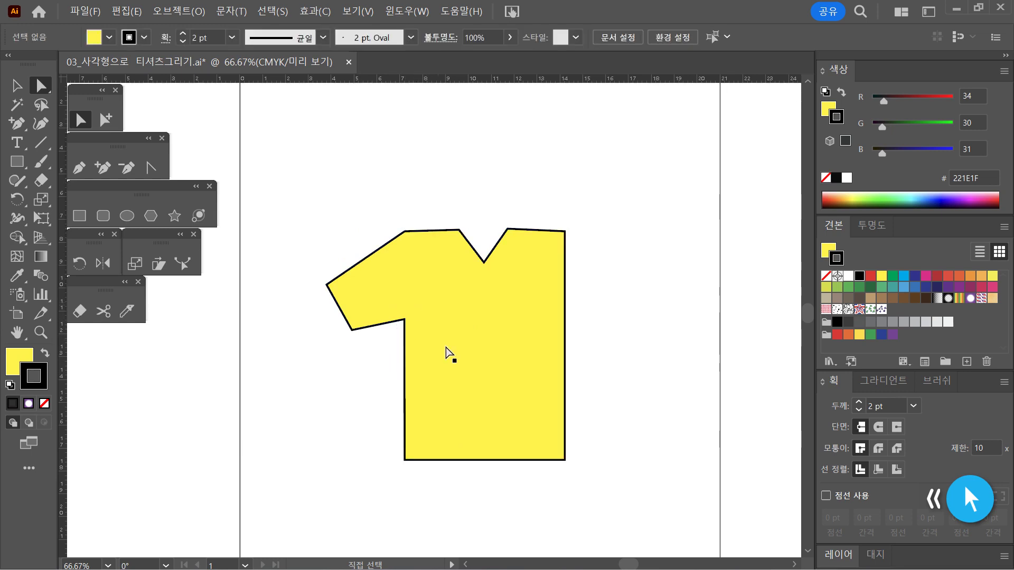
key(ctrl+1)
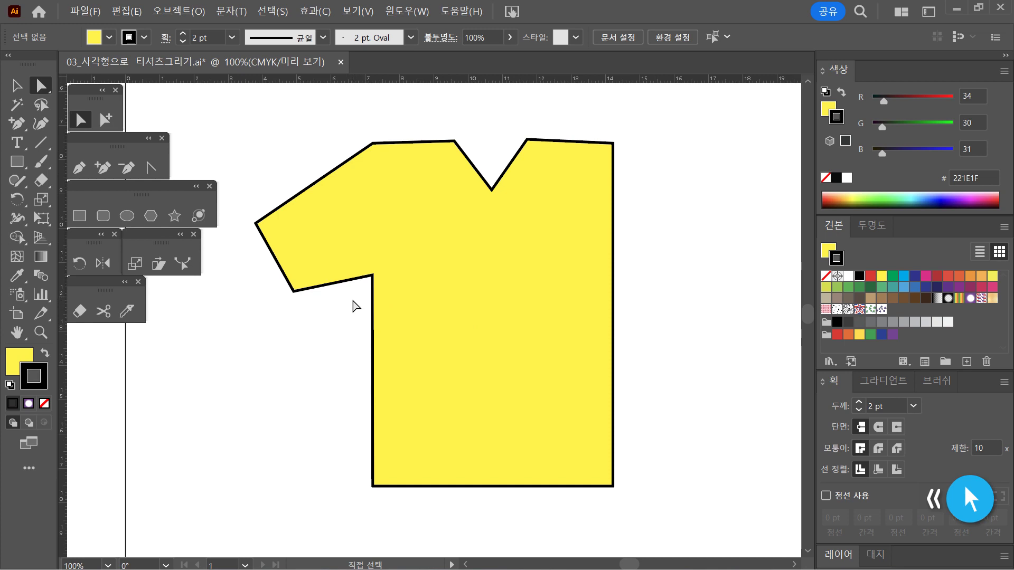
click(390, 259)
click(339, 348)
click(410, 254)
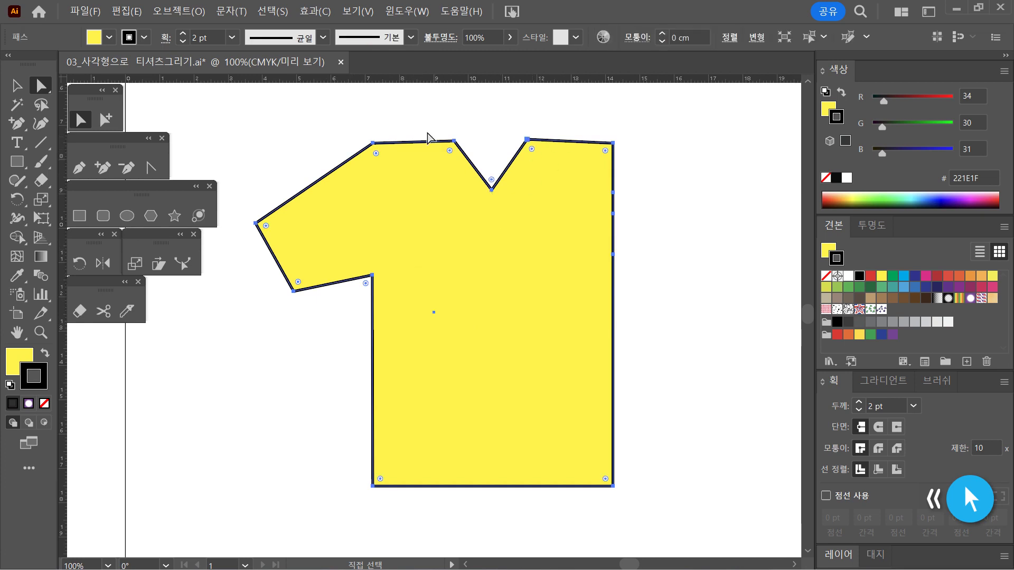
key(ctrl+z)
key(ctrl+z)
key(ctrl+z)
key(ctrl+z)
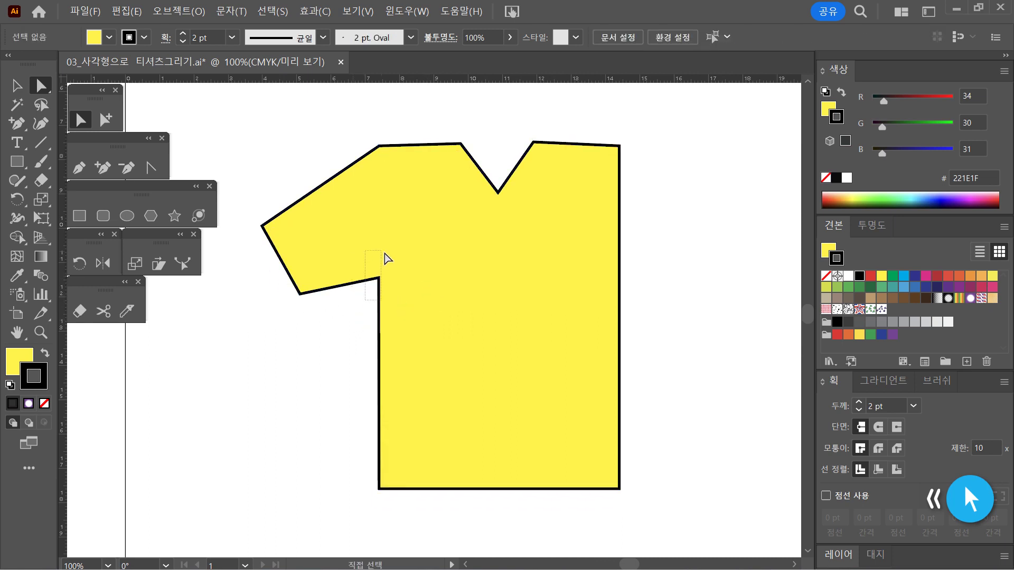
key(ctrl+z)
Refine the left sleeve by lowering the shoulder corner and adjusting both cuff corners so the sleeve slopes evenly down.
drag(266, 226, 266, 237)
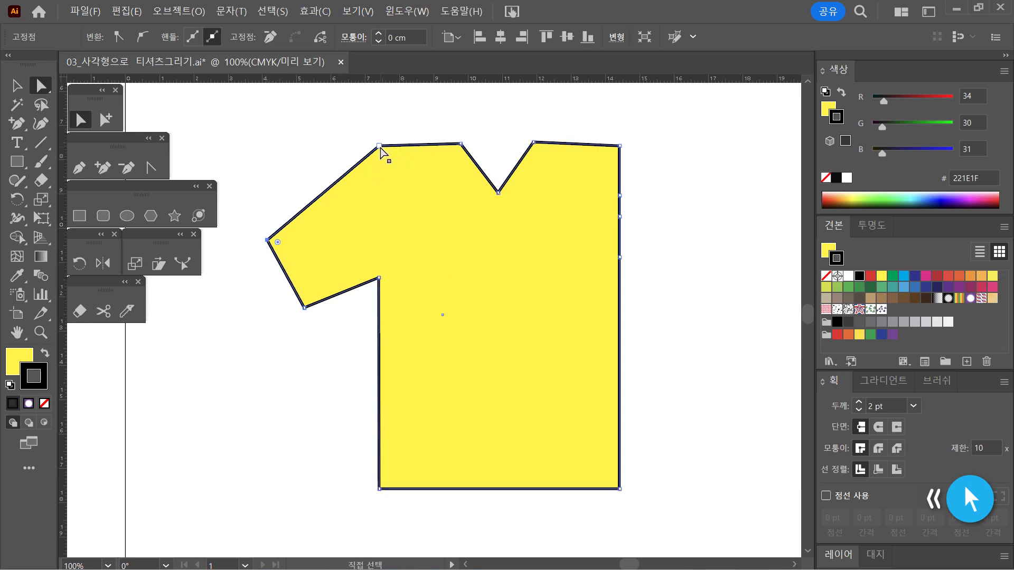
drag(380, 145, 379, 160)
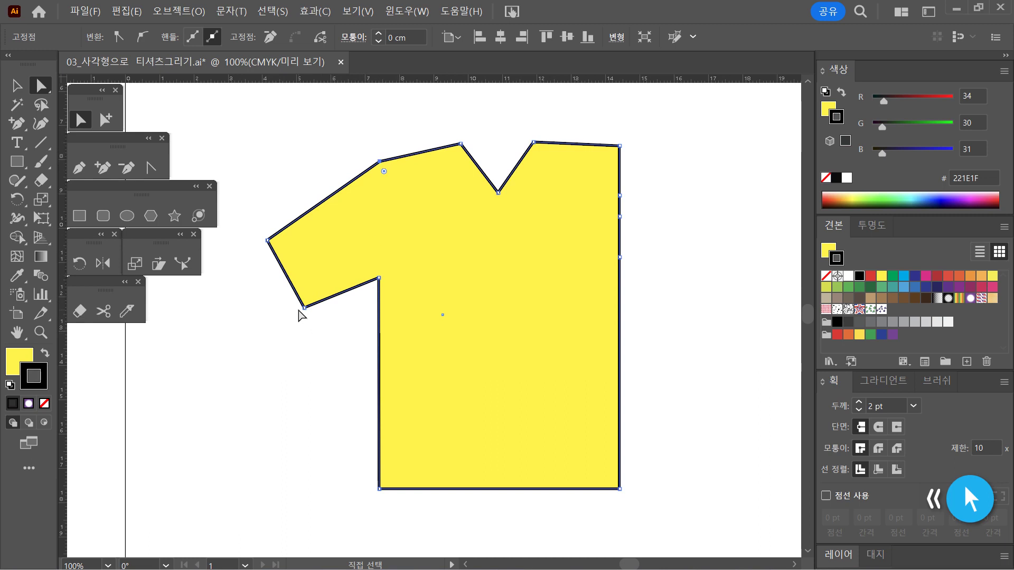
drag(305, 308, 309, 316)
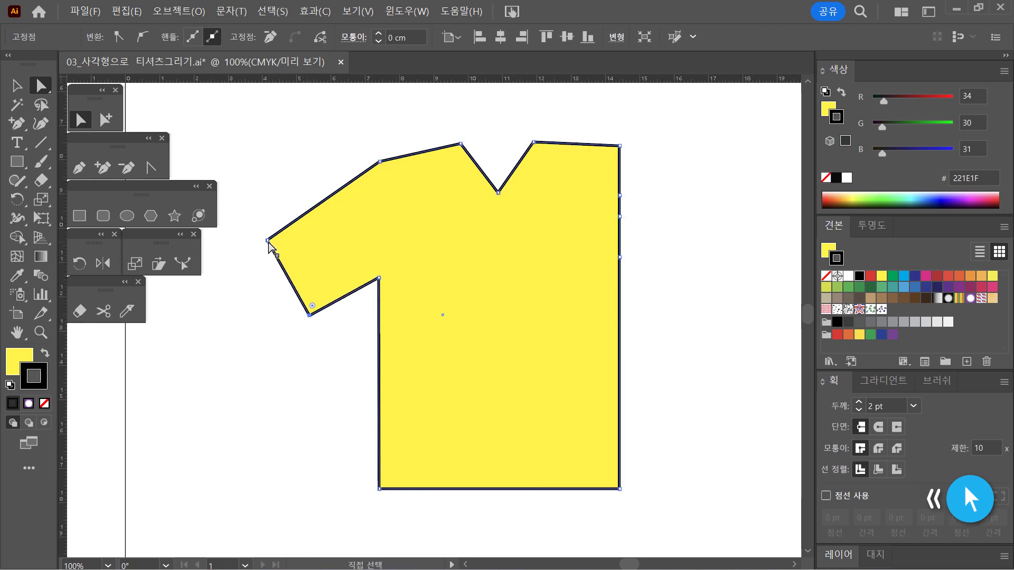
drag(267, 241, 263, 236)
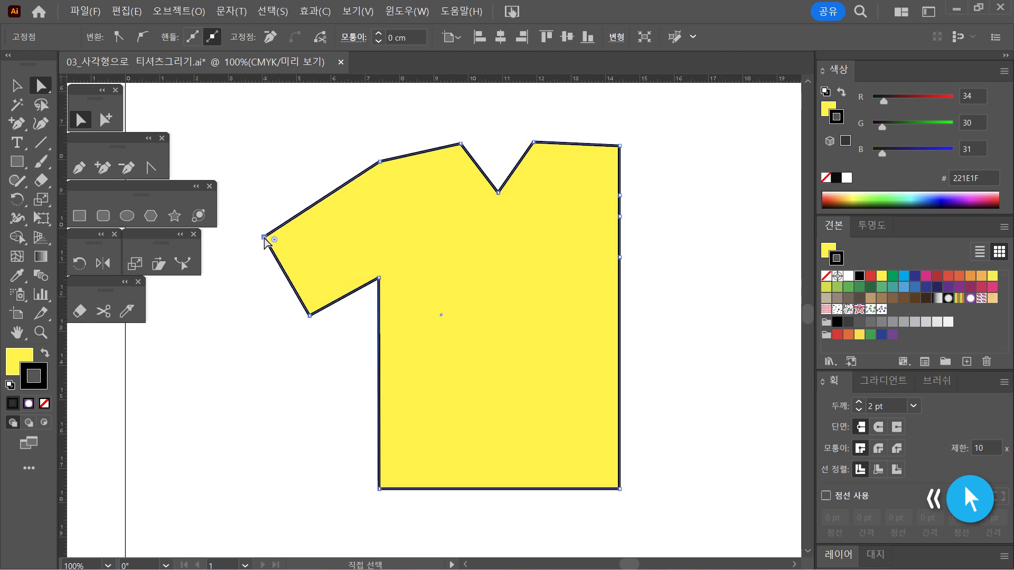
click(340, 344)
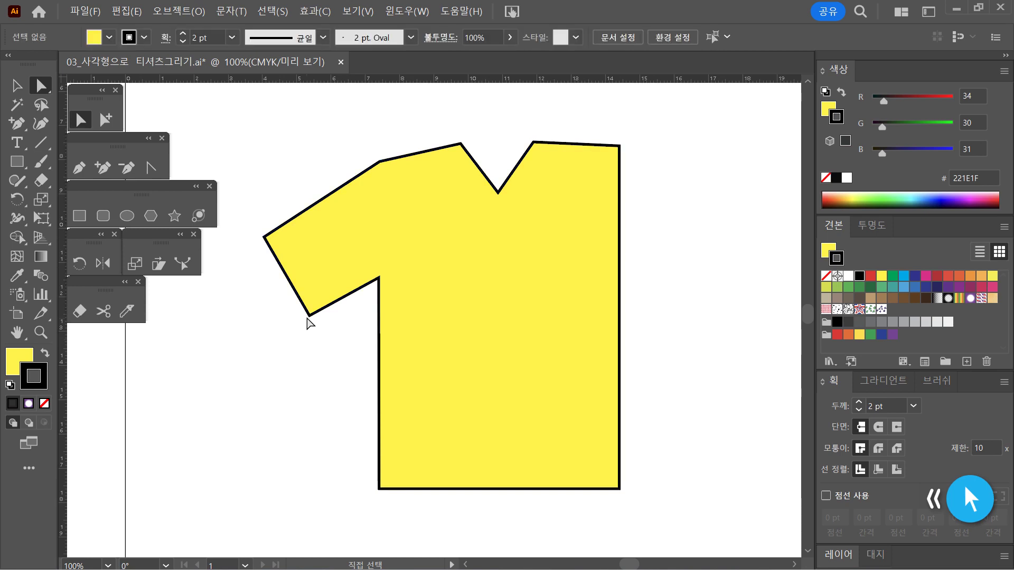
drag(310, 315, 314, 316)
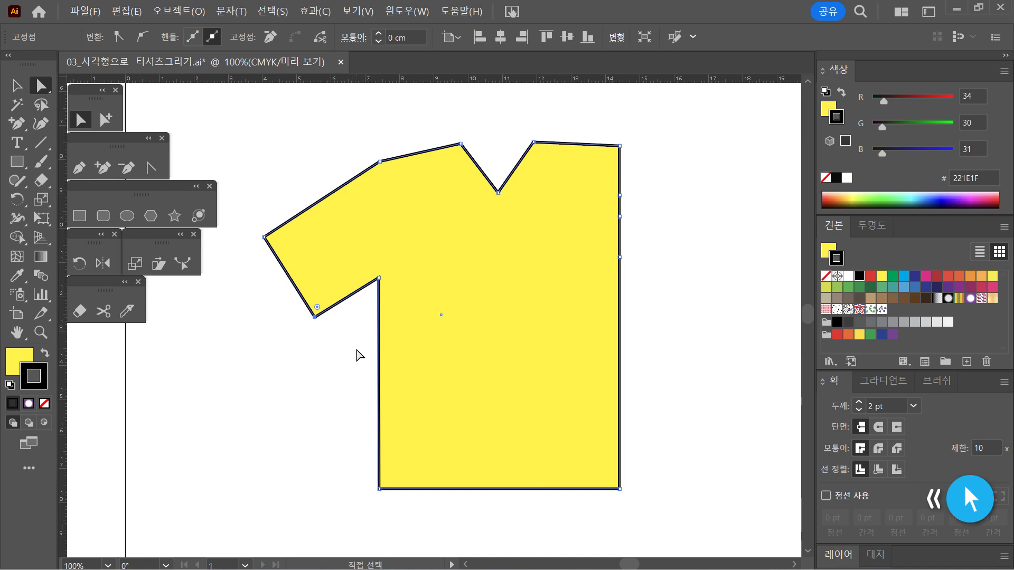
click(359, 355)
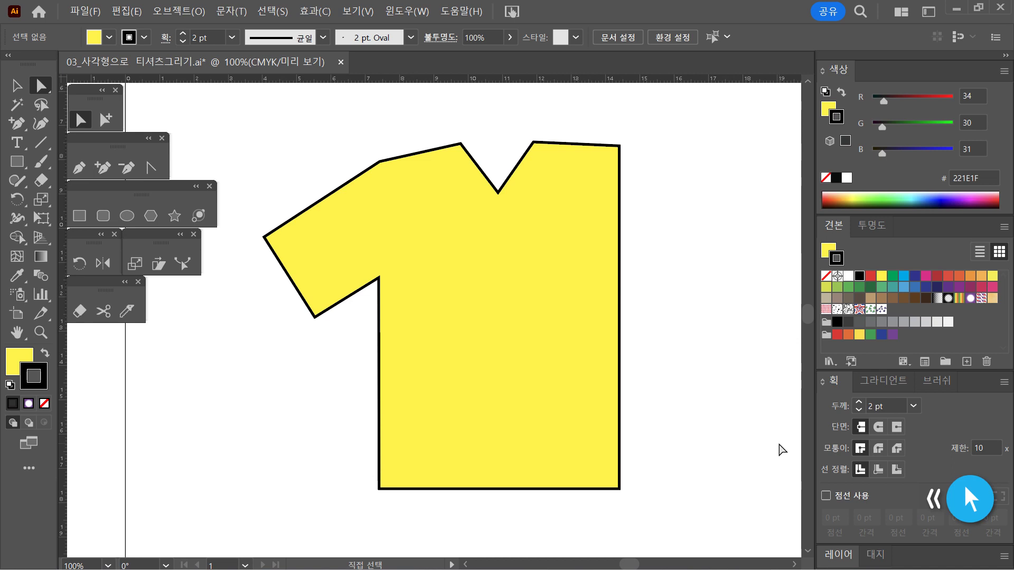
Form the right sleeve by lowering the shoulder corner and pulling the upper two added right-edge anchor points outward and down.
drag(653, 366, 602, 312)
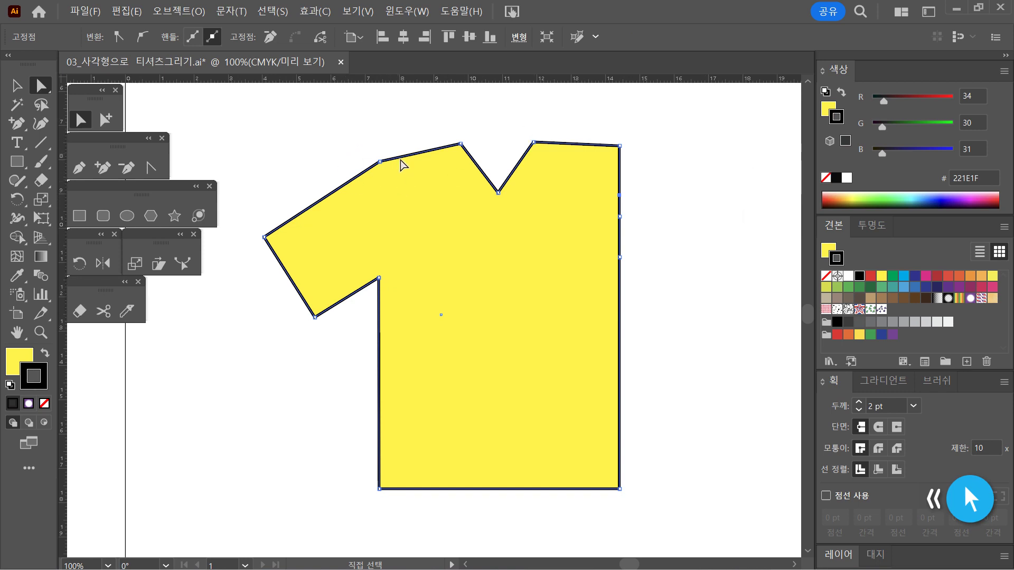
click(620, 146)
drag(620, 146, 717, 236)
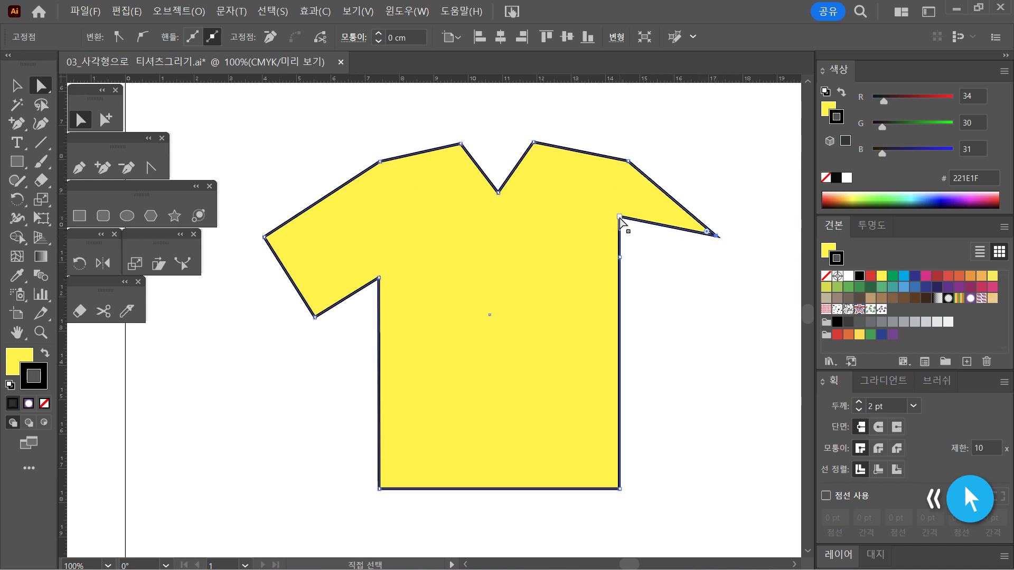
drag(621, 221, 710, 305)
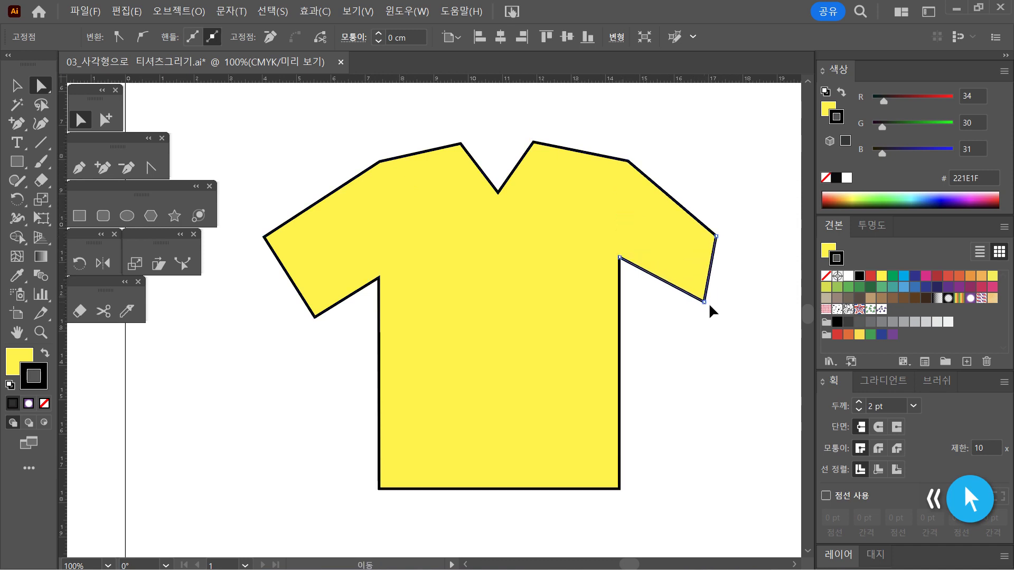
Lower the right underarm corner slightly and adjust both right cuff corners to lengthen and reshape the sleeve.
drag(622, 258, 623, 267)
drag(716, 237, 737, 227)
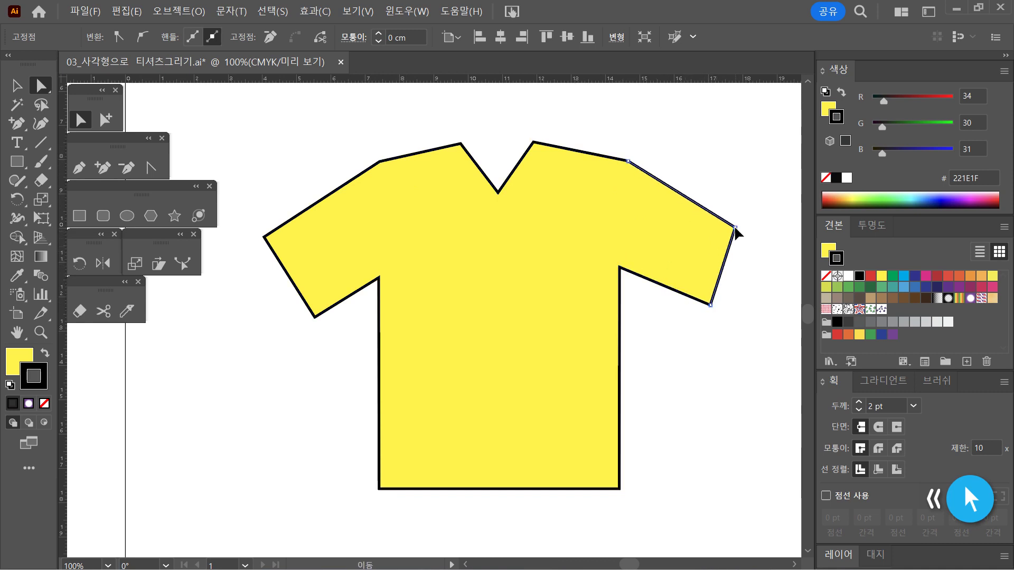
drag(710, 304, 704, 302)
drag(738, 226, 740, 222)
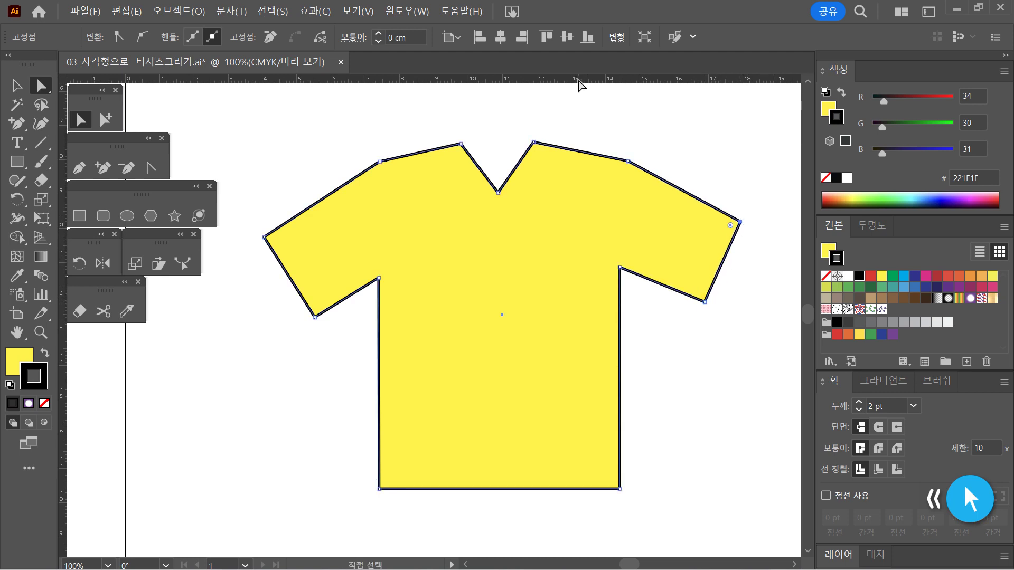
Add three horizontal ruler guides at the left sleeve's lower cuff corner, upper cuff corner and underarm corner.
drag(580, 85, 578, 320)
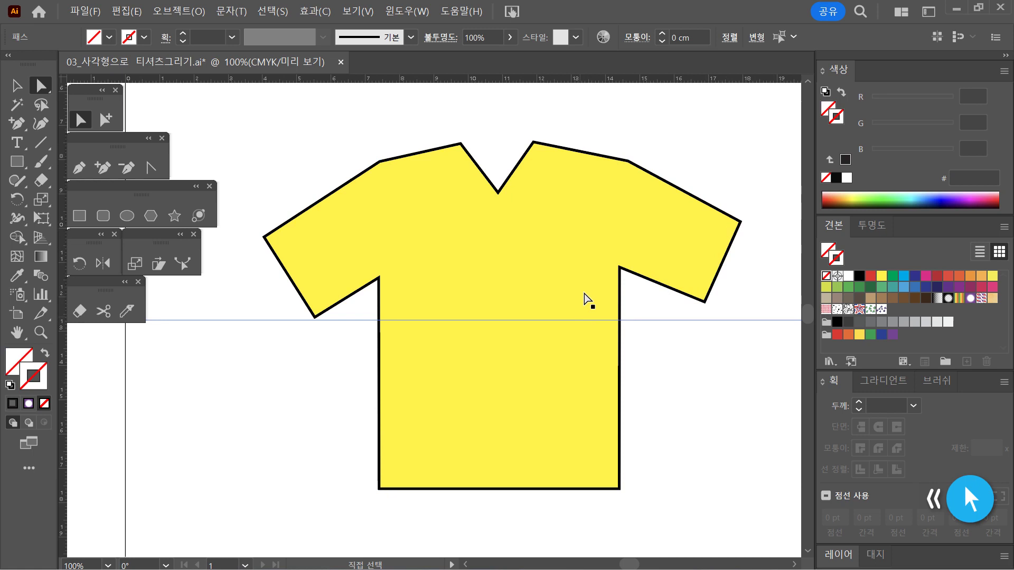
drag(545, 80, 548, 237)
drag(551, 81, 579, 278)
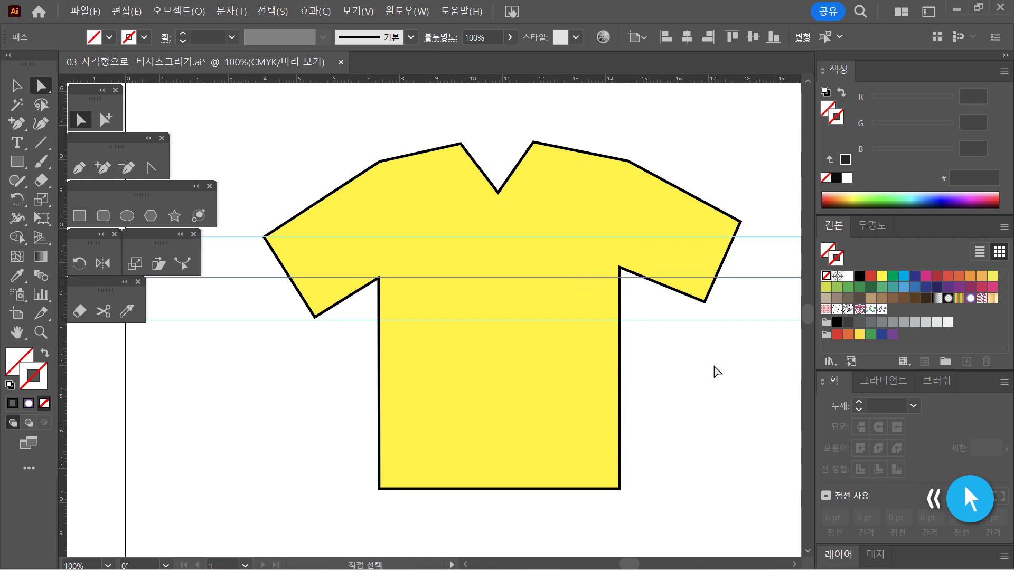
Lower the right sleeve's bottom cuff corner and the right underarm corner to line up with the horizontal guides of the left sleeve.
click(705, 298)
drag(704, 297, 702, 317)
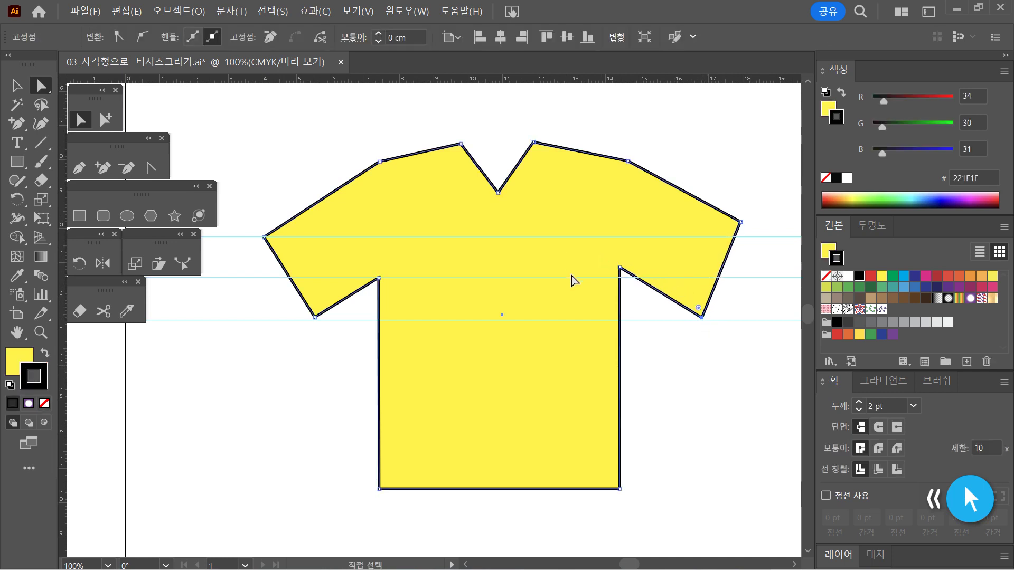
click(620, 268)
key(Up)
key(Up)
key(Up)
key(Up)
key(Up)
key(Up)
key(Down)
key(Down)
key(Down)
key(Down)
key(Down)
key(Down)
key(Down)
key(Down)
key(Down)
key(Down)
key(Down)
key(Down)
key(Down)
key(Down)
key(Down)
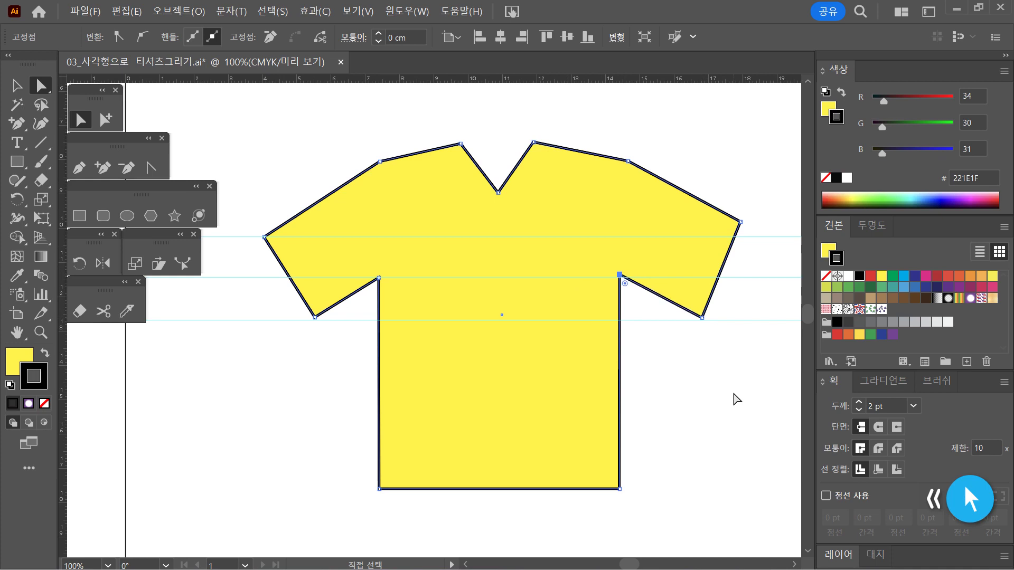
click(736, 400)
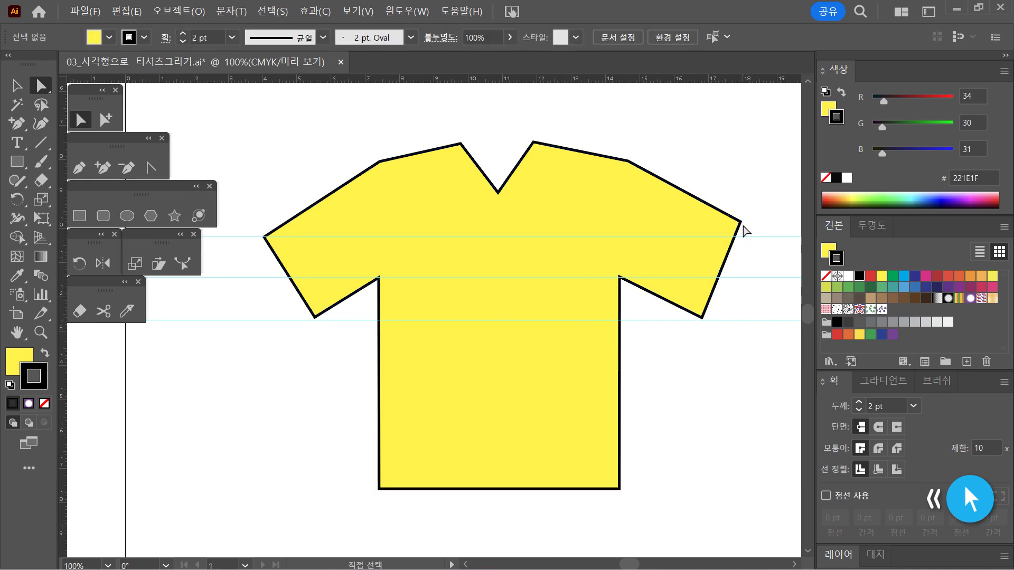
Lower the right sleeve's upper cuff corner onto its guide and add a horizontal guide at the height of the shoulder corners.
click(740, 222)
drag(741, 223, 739, 233)
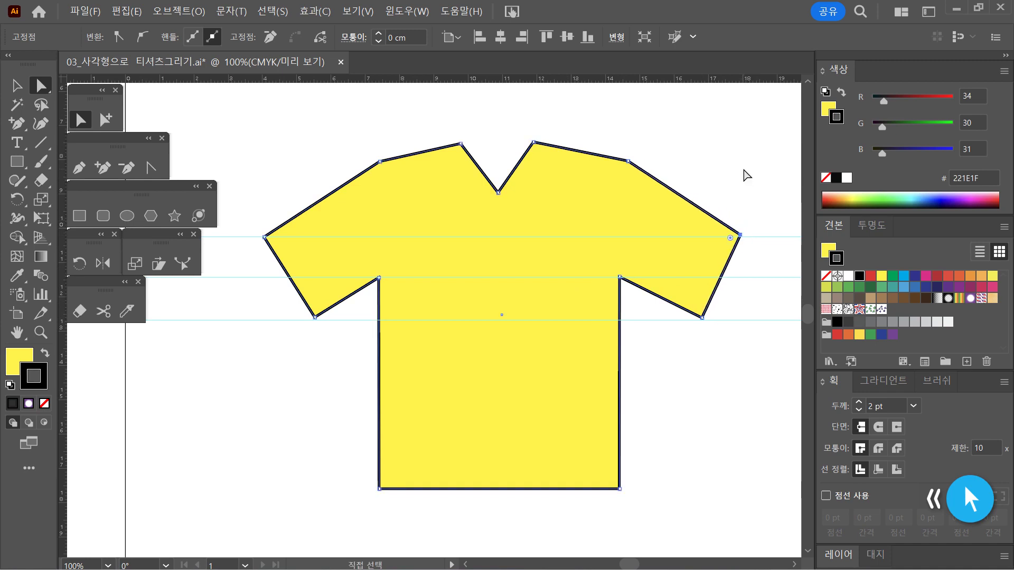
click(746, 175)
drag(575, 79, 572, 159)
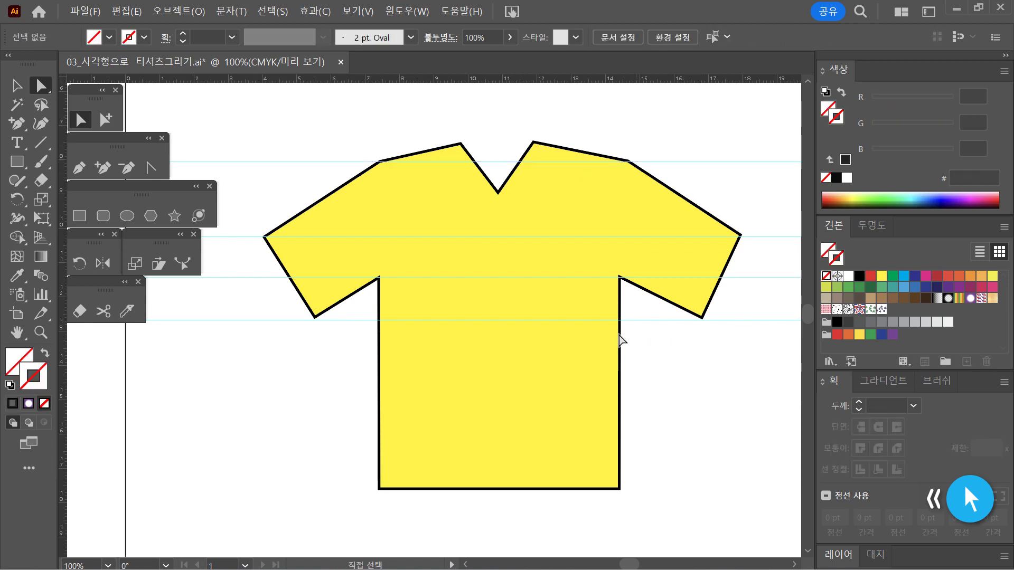
Select all four horizontal guides in the empty area beside the T-shirt and delete them.
drag(521, 387, 581, 389)
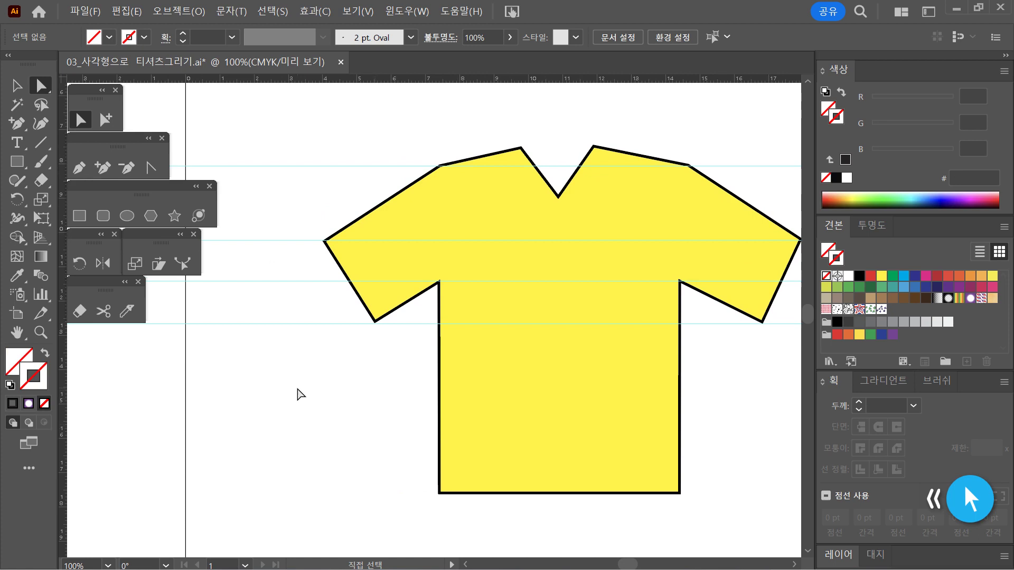
key(v)
drag(277, 132, 290, 378)
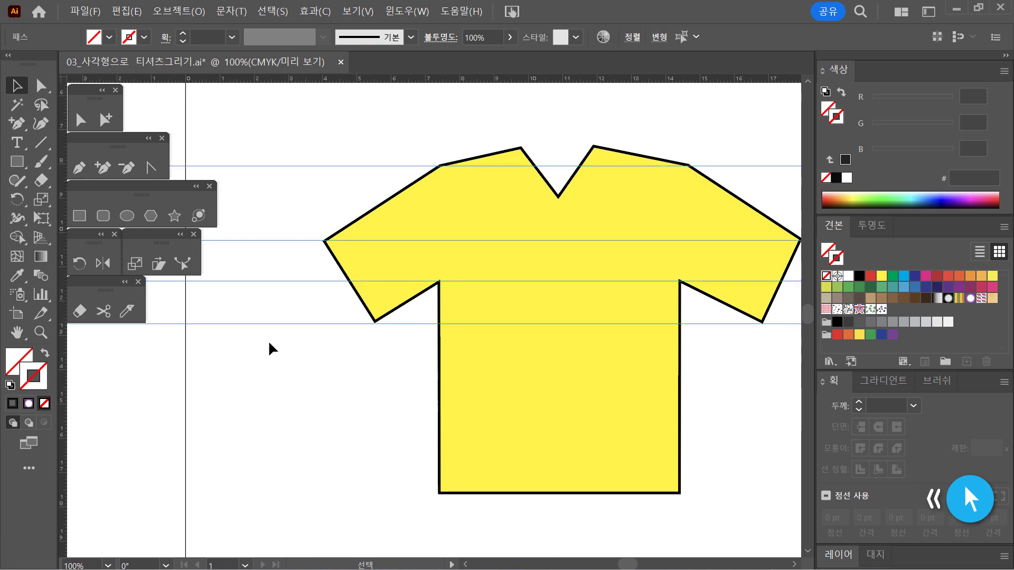
key(Delete)
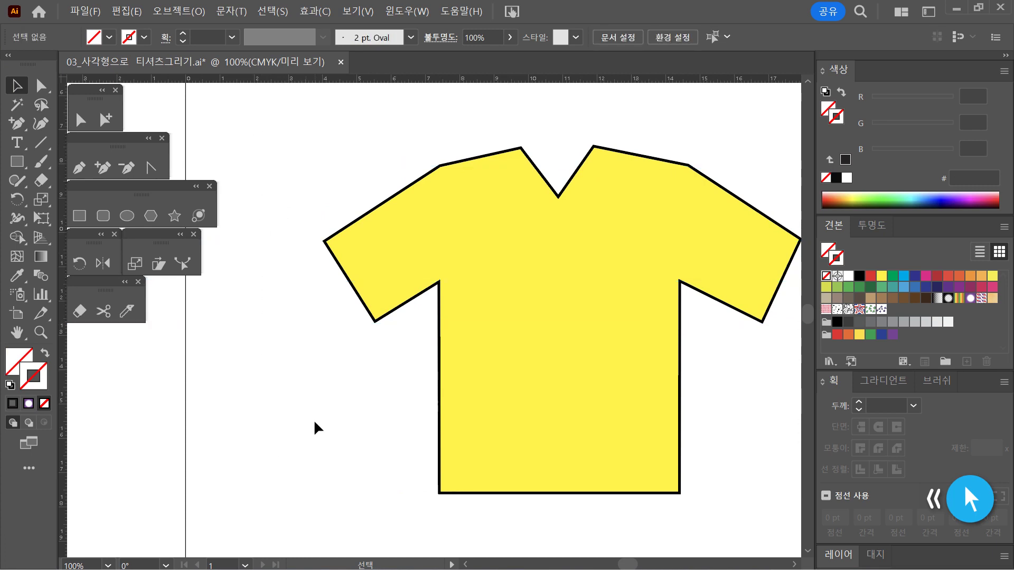
Fine-tune the right cuff by raising its lower corner slightly inward and its upper corner slightly outward.
scroll(659, 411, right, 3)
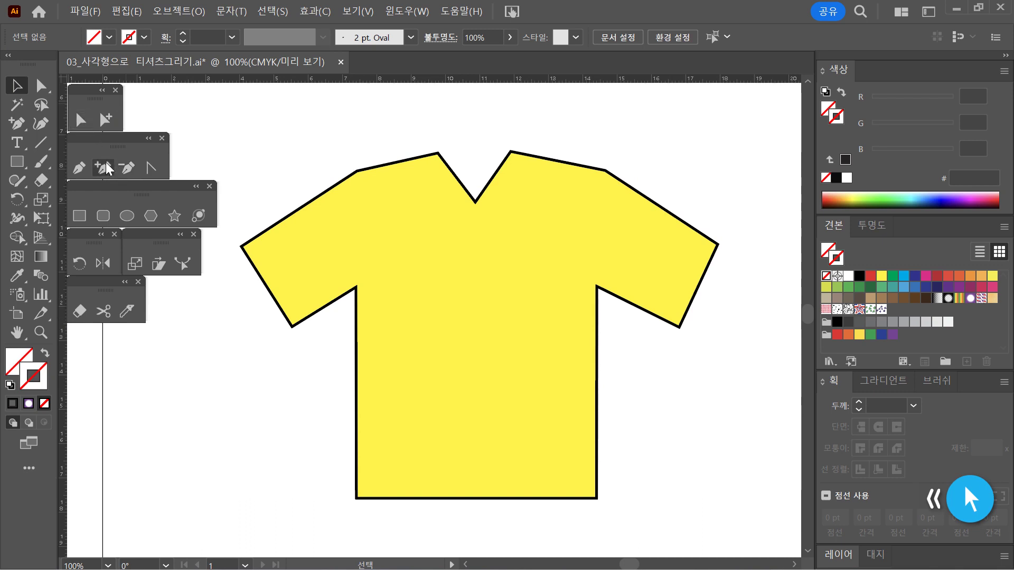
click(86, 121)
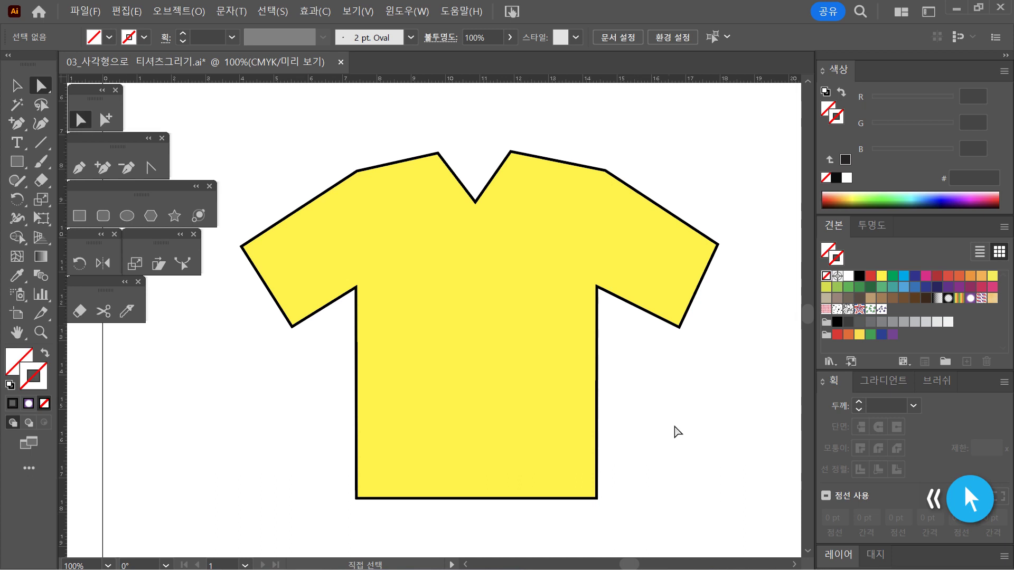
drag(680, 328, 675, 320)
drag(718, 244, 720, 240)
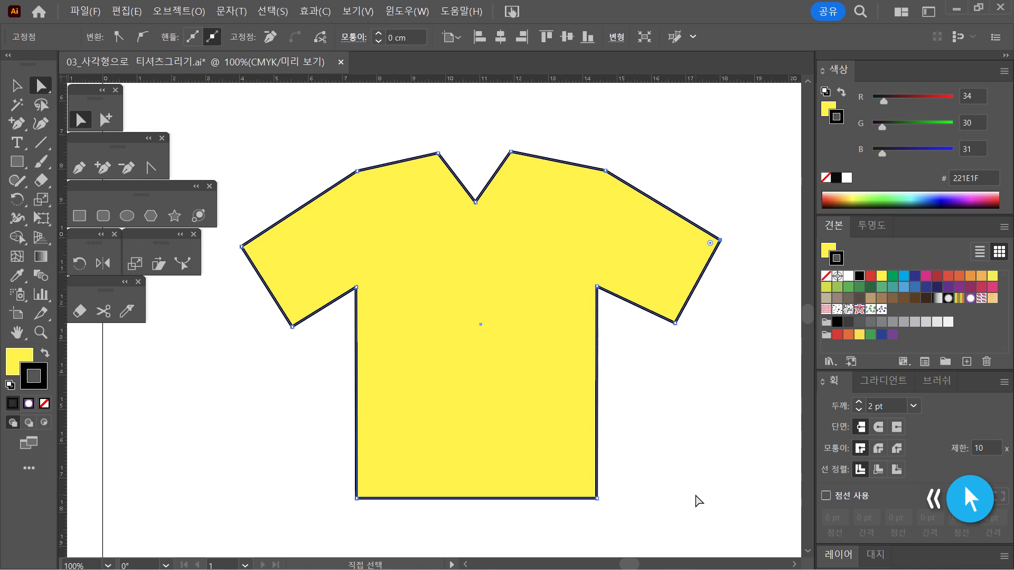
click(696, 499)
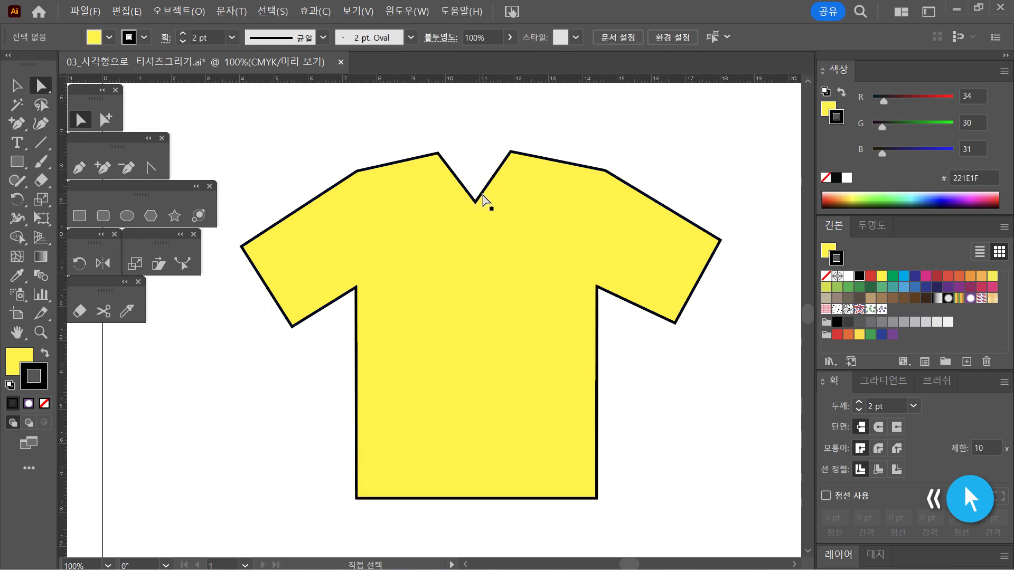
Widen the V-neck by moving its left and right top anchor points slightly outward.
drag(414, 131, 431, 153)
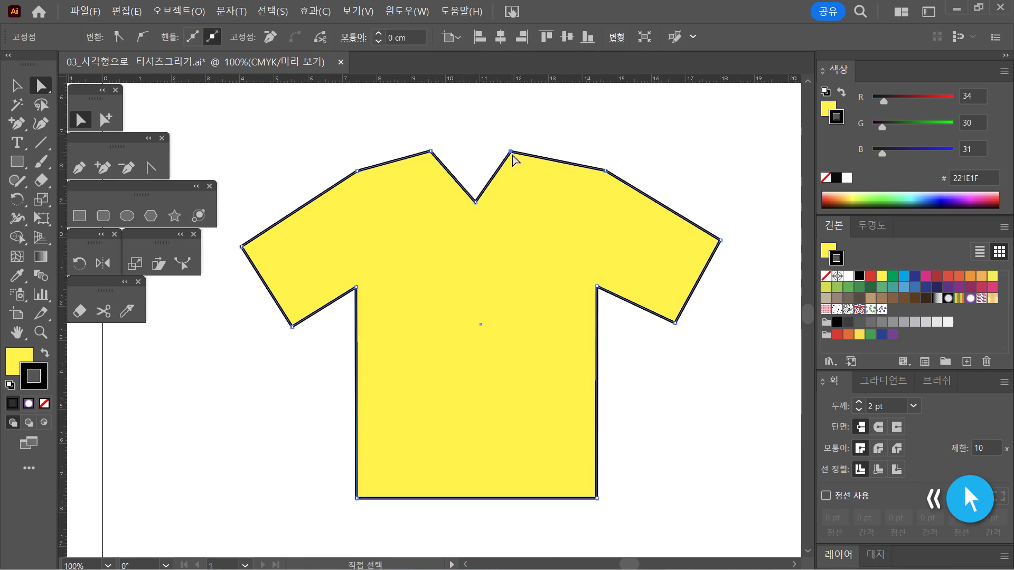
drag(511, 151, 519, 151)
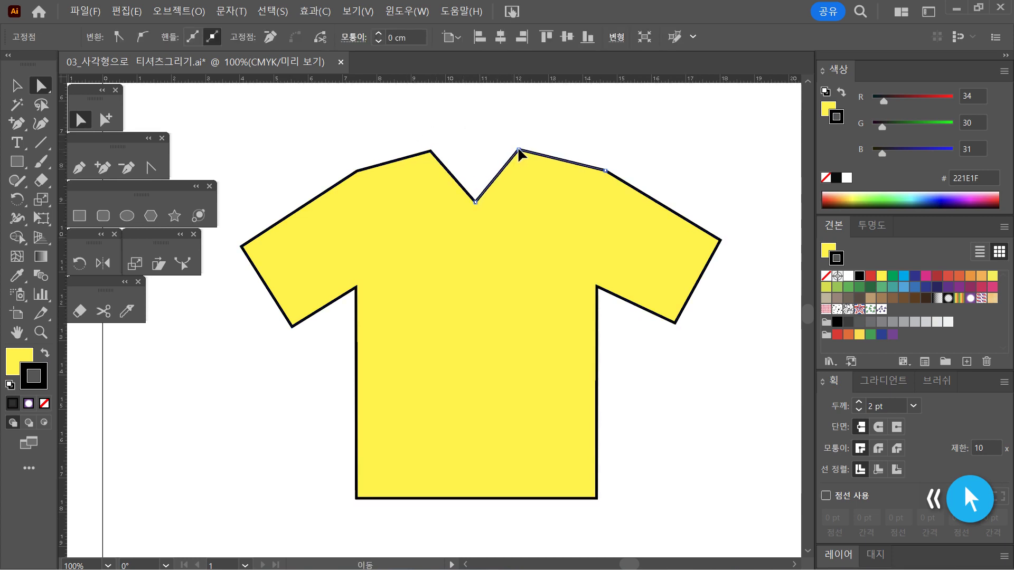
click(754, 468)
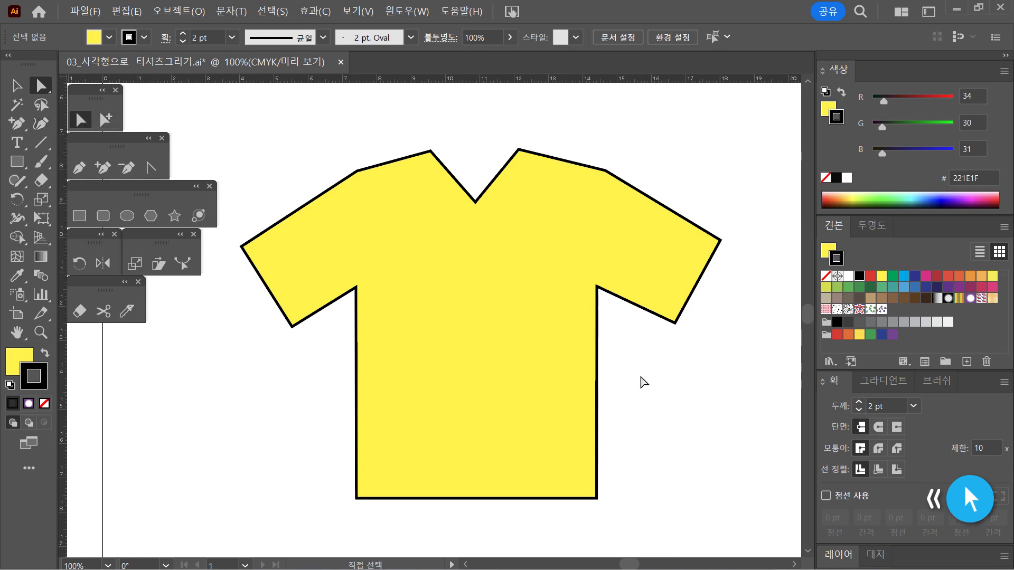
Try removing the V-neck's lowest anchor point with the Delete Anchor Point tool, and undo the deletion.
click(578, 332)
key(minus)
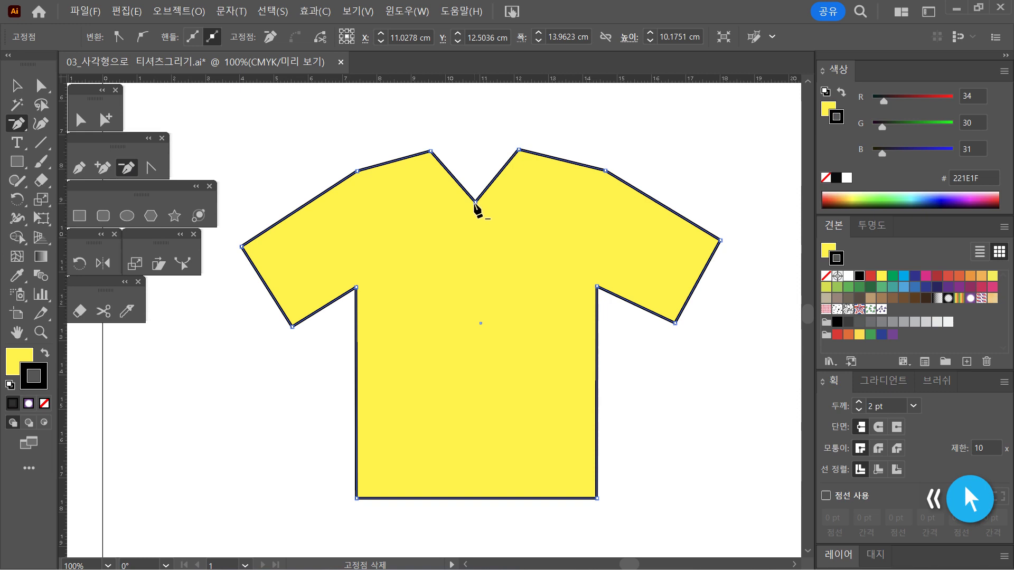
click(475, 203)
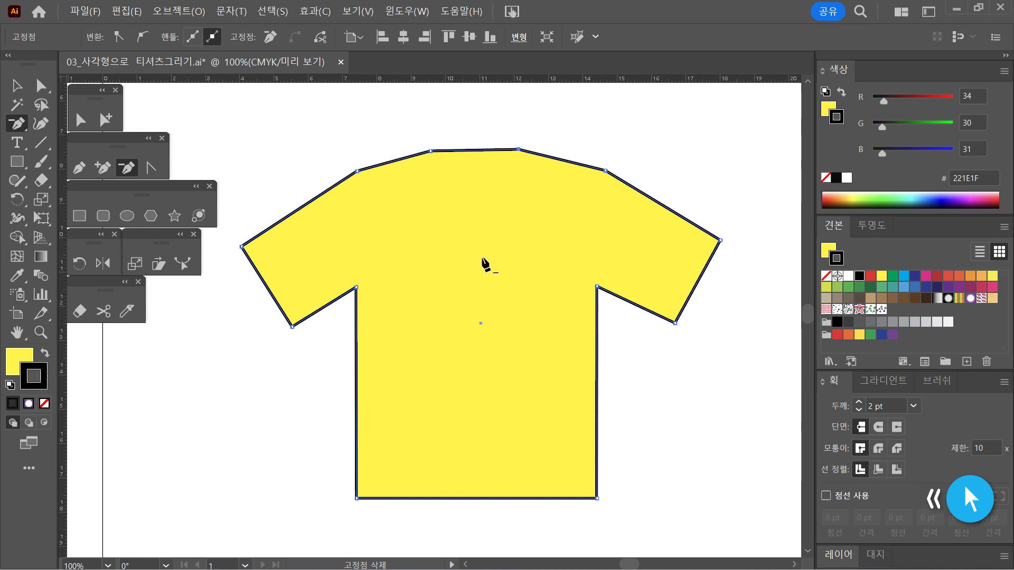
key(ctrl+z)
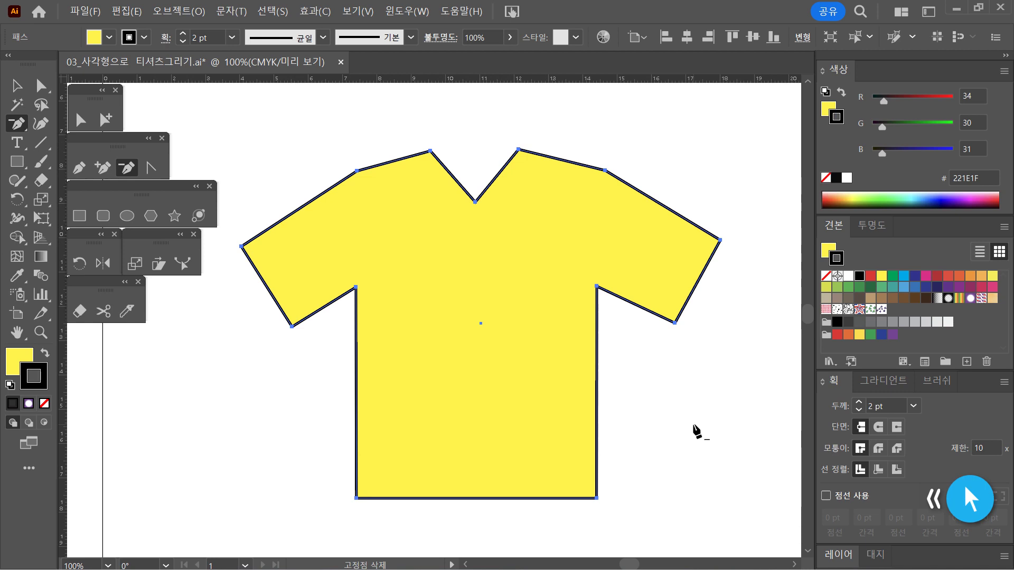
click(151, 167)
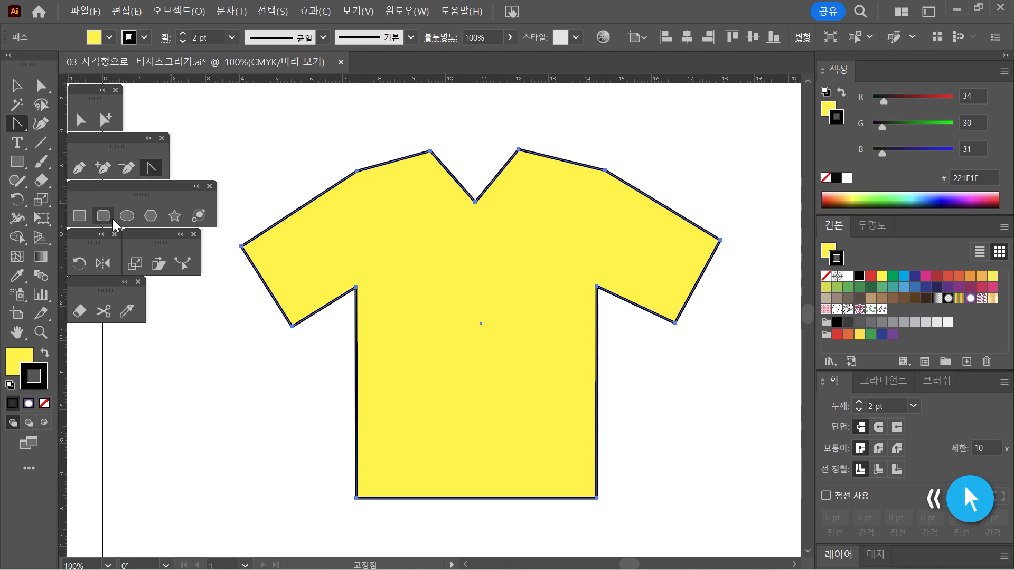
click(101, 174)
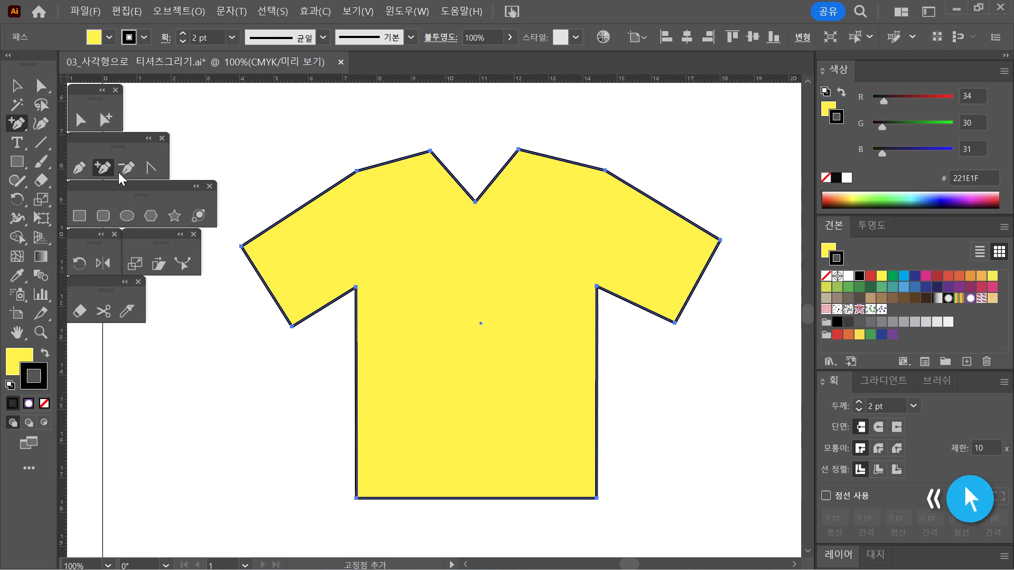
click(124, 173)
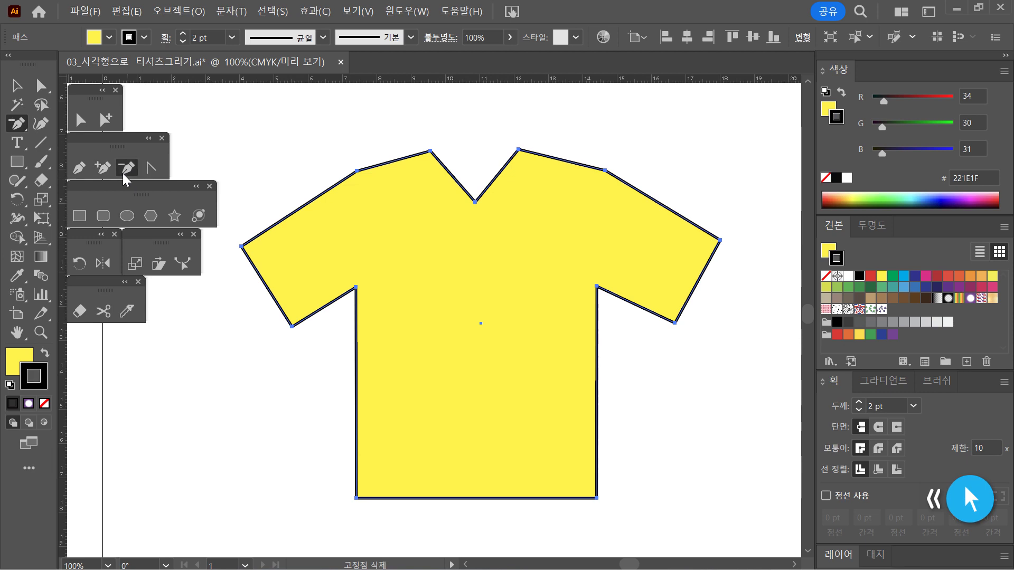
click(151, 169)
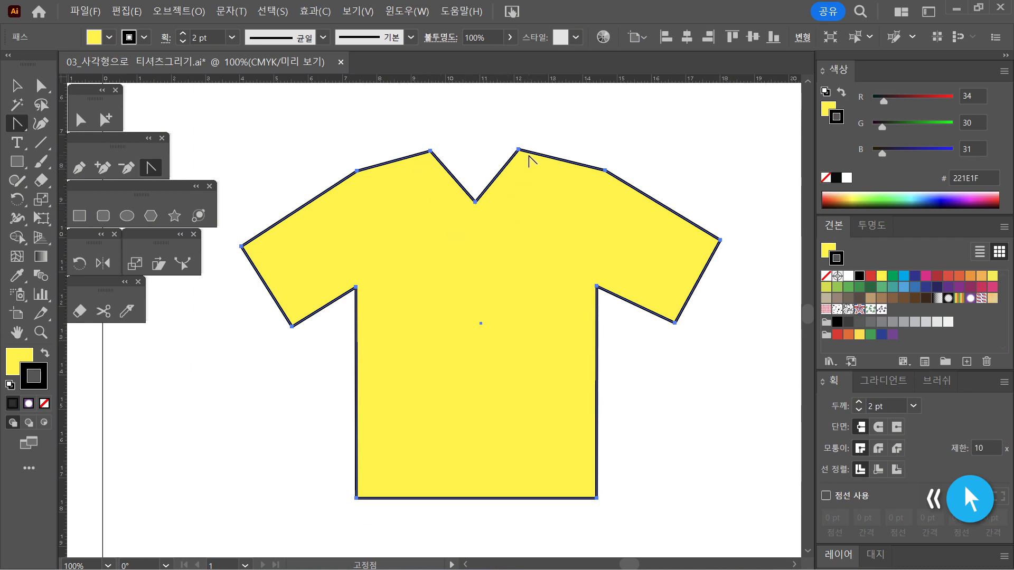
click(81, 119)
click(467, 170)
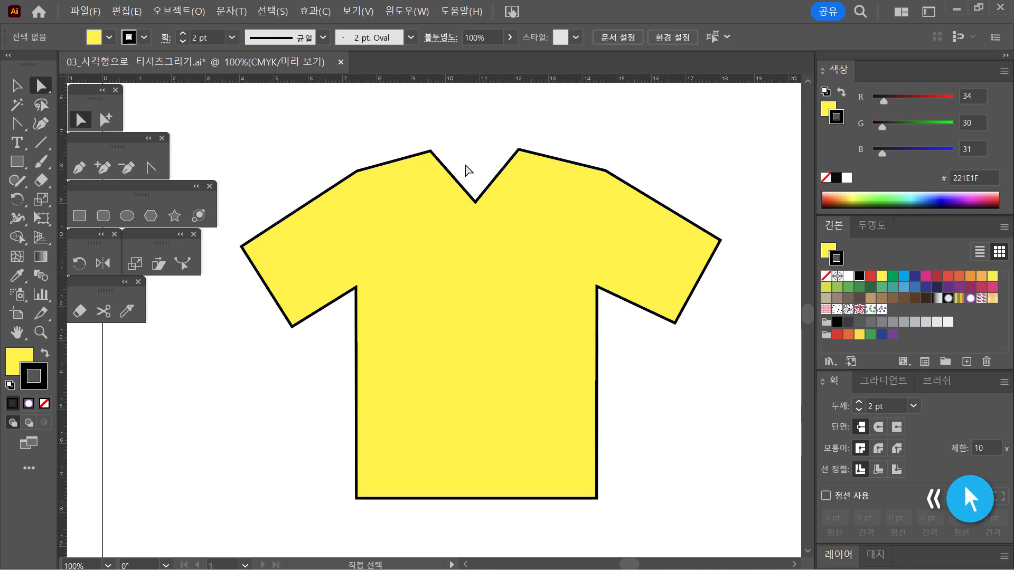
Pull curve handles from the V-neck's bottom point with the Anchor Point tool, and convert it back to a corner.
click(487, 225)
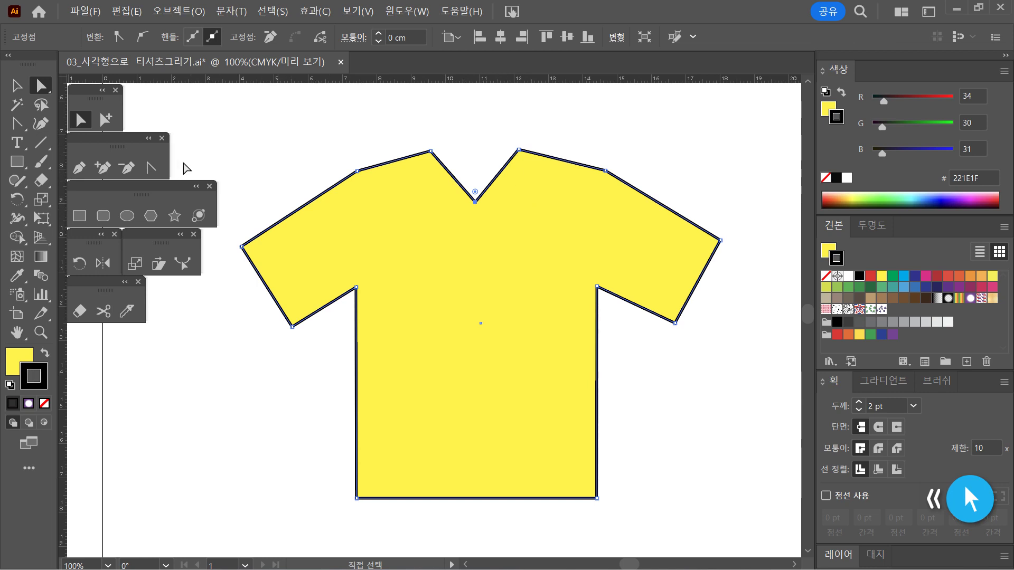
click(152, 168)
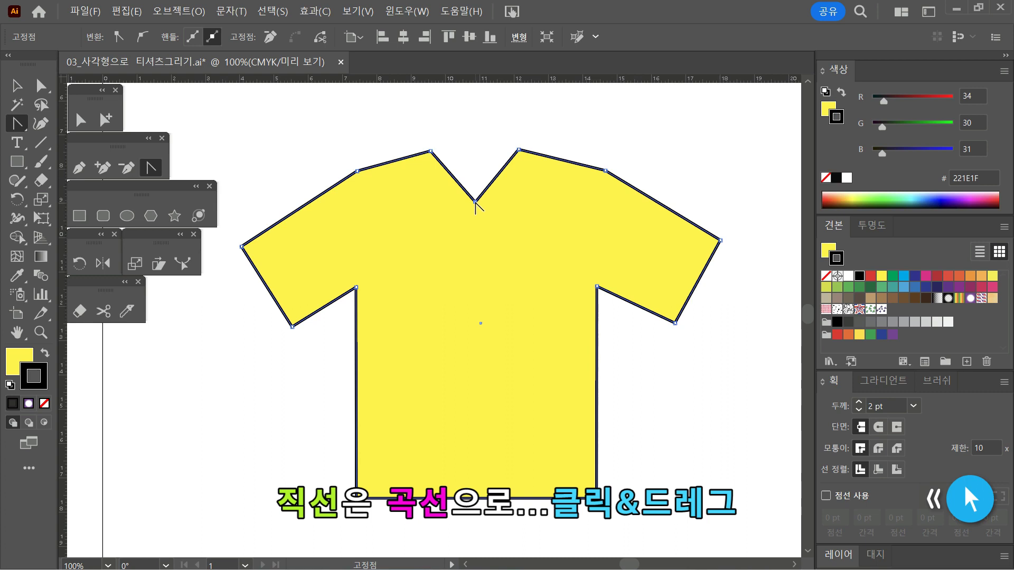
drag(475, 202, 444, 202)
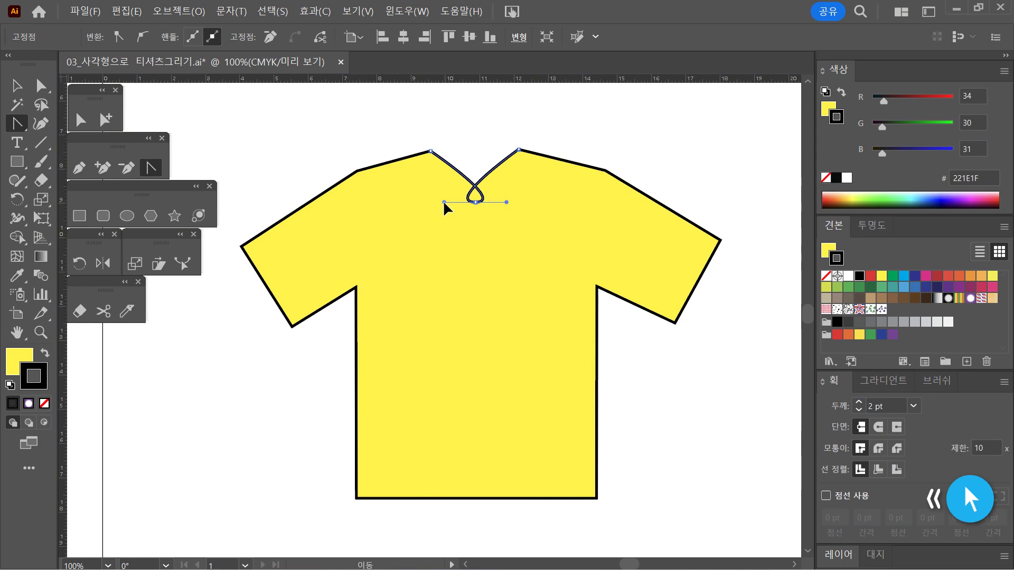
drag(444, 202, 516, 211)
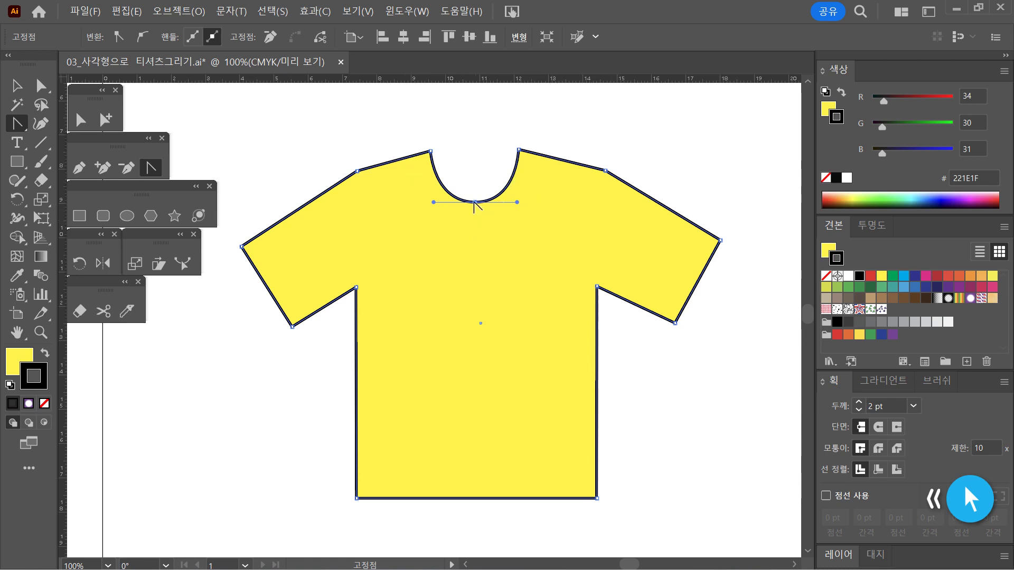
click(475, 202)
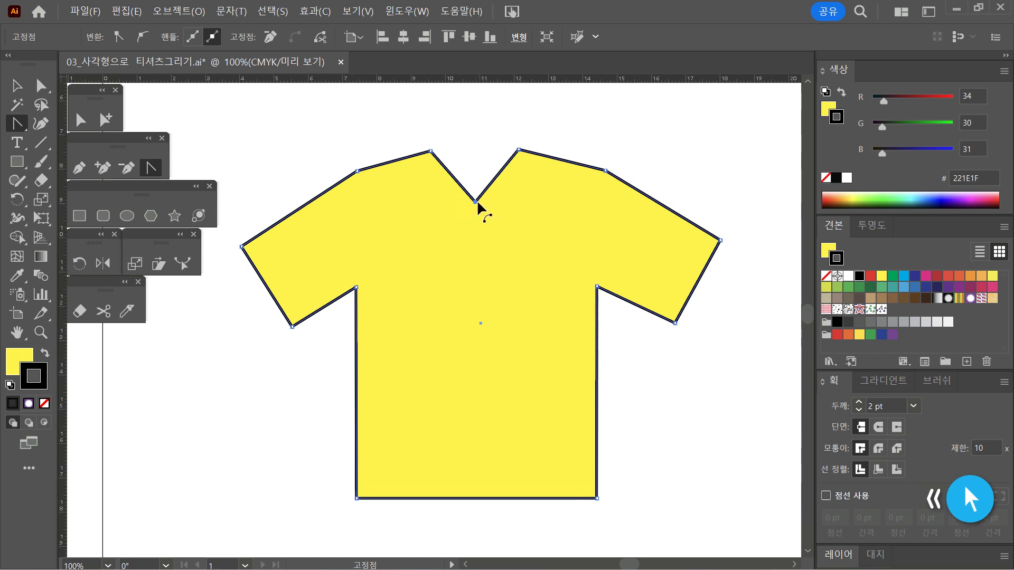
Round the neckline by pulling horizontal curve handles out of its bottom anchor point toward the right.
drag(476, 201, 506, 211)
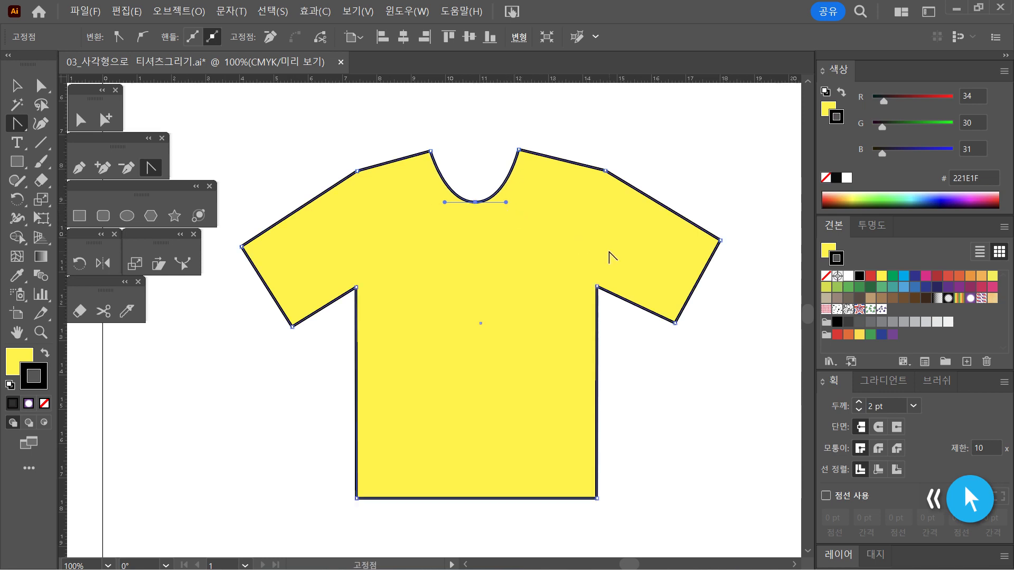
click(475, 202)
drag(475, 202, 516, 202)
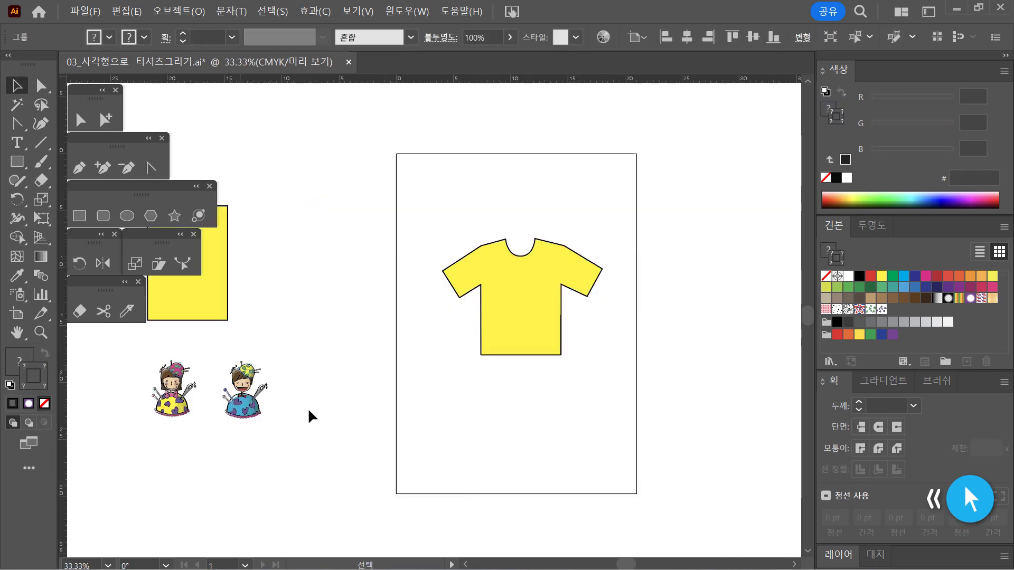
Place the boy pincushion illustration from beside the artboard into the empty area below the T-shirt.
drag(308, 414, 559, 422)
click(584, 411)
ctrl+click(536, 362)
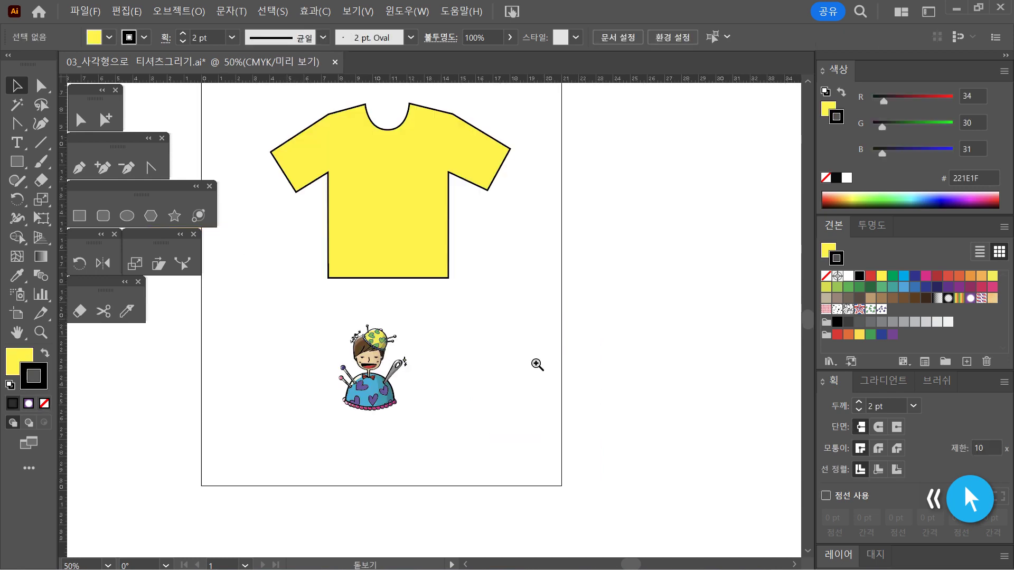
Move the boy illustration up onto the T-shirt's chest and deselect it.
ctrl+click(460, 310)
drag(457, 326, 515, 479)
drag(439, 491, 482, 287)
ctrl+click(532, 317)
ctrl+click(472, 317)
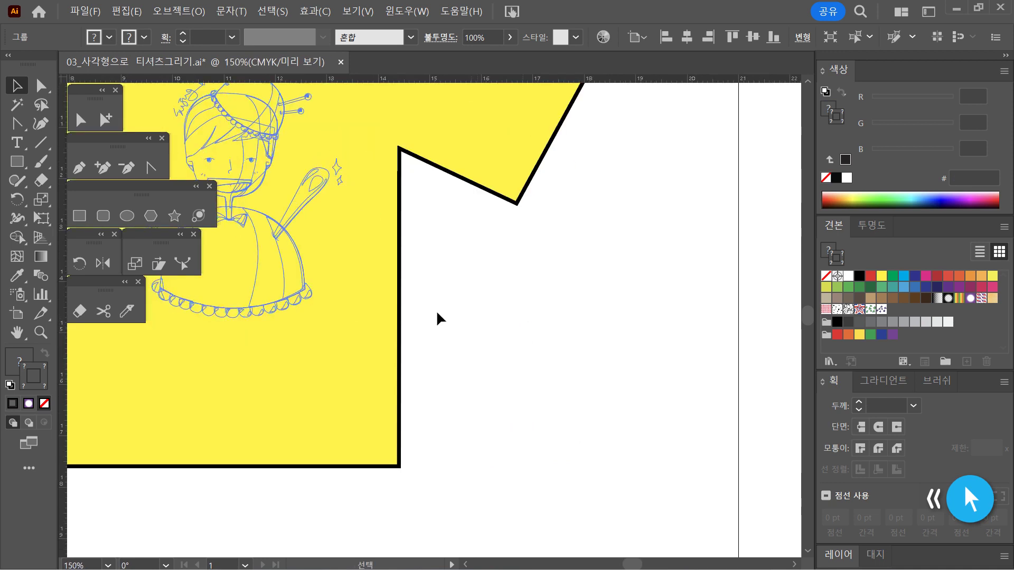
ctrl+alt+click(665, 417)
ctrl+alt+click(433, 373)
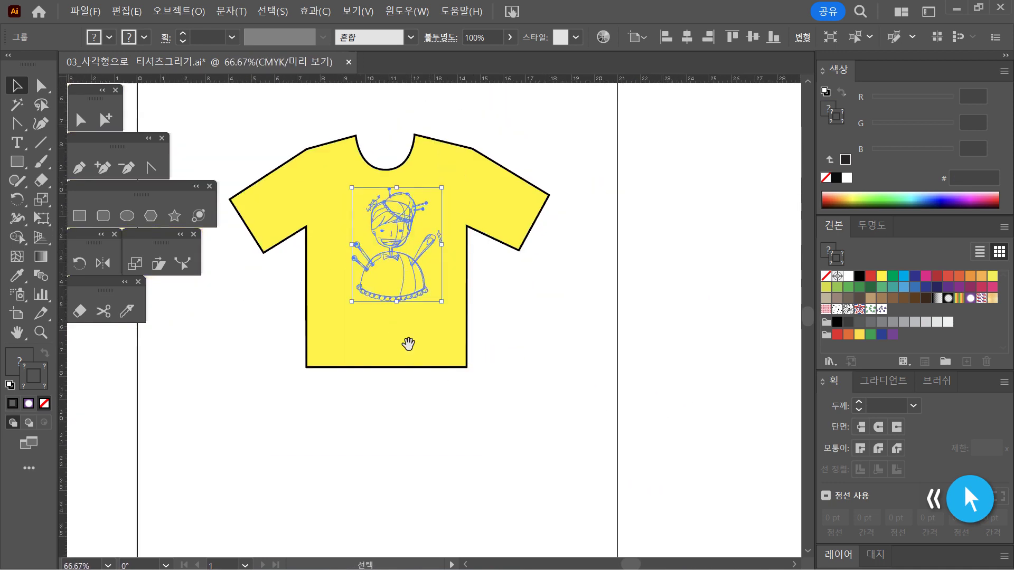
drag(407, 344, 502, 394)
click(606, 398)
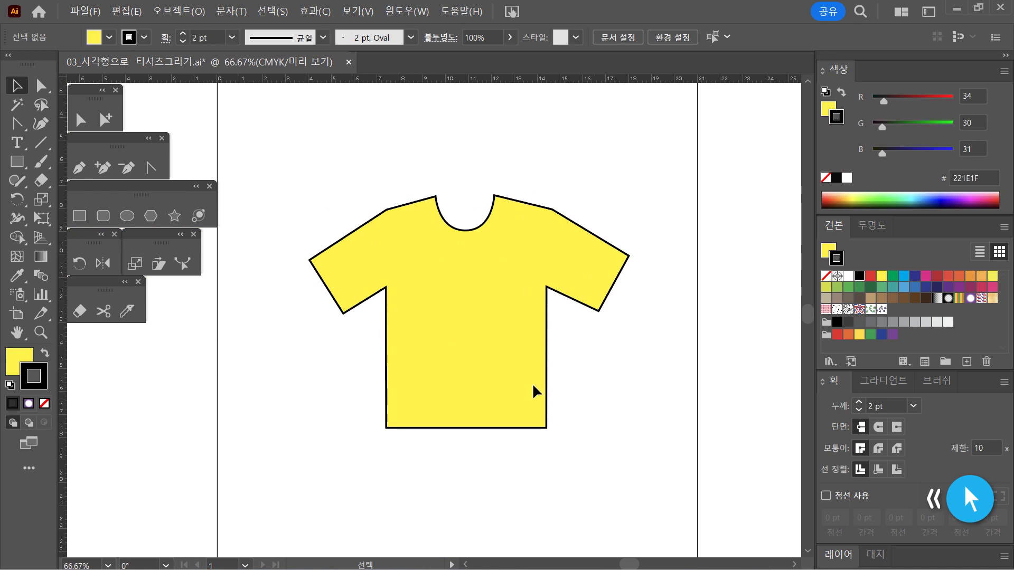
Check where the illustration lies behind the T-shirt by selecting both objects, and deselect them.
ctrl+click(482, 366)
drag(439, 328, 505, 404)
drag(648, 446, 415, 215)
click(671, 425)
drag(672, 427, 418, 232)
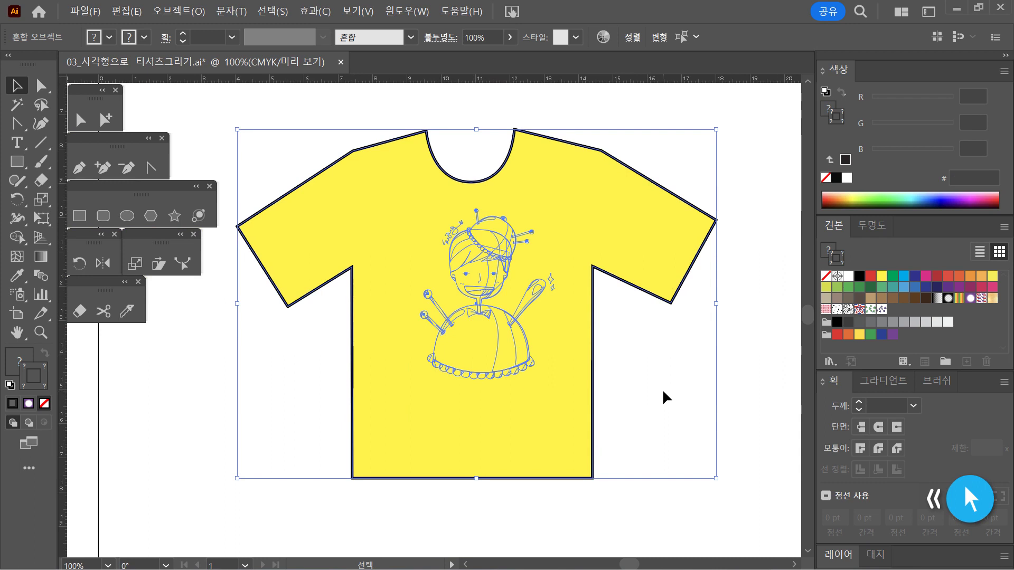
key(ctrl+z)
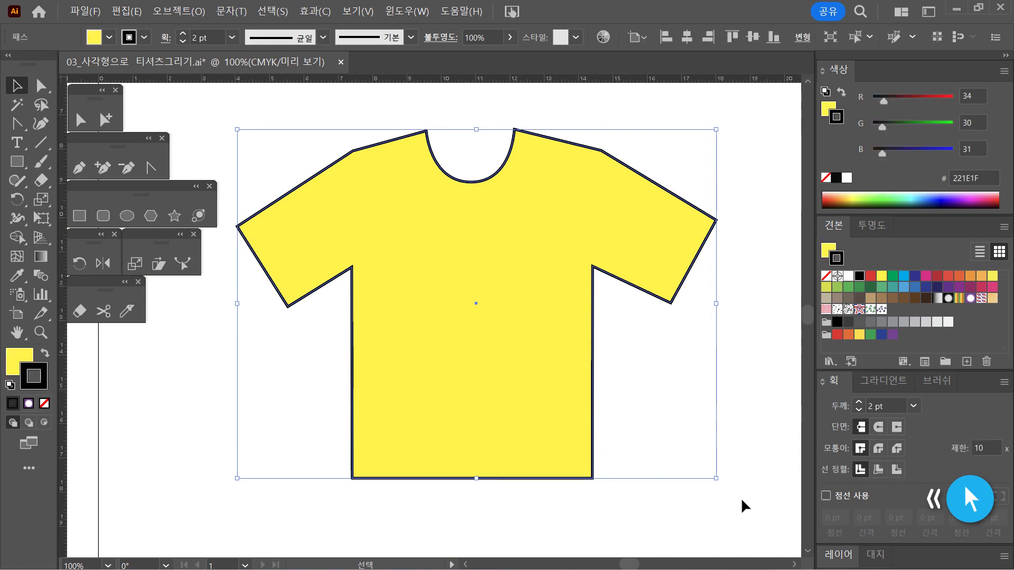
click(654, 393)
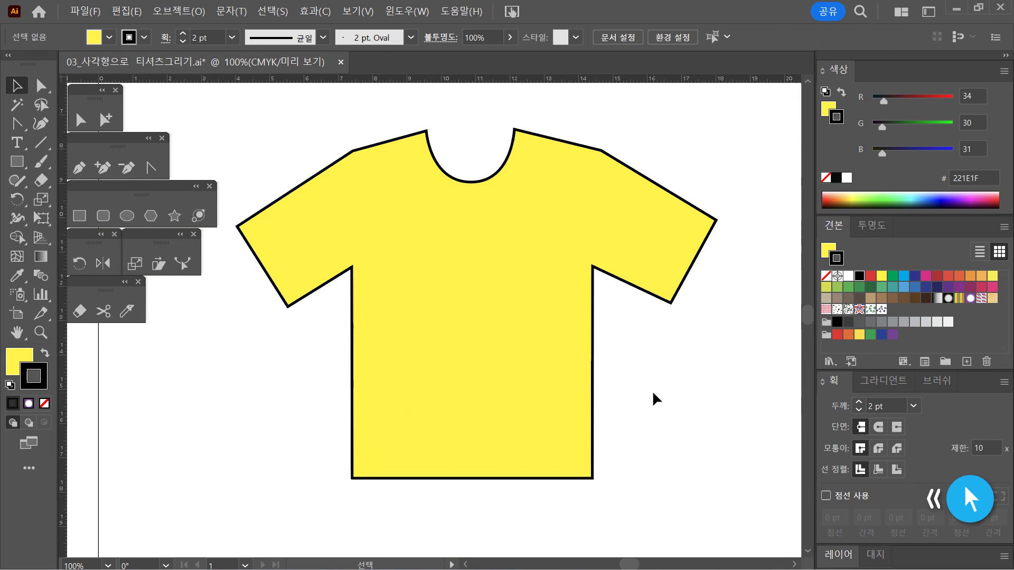
Send the T-shirt to the back, behind the boy illustration, and undo that reordering.
drag(618, 509, 528, 423)
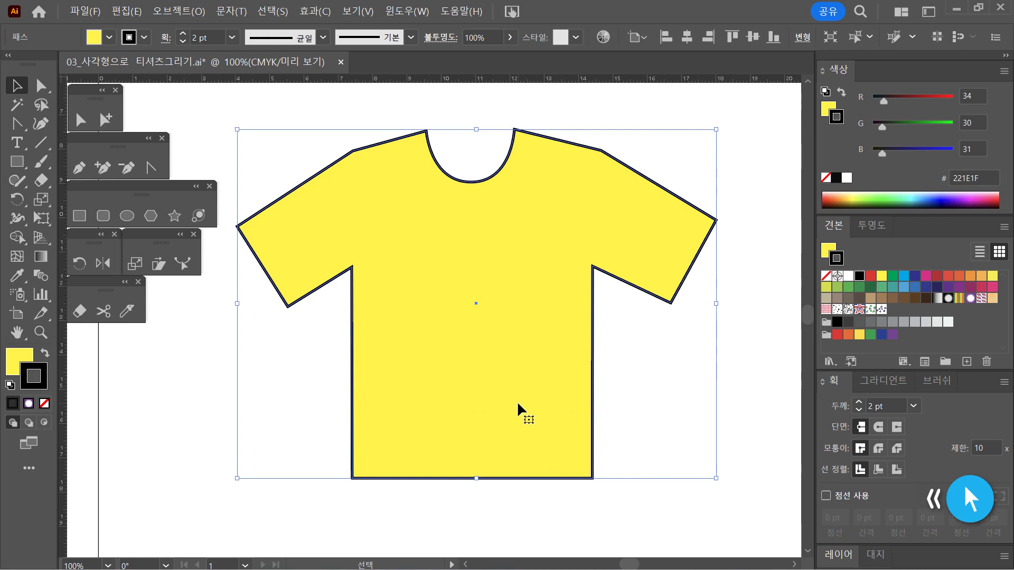
right_click(518, 401)
mouse_move(582, 490)
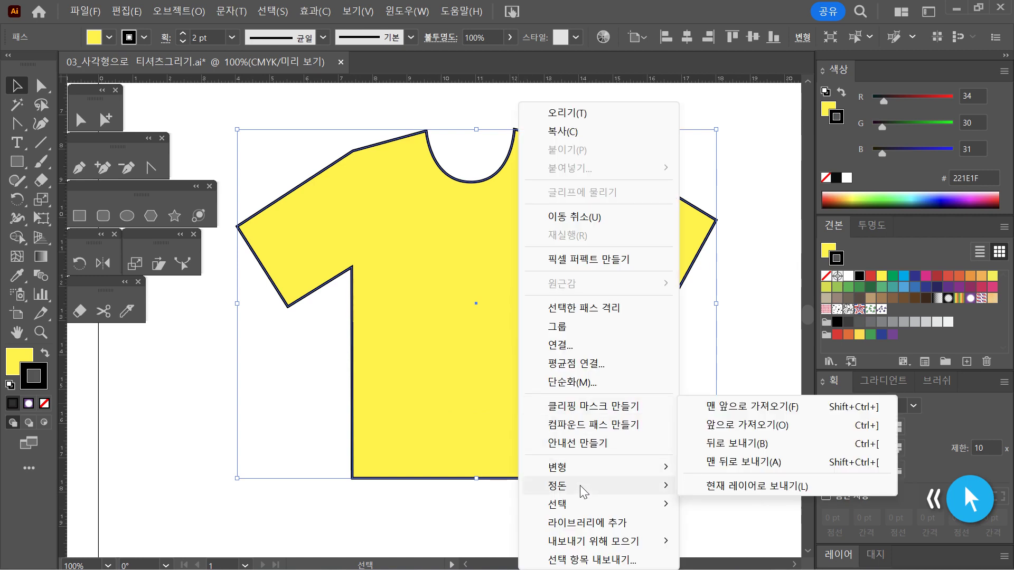
click(711, 462)
click(702, 505)
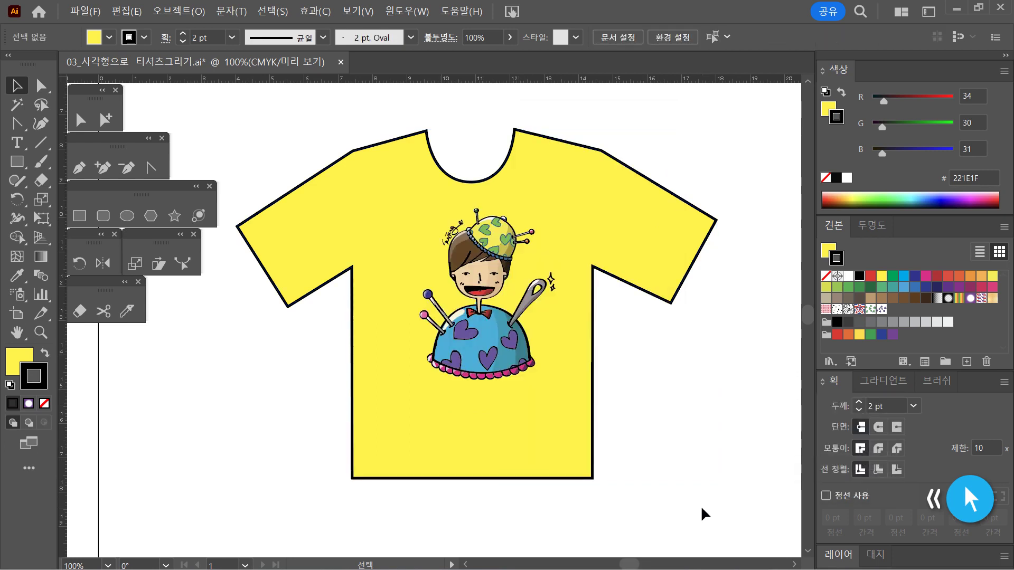
key(ctrl+z)
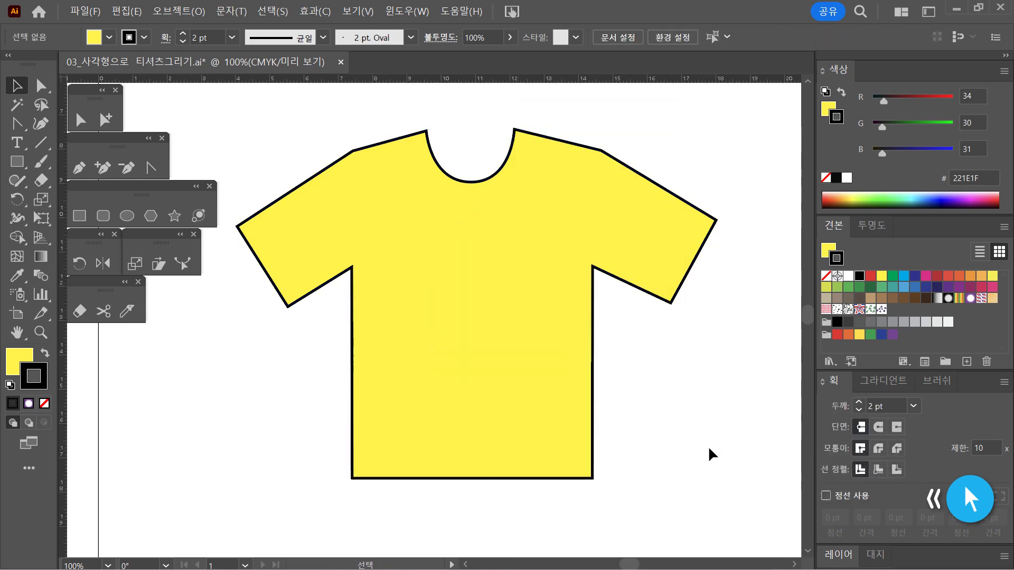
drag(688, 407, 413, 223)
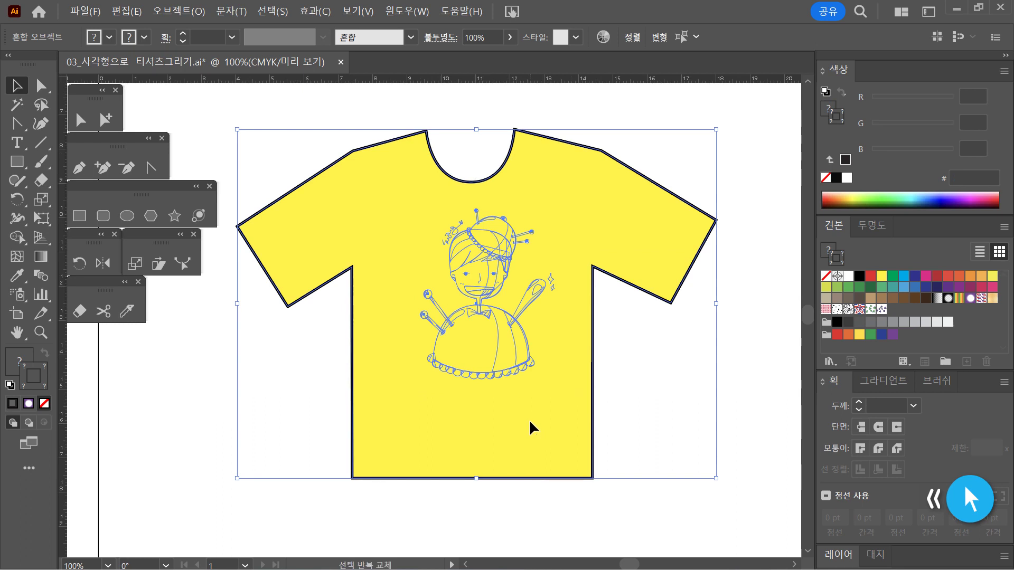
shift+click(556, 446)
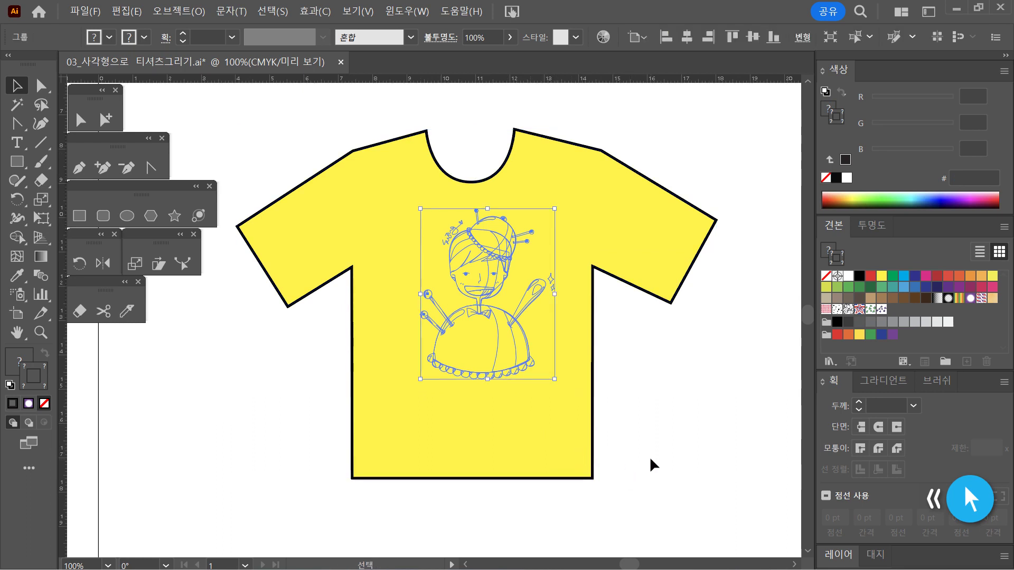
right_click(483, 351)
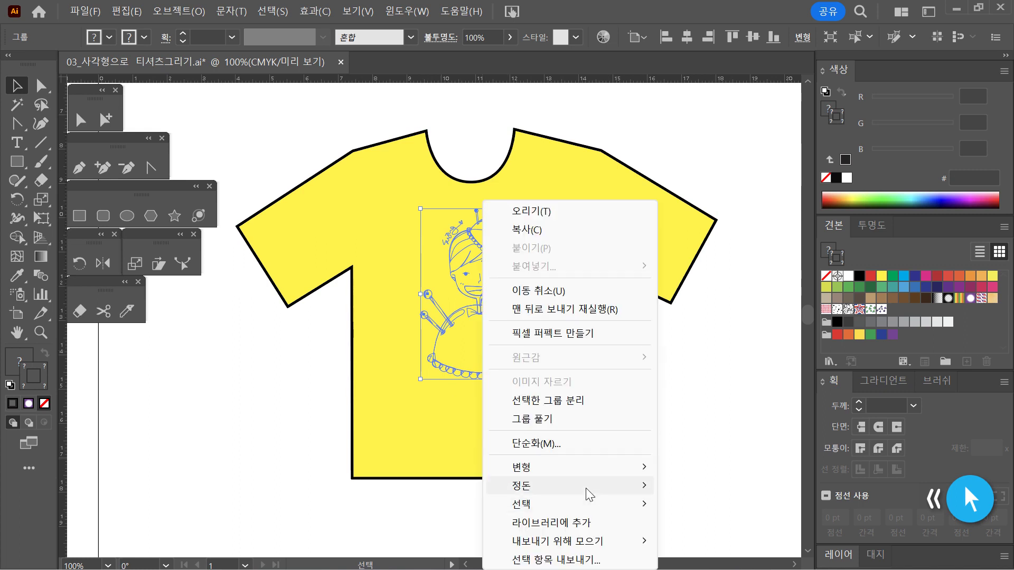
mouse_move(585, 488)
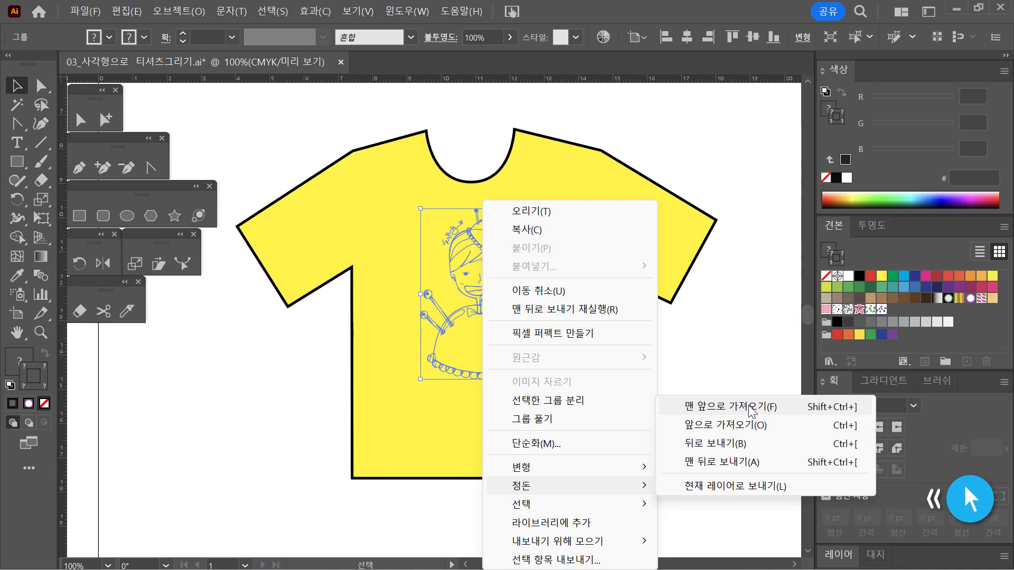
click(729, 356)
Select only the boy illustration hidden behind the T-shirt, bring it to the front, and deselect it.
mouse_move(680, 412)
mouse_down()
mouse_move(496, 344)
mouse_move(441, 234)
mouse_up()
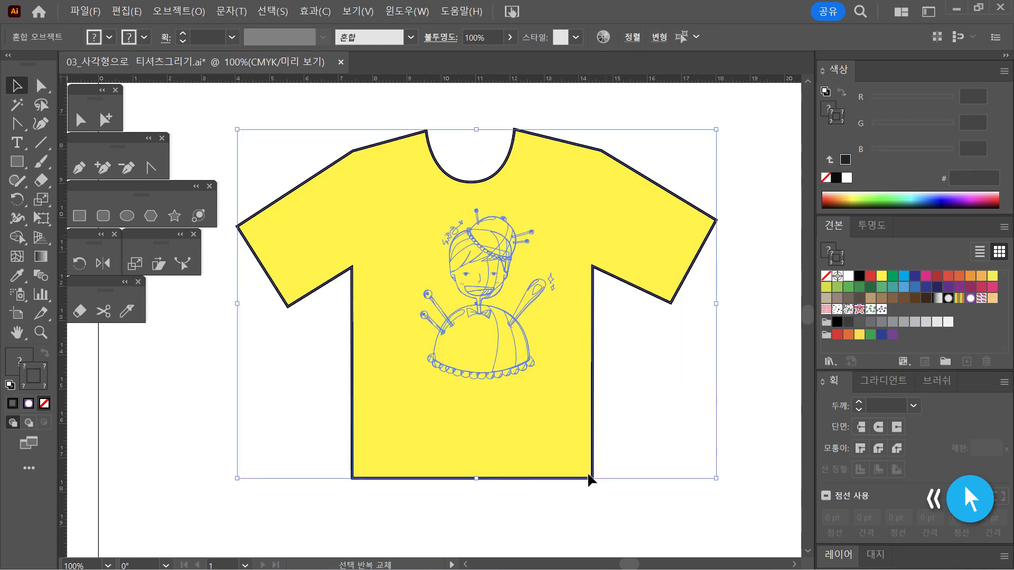
shift+click(402, 438)
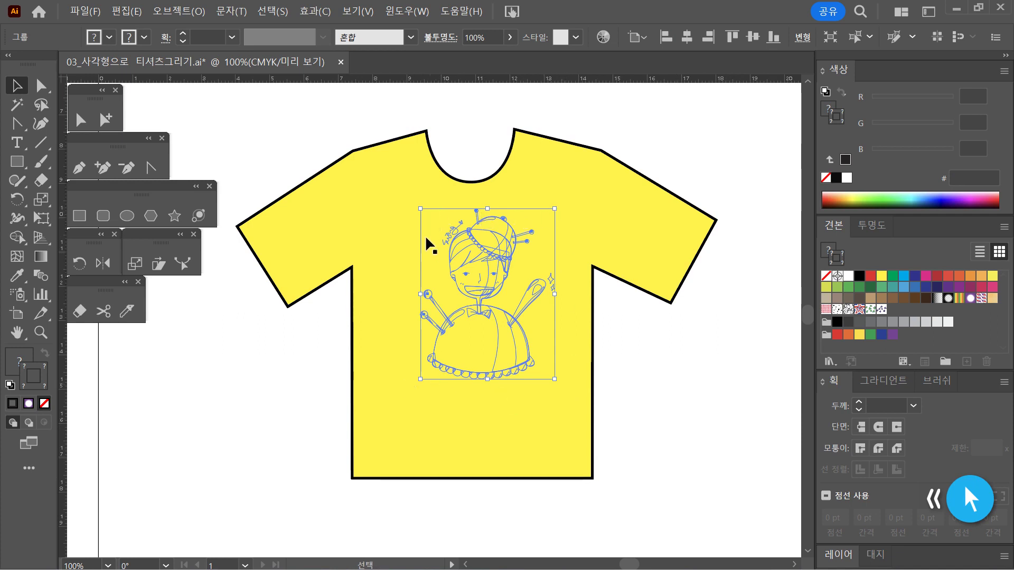
click(185, 12)
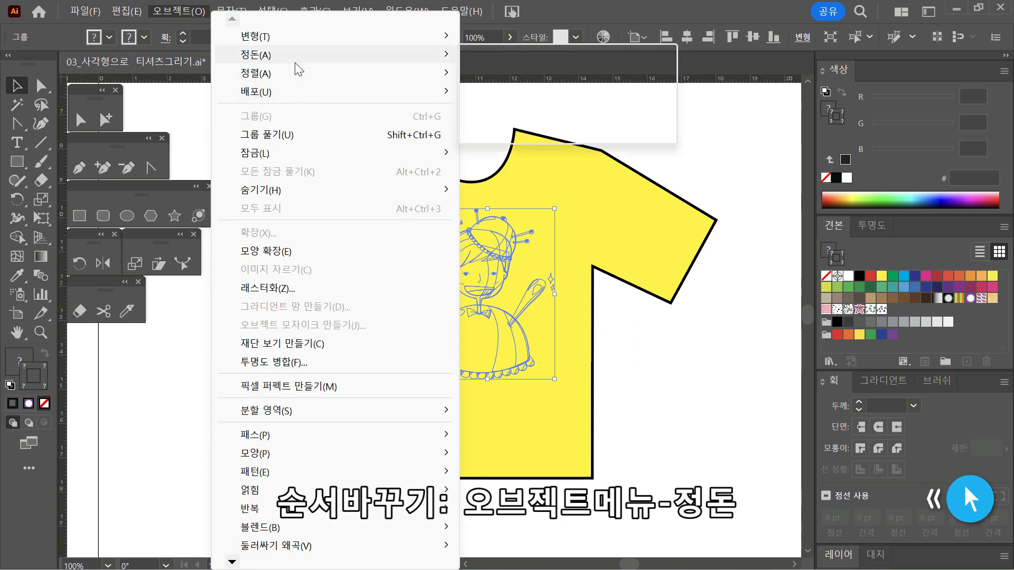
mouse_move(355, 68)
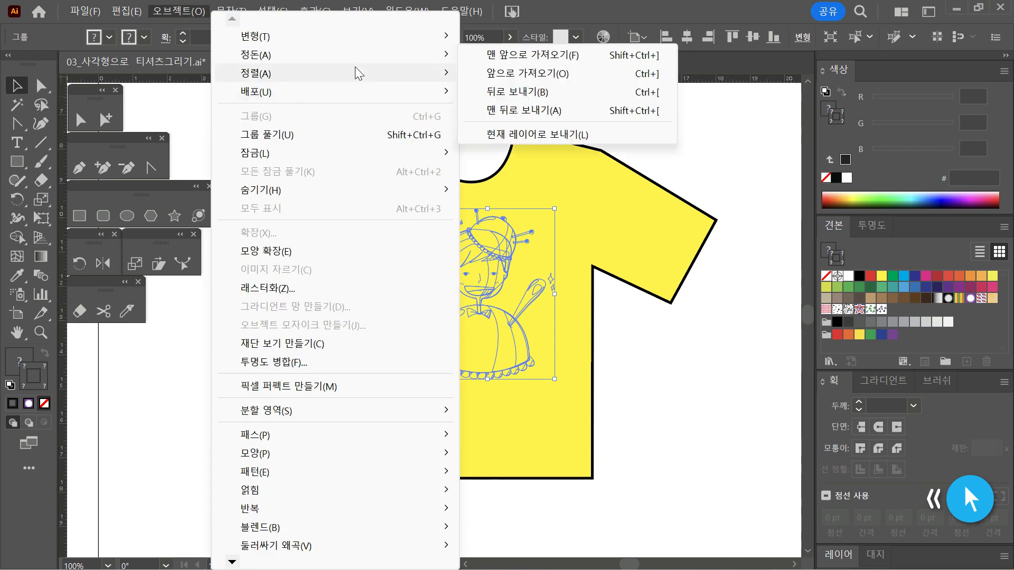
click(504, 56)
right_click(652, 405)
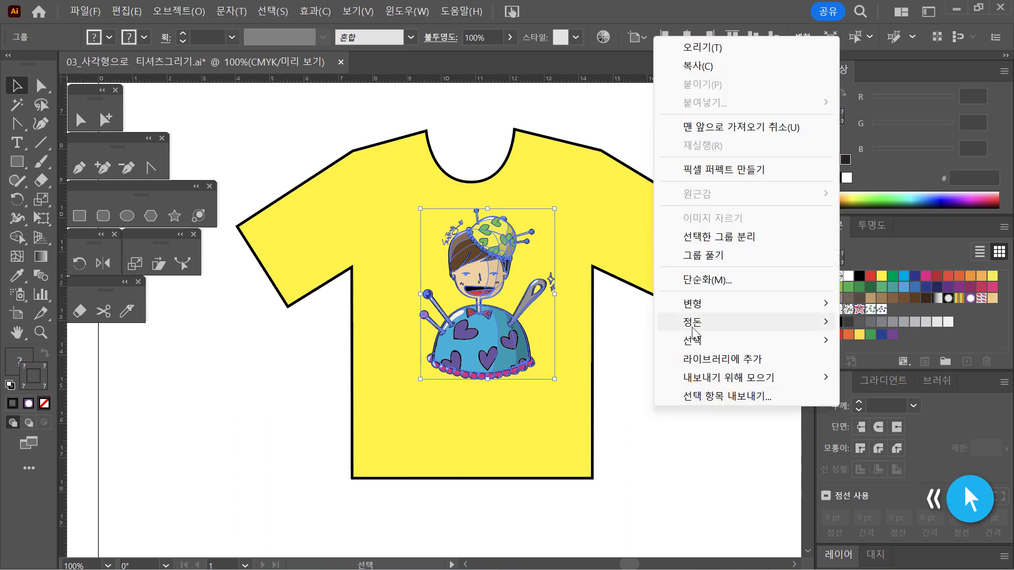
mouse_move(693, 332)
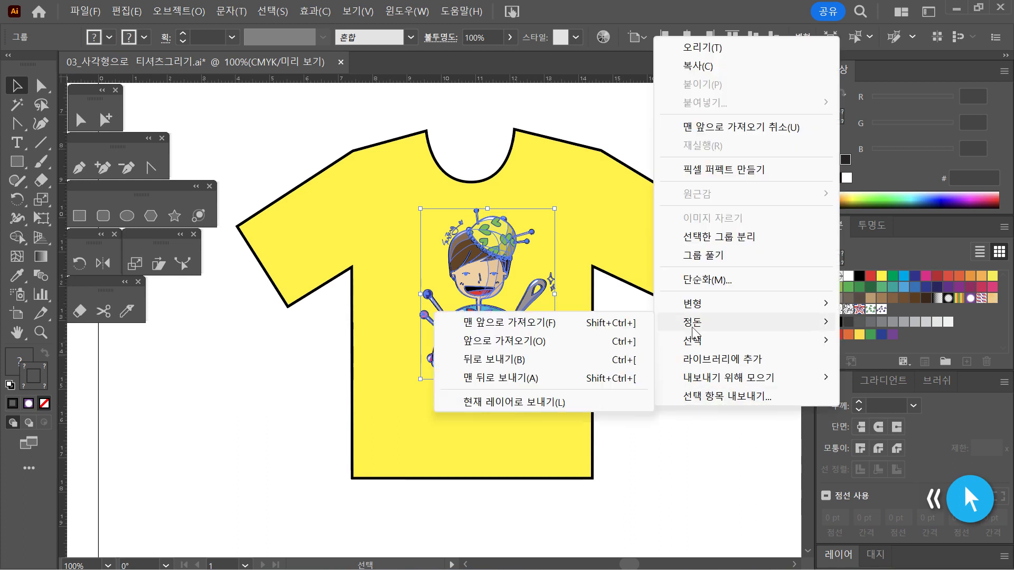
click(693, 477)
Move the boy illustration slightly down and left on the T-shirt's chest, and deselect it.
click(491, 330)
drag(491, 330, 458, 342)
click(717, 425)
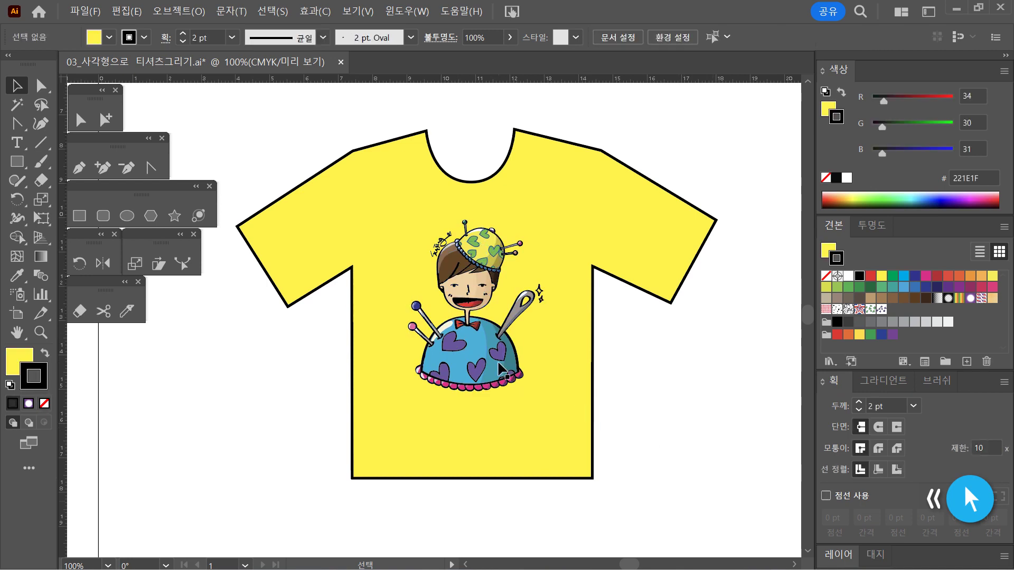
click(502, 369)
click(662, 453)
click(577, 457)
click(678, 471)
click(477, 356)
click(675, 472)
Group the T-shirt with the boy illustration, move the group slightly to the left, and deselect it.
drag(671, 466, 416, 215)
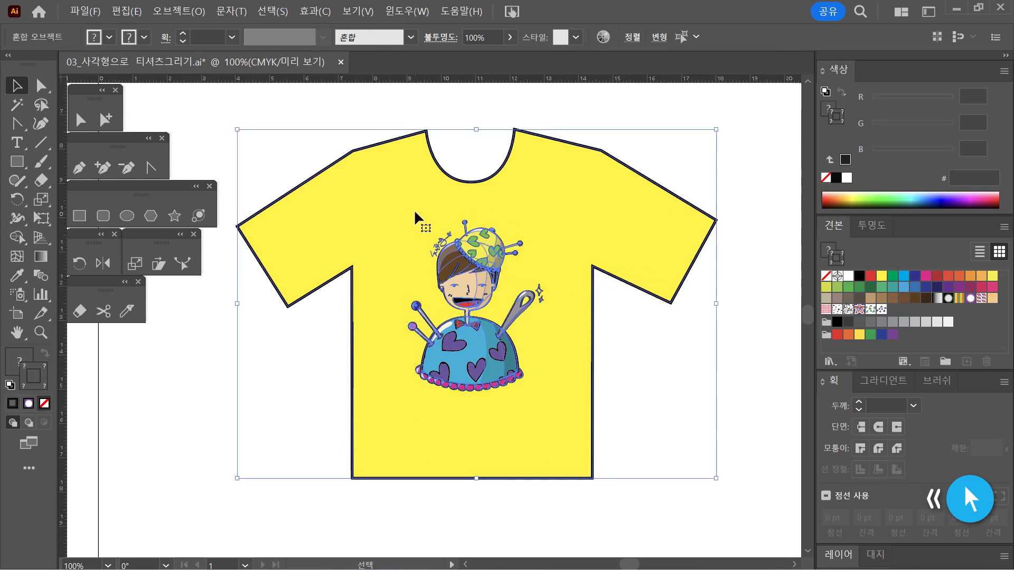
right_click(545, 195)
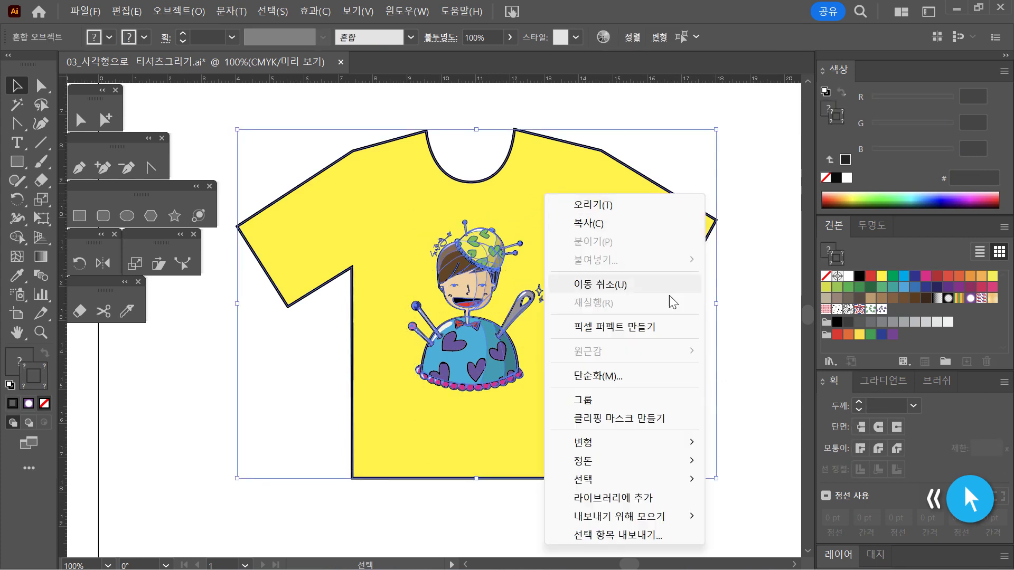
click(605, 399)
click(672, 416)
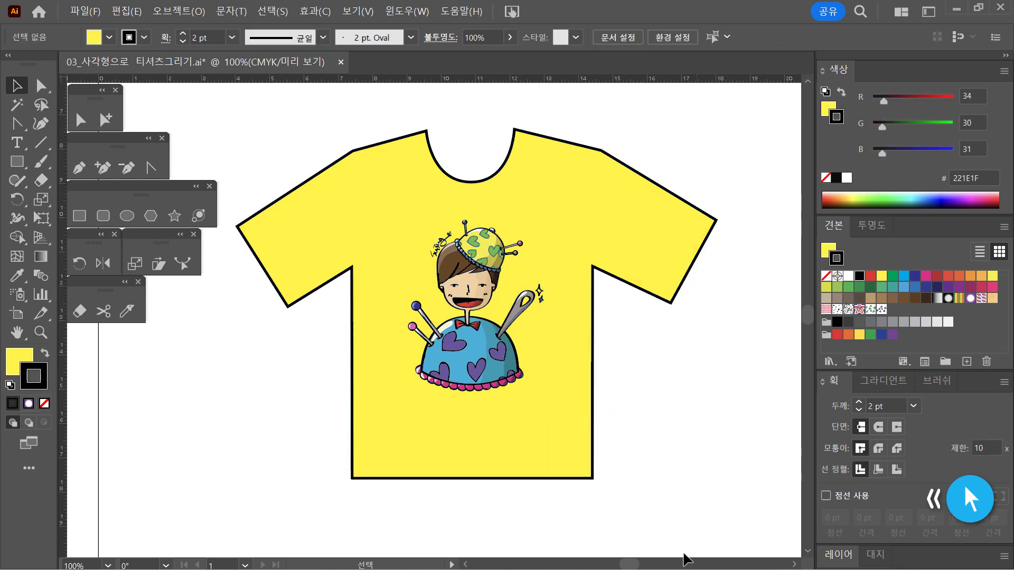
mouse_move(525, 460)
mouse_down()
mouse_move(550, 412)
mouse_move(516, 459)
mouse_up()
click(701, 523)
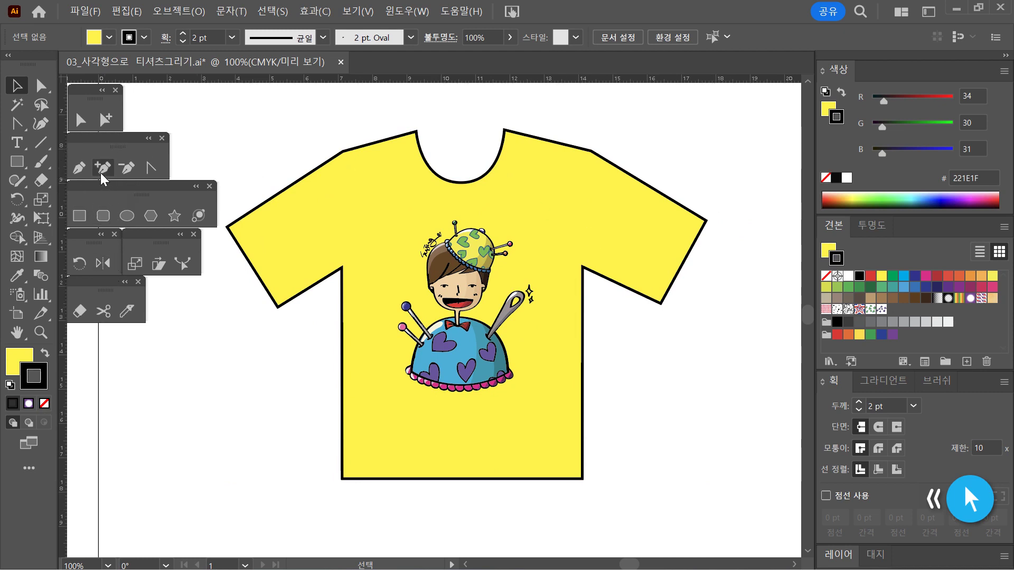
click(127, 169)
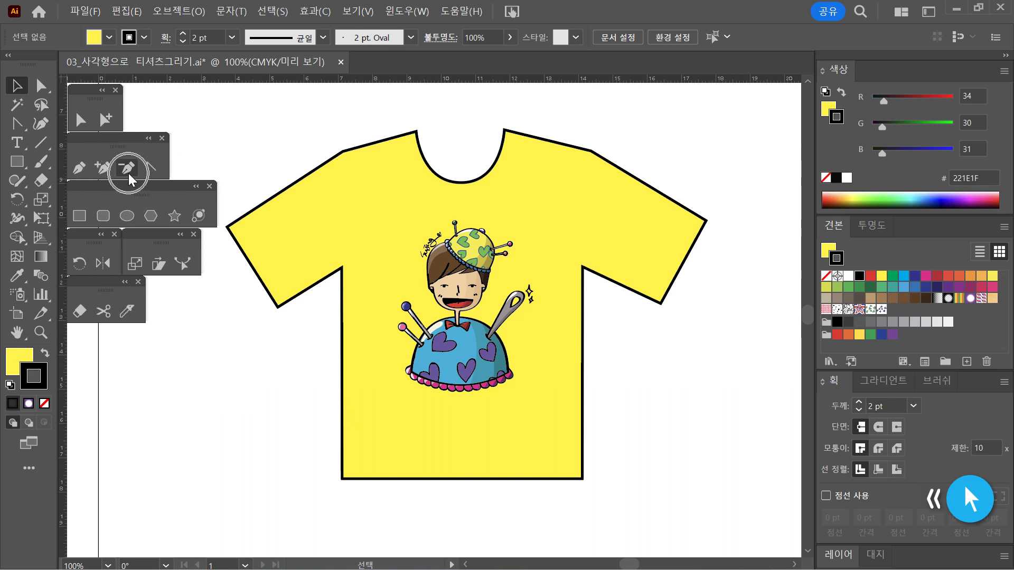
click(151, 174)
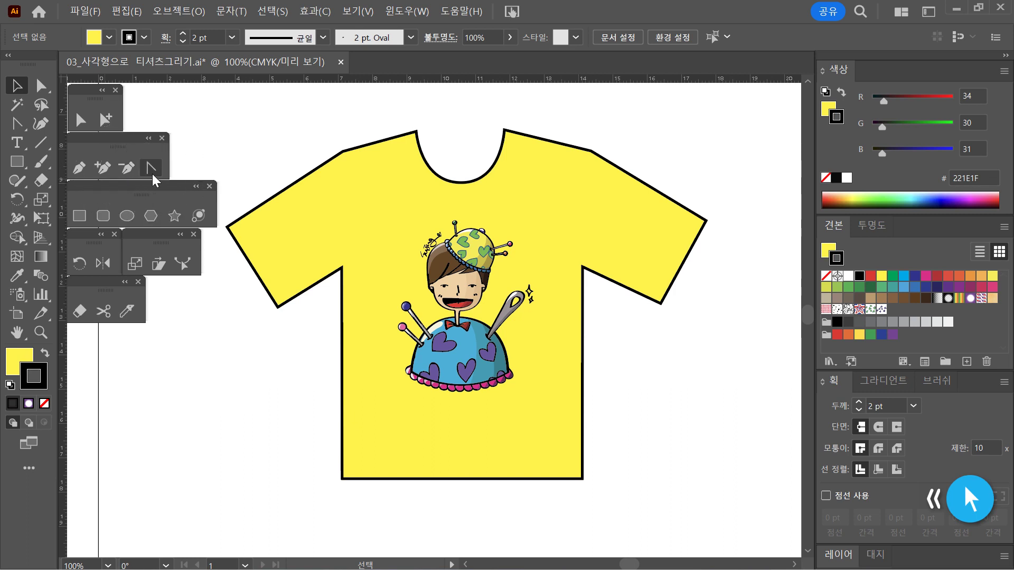
click(104, 174)
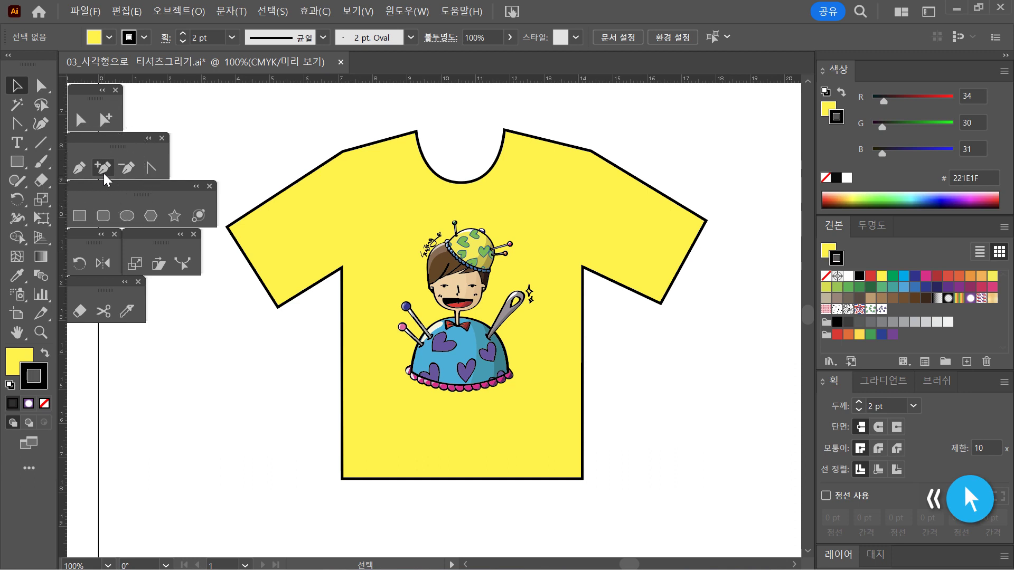
click(80, 125)
click(80, 124)
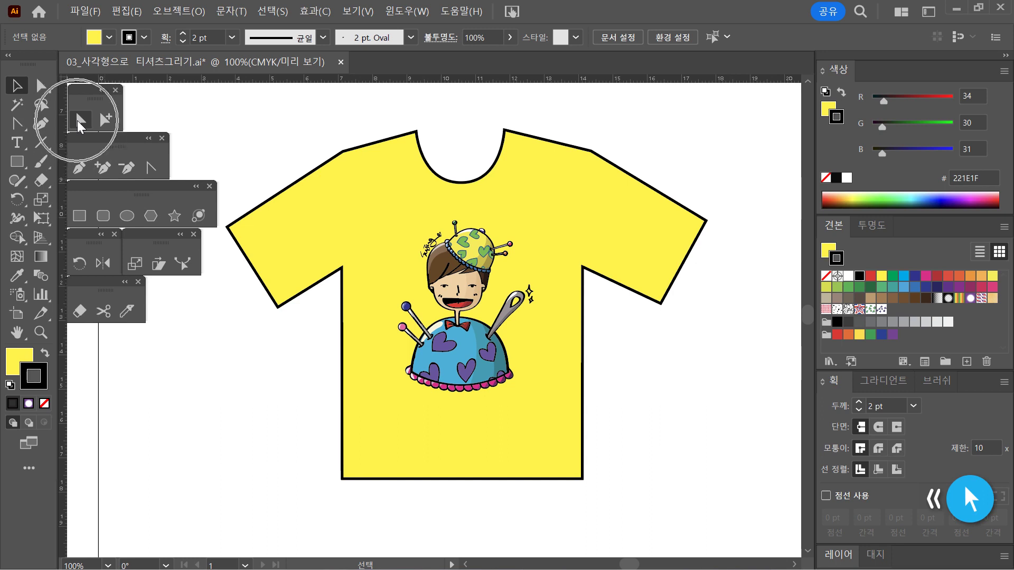
click(150, 168)
click(150, 168)
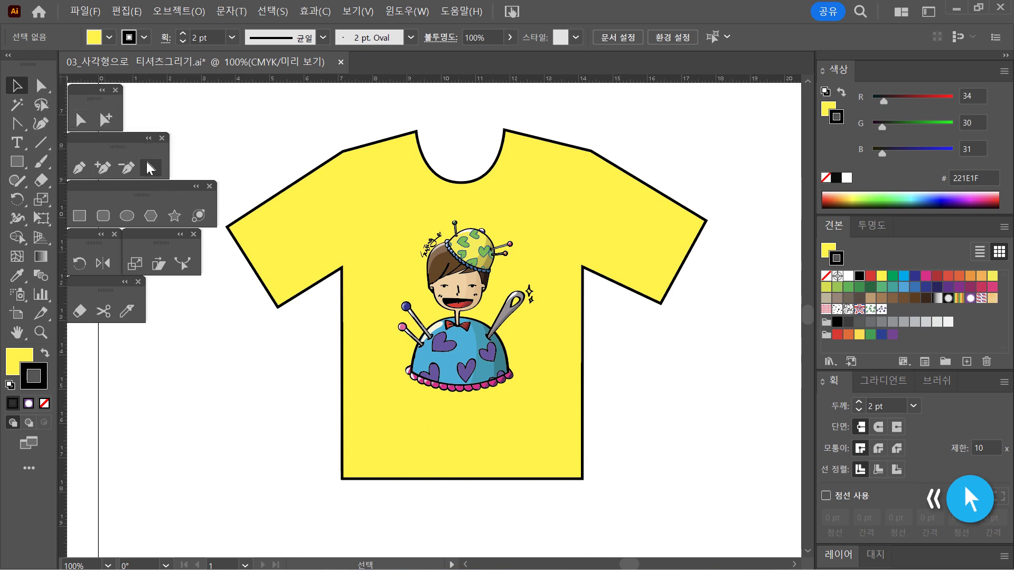
click(150, 167)
click(150, 168)
click(150, 168)
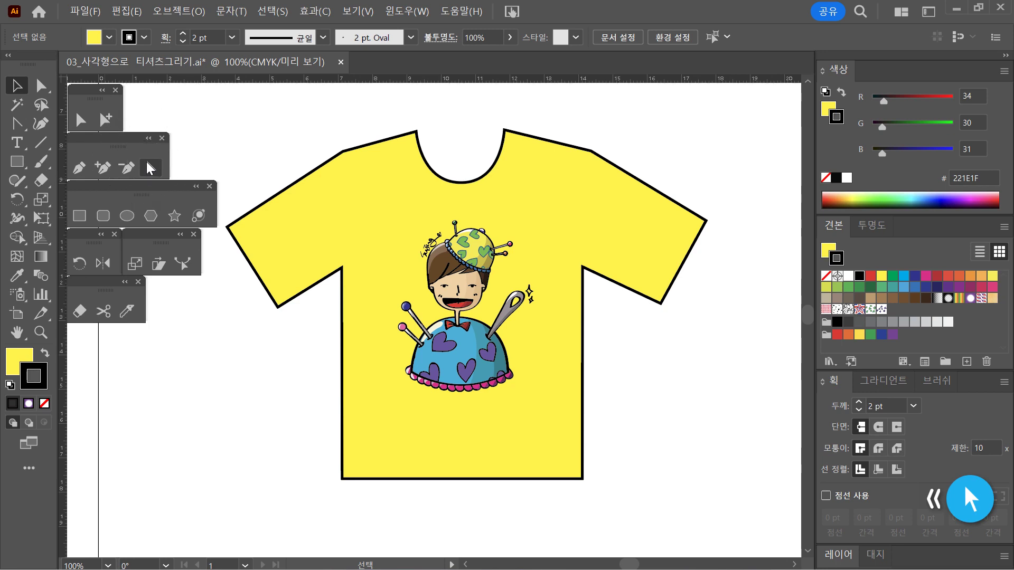